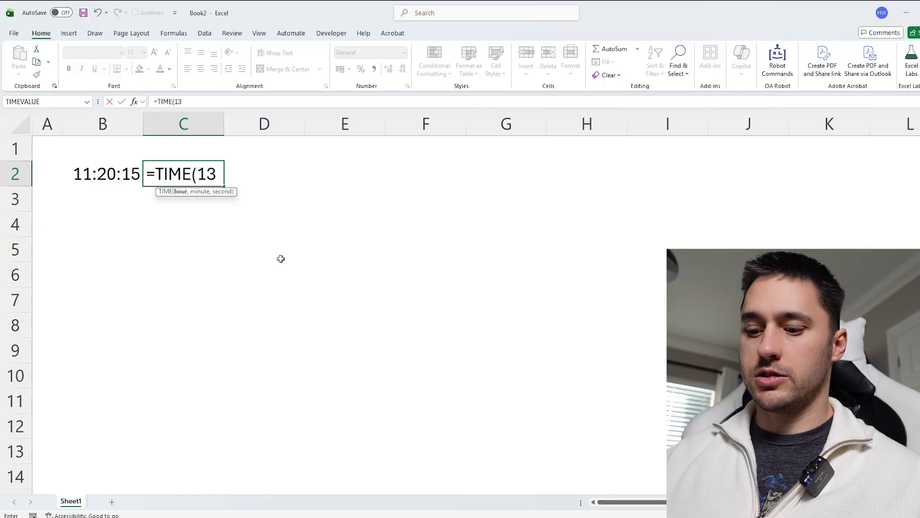
Complete the formula in C2 as =TIME(13,30,10).
text(,30,)
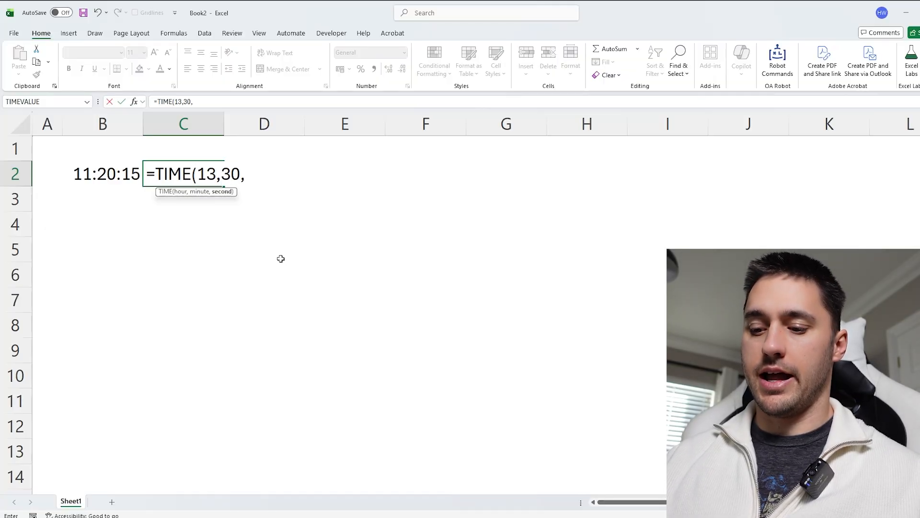
text(10))
key(Return)
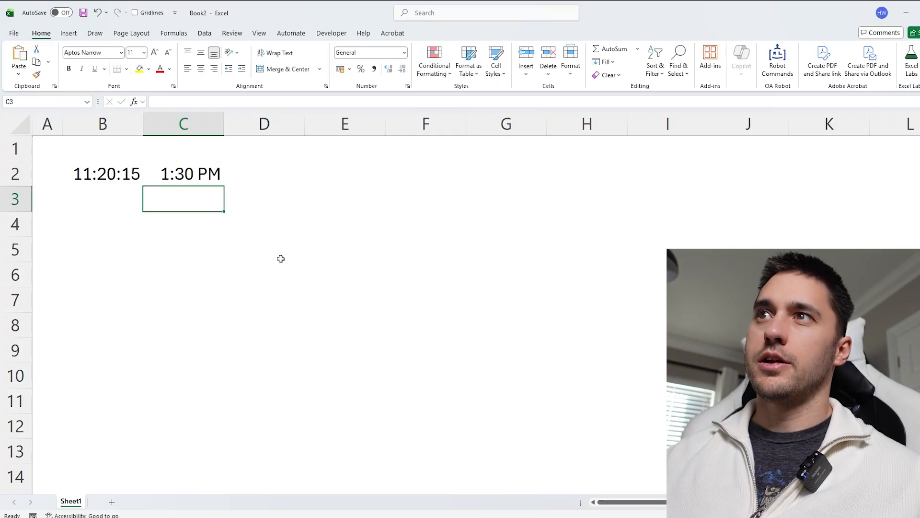
Format cell C2 with the Time number category and the 24-hour 13:30:55 type without an asterisk.
click(197, 176)
key(Left)
key(Right)
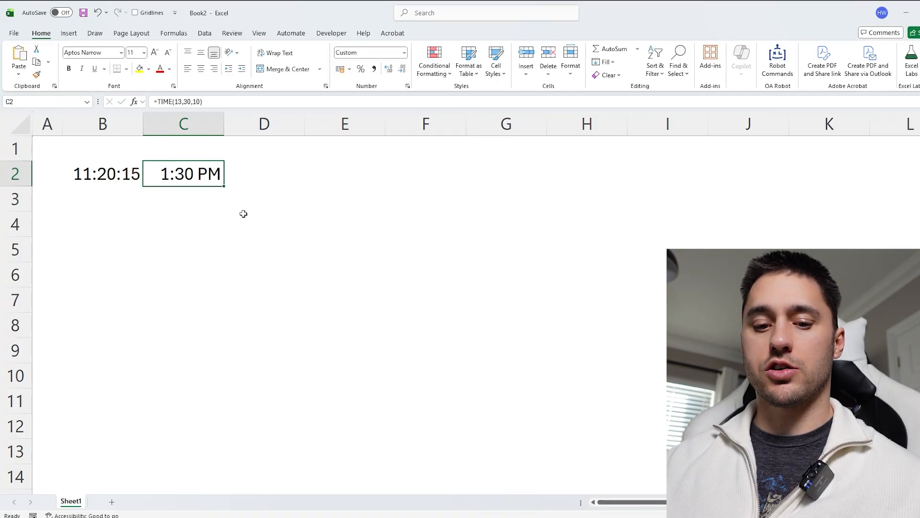
key(ctrl+1)
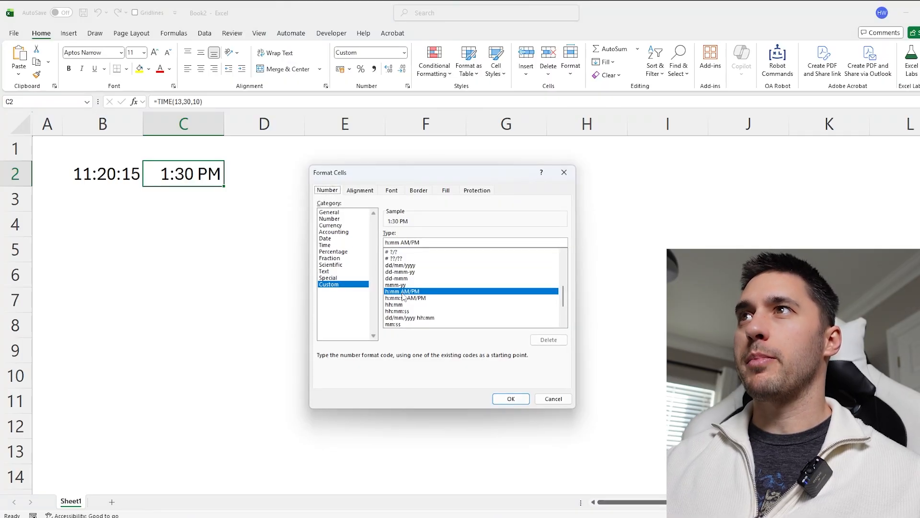
key(Escape)
click(404, 53)
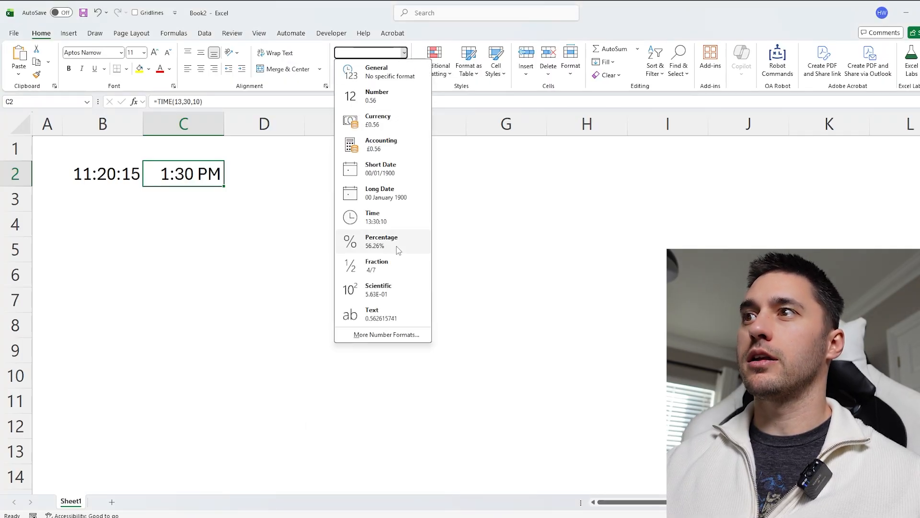
click(389, 336)
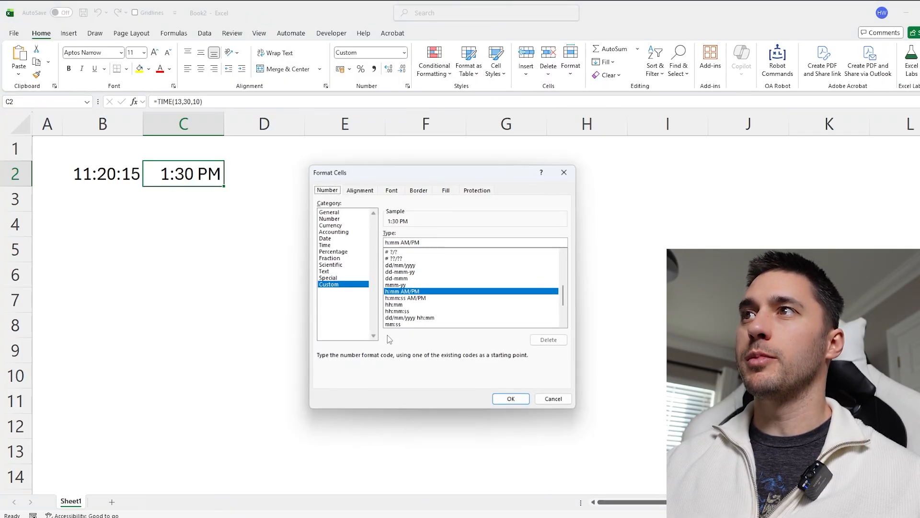
click(332, 246)
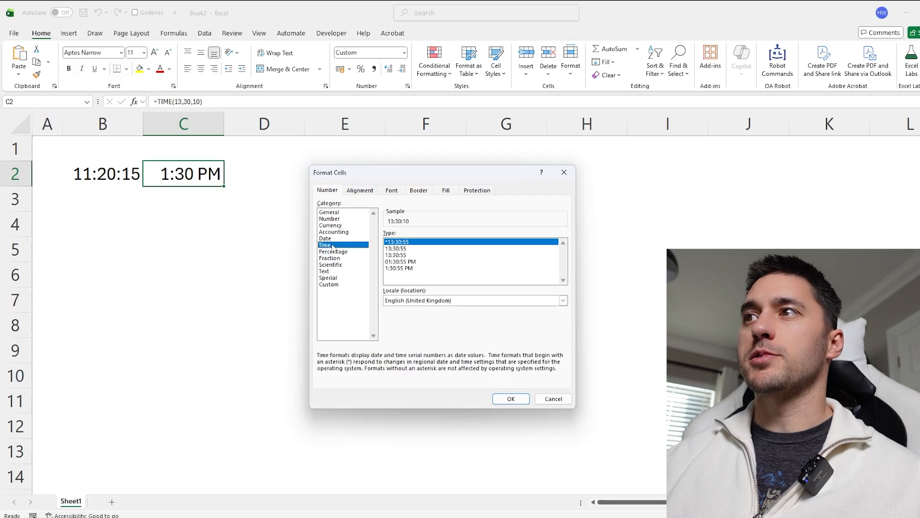
click(404, 249)
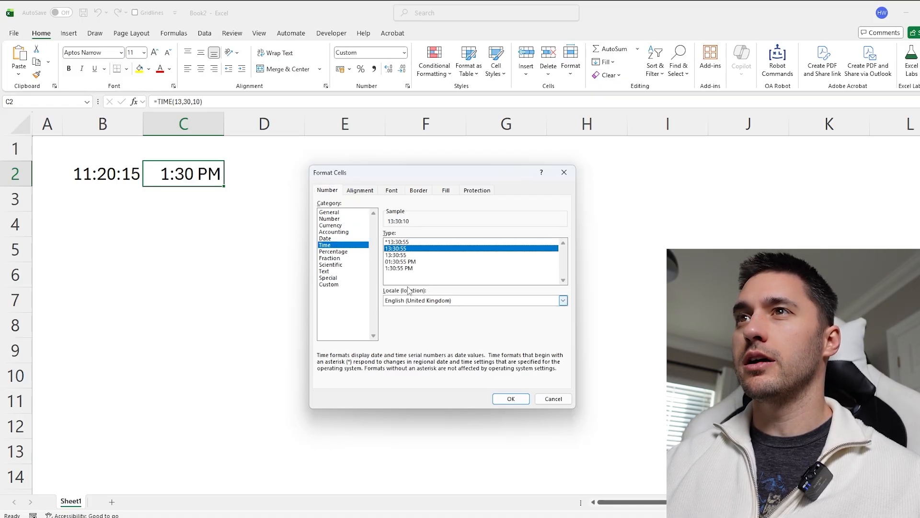
click(514, 399)
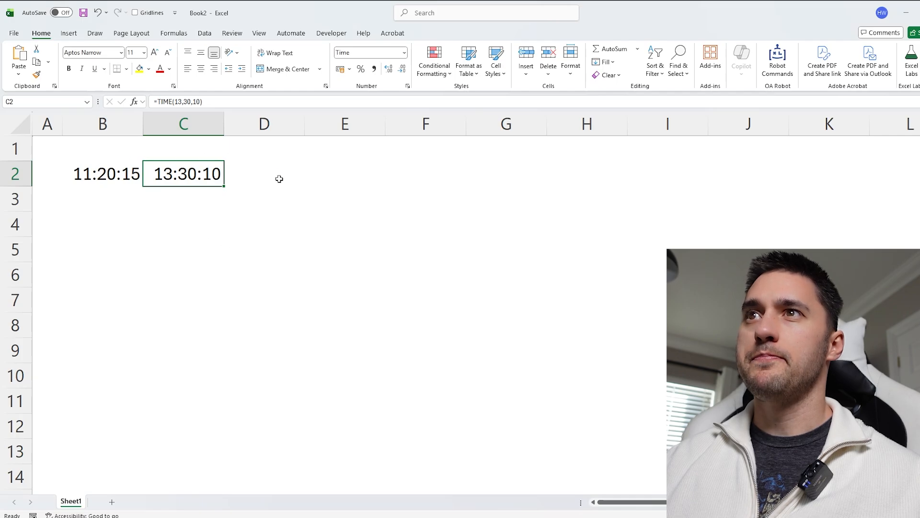
Enter the formula =TEXT(B2,"hhmmss") in cell B4 to convert the time in B2 to text.
key(Down)
key(Down)
key(Left)
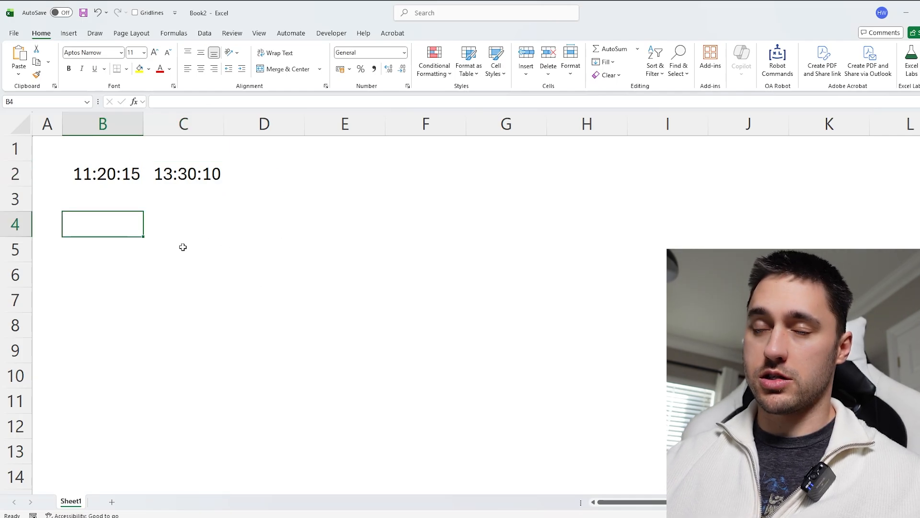
text(=text)
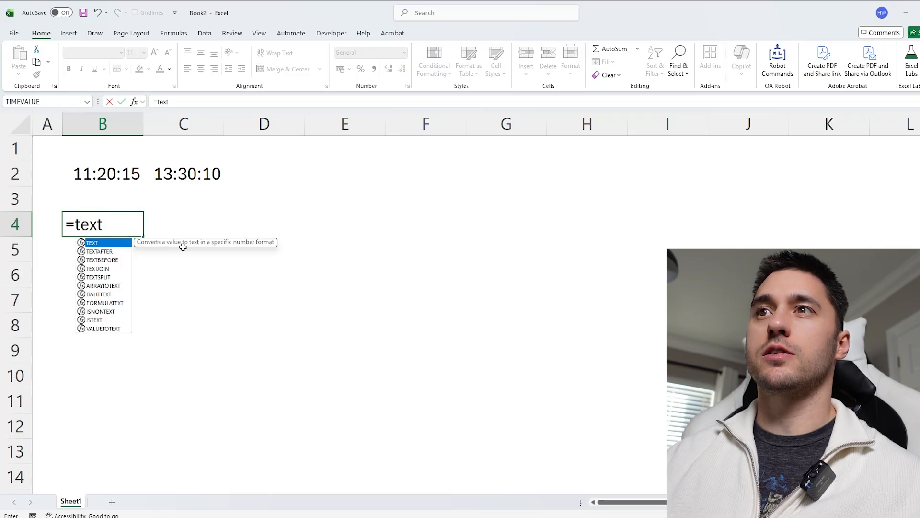
key(Tab)
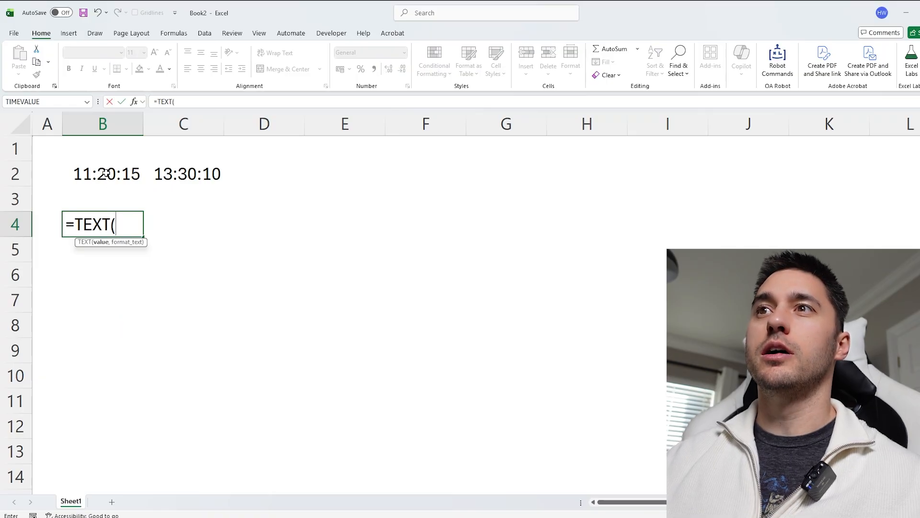
key(Up)
key(Up)
text(,)
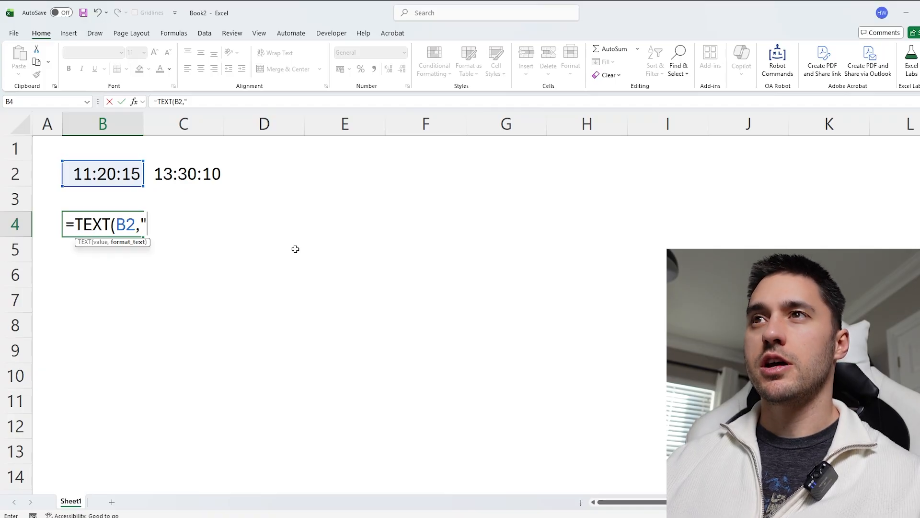
text(hh)
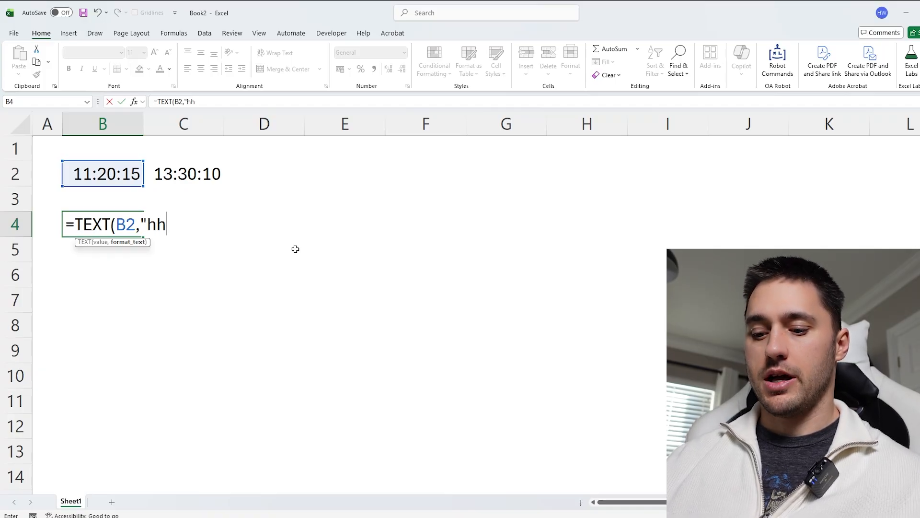
text(mm)
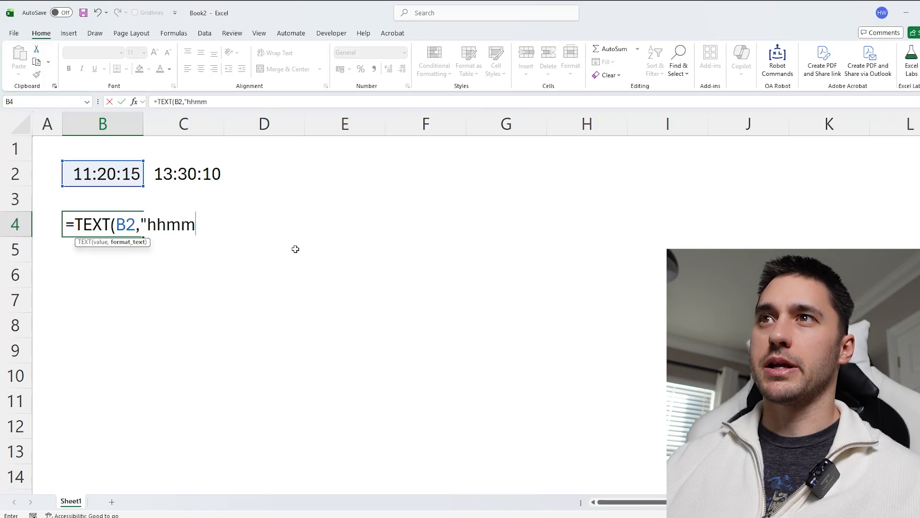
text(ss)
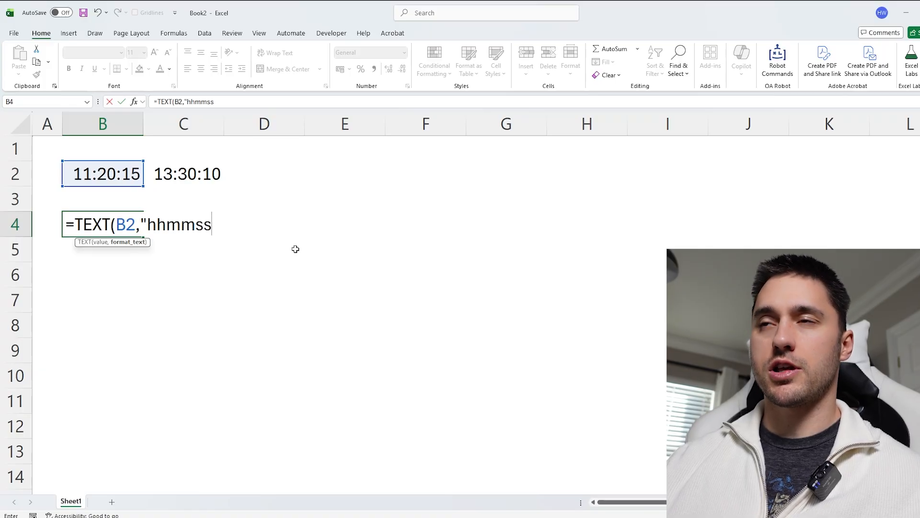
text(")
key(Return)
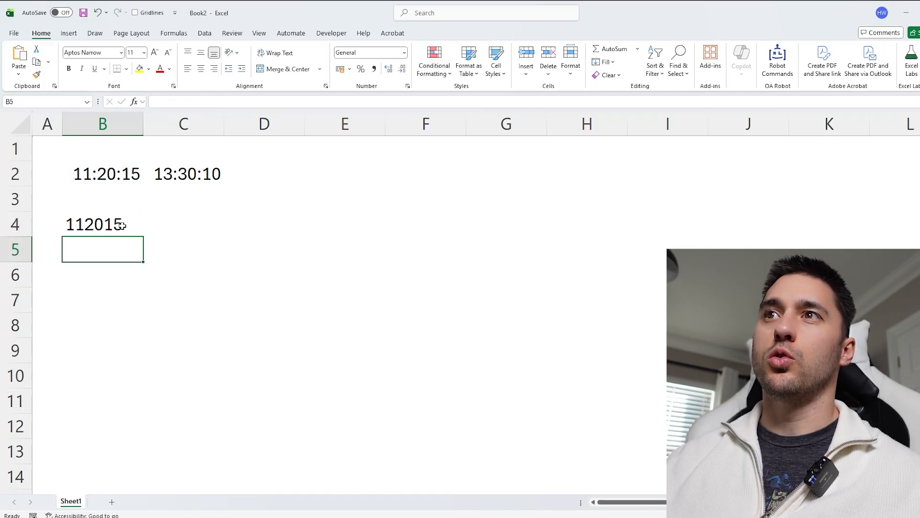
Add colon separators to the TEXT format in B4 so it reads "hh:mm:ss".
key(Up)
click(196, 102)
text(:mm)
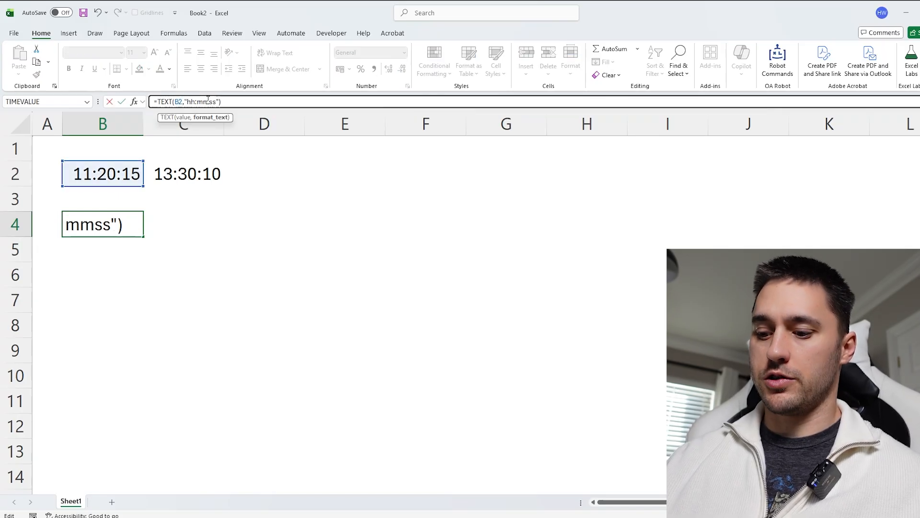
text(:)
key(Return)
key(Up)
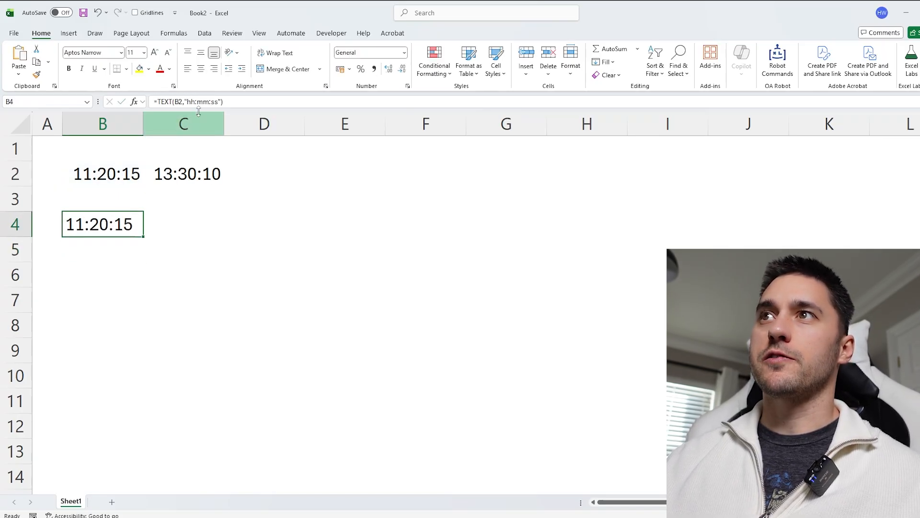
Insert a literal h after the hours in B4's TEXT format, making it "hh\h:mm:ss".
click(195, 102)
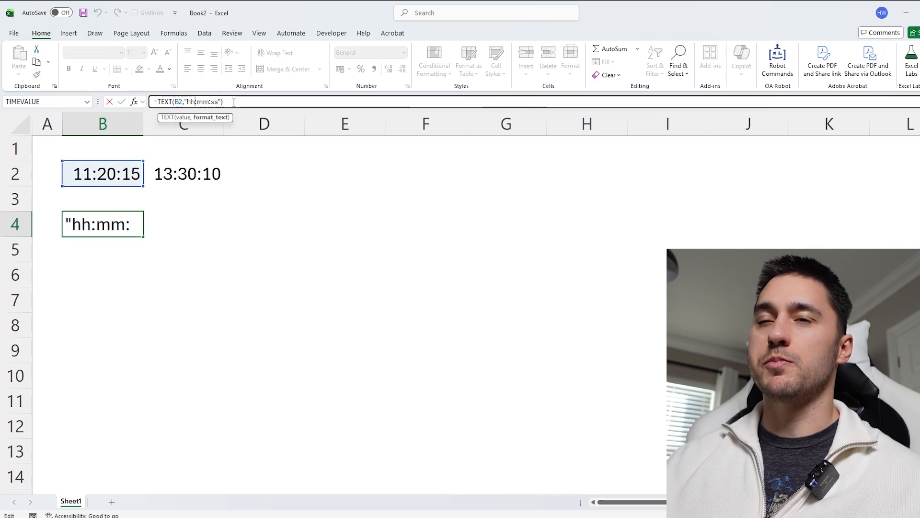
text(\)
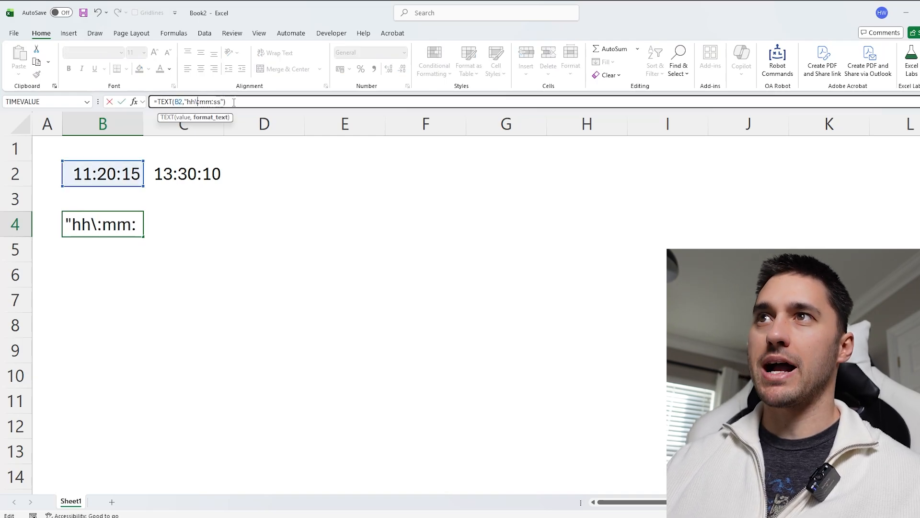
text(h)
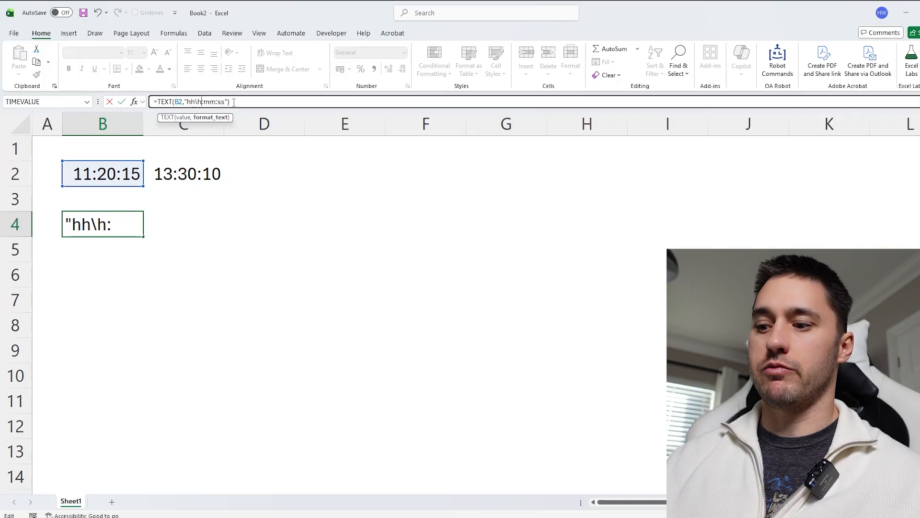
key(Return)
click(95, 214)
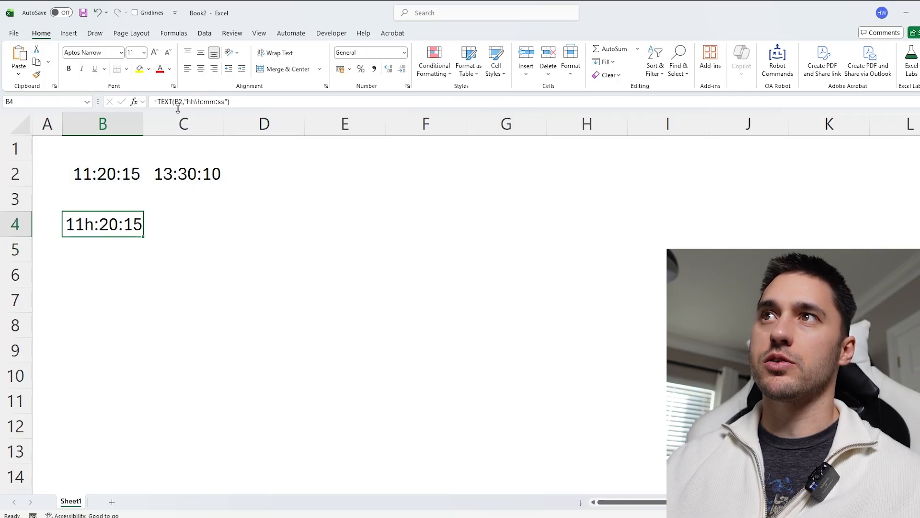
Insert a literal m after the minutes in B4's TEXT format, making it "hh\h:mm\m:ss".
click(216, 101)
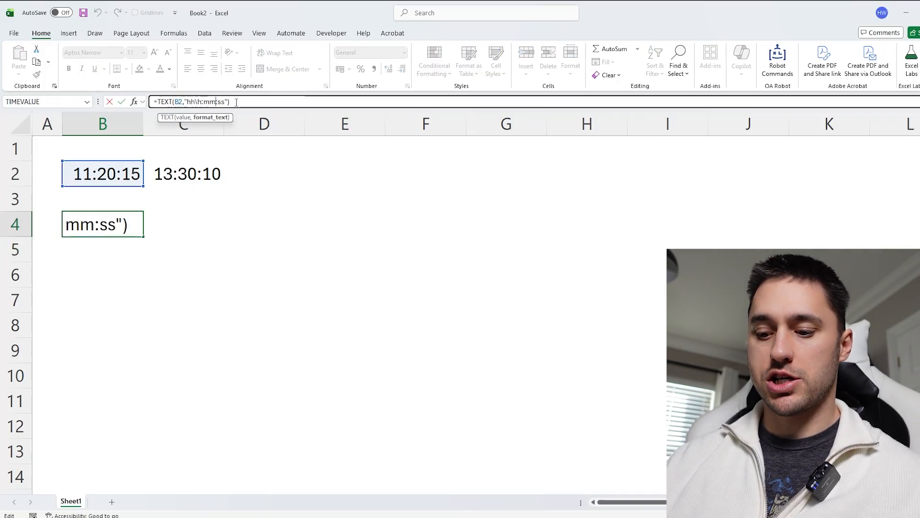
text(\m)
key(Return)
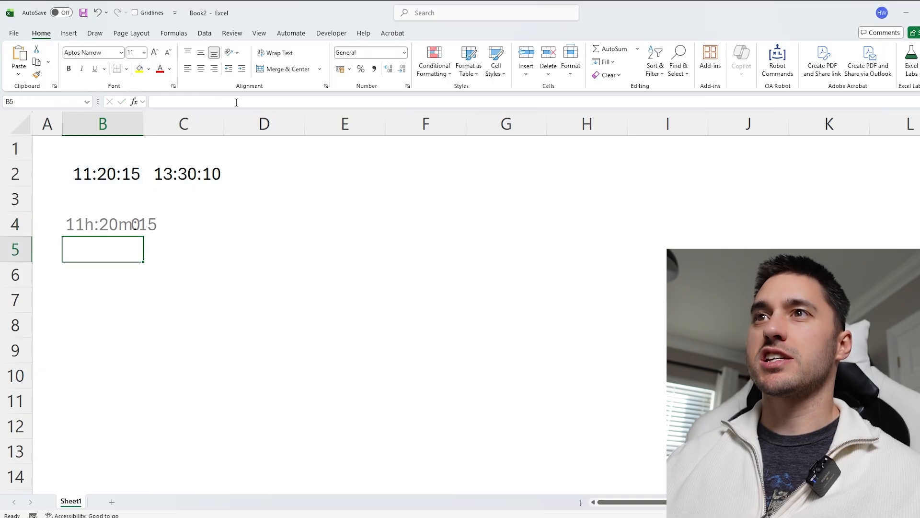
click(103, 223)
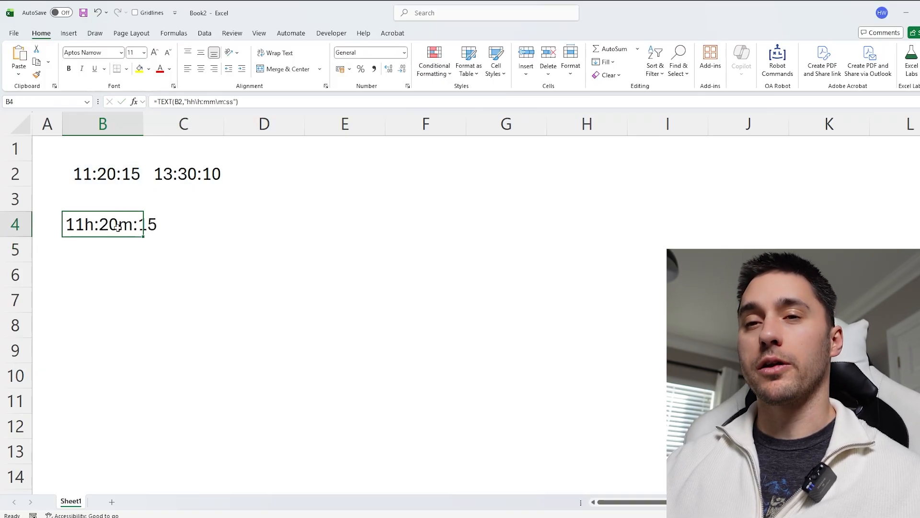
Remove the colons and the seconds from B4's TEXT format, leaving "hh\hmm\m".
click(205, 102)
key(BackSpace)
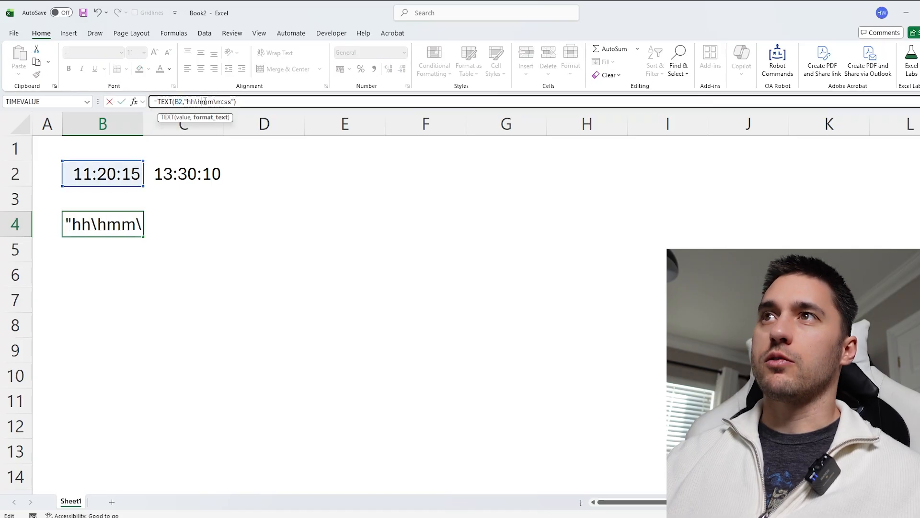
click(229, 102)
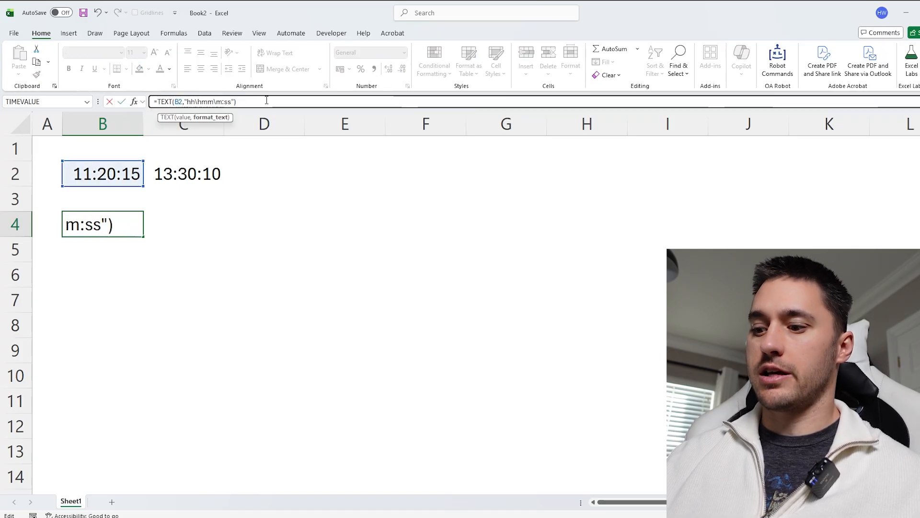
key(BackSpace)
key(BackSpace)
key(BackSpace)
key(Return)
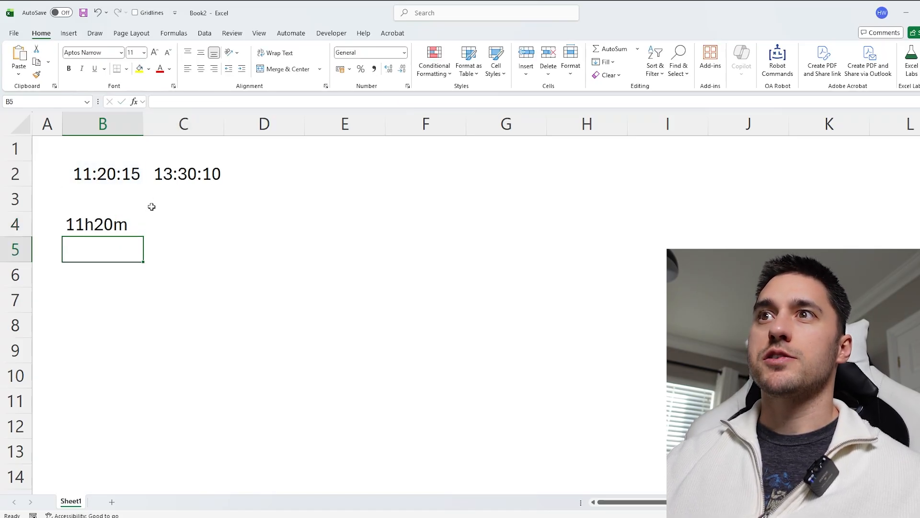
Add a space between the hours and minutes in B4's TEXT format, making it "hh\h mm\m".
click(116, 218)
click(213, 101)
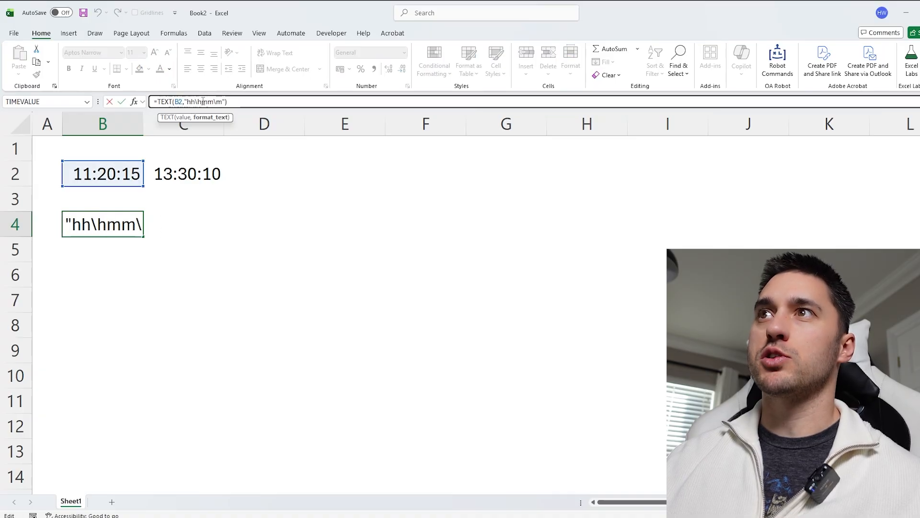
key(Return)
key(Up)
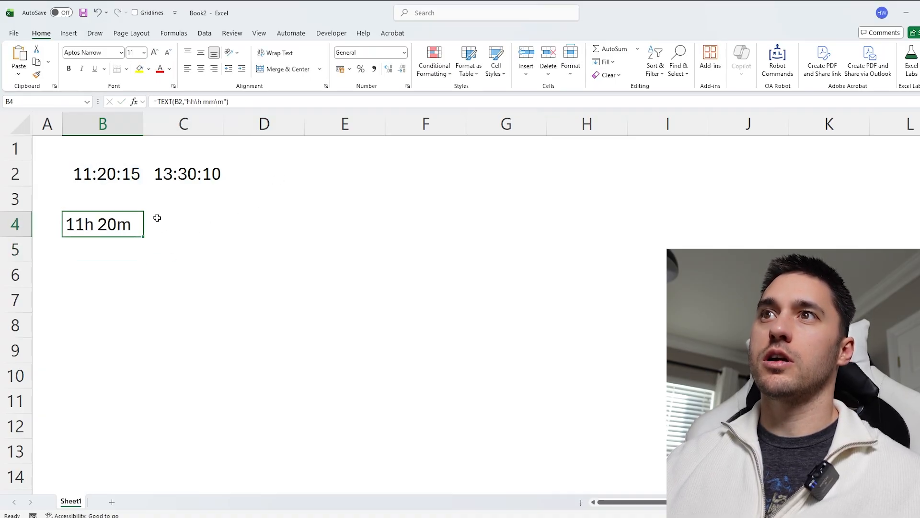
Delete the TEXT formula from cell B4.
click(132, 175)
click(119, 221)
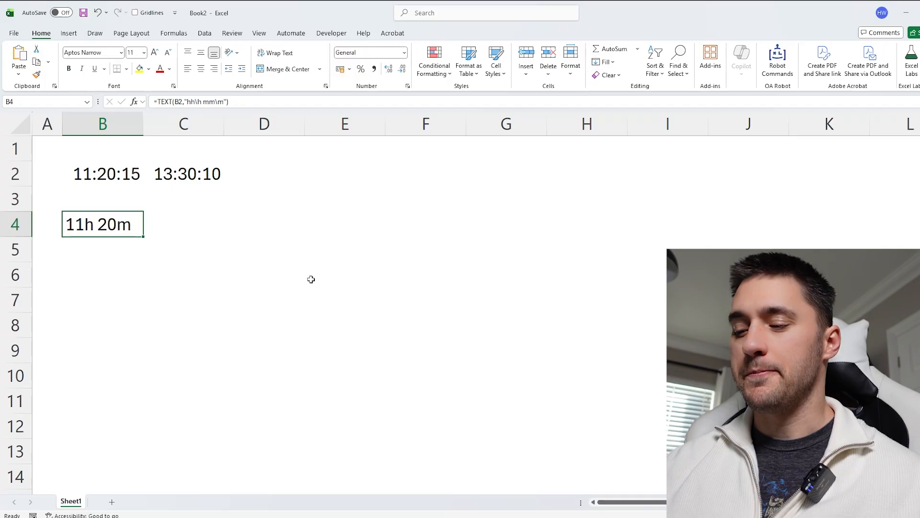
key(Delete)
click(219, 341)
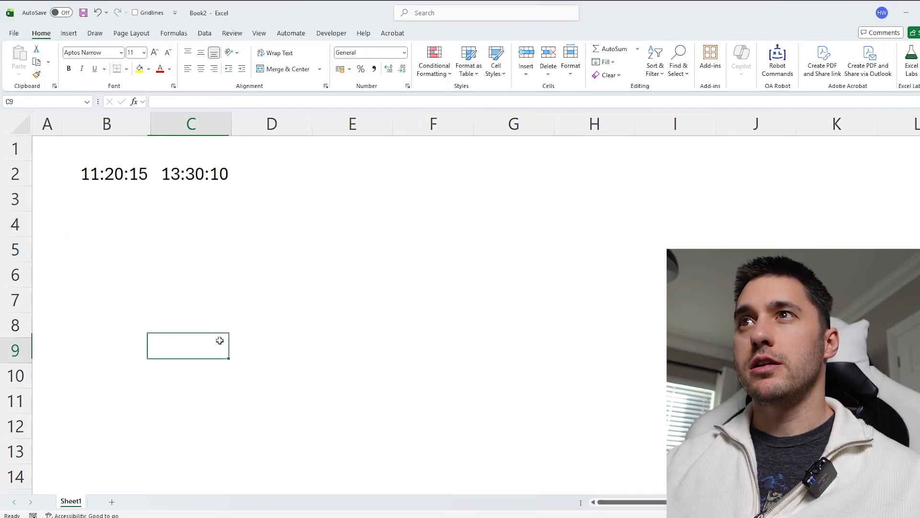
click(126, 175)
click(182, 176)
click(173, 245)
click(129, 225)
click(135, 179)
click(176, 184)
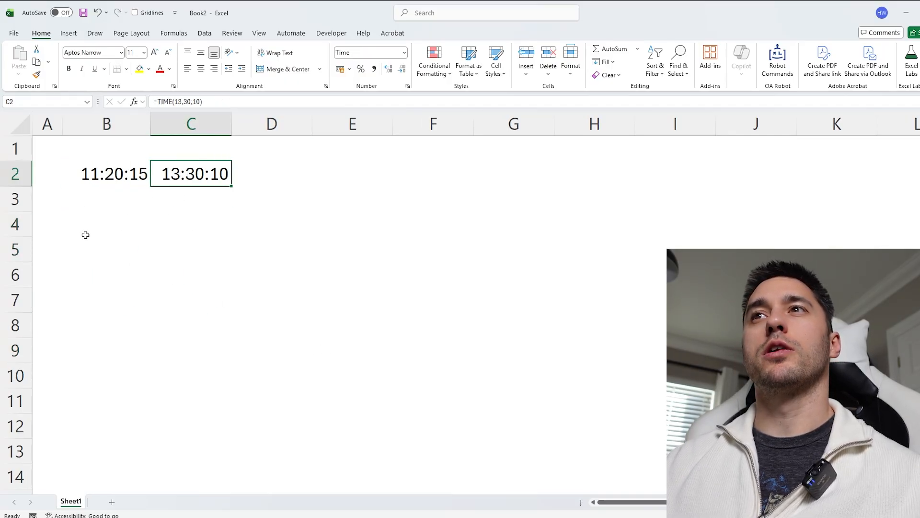
click(124, 229)
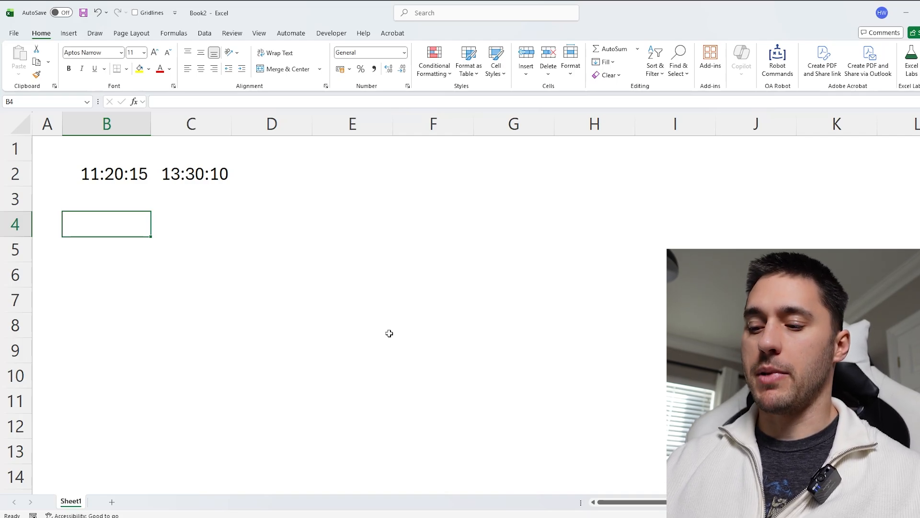
Extract the hour of B2 in cell B4 with =HOUR(B2) and copy the formula across to C4.
text(=hour)
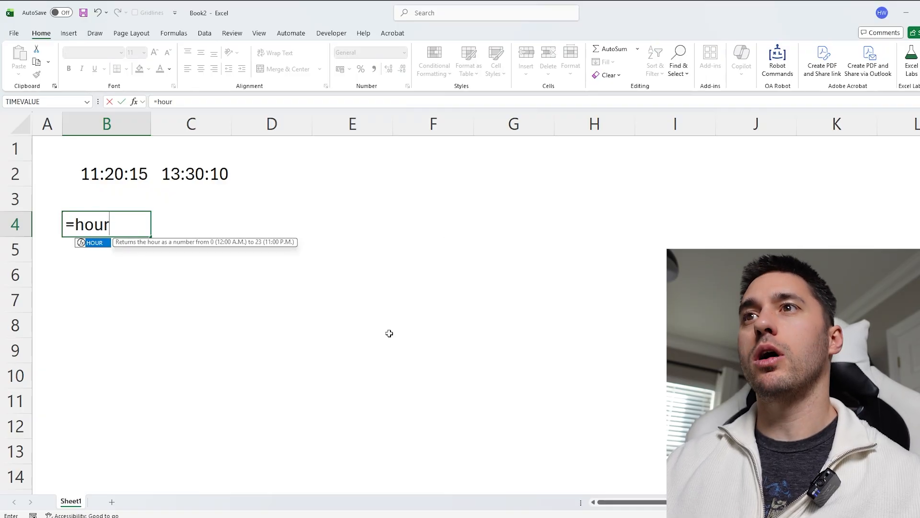
key(Tab)
key(BackSpace)
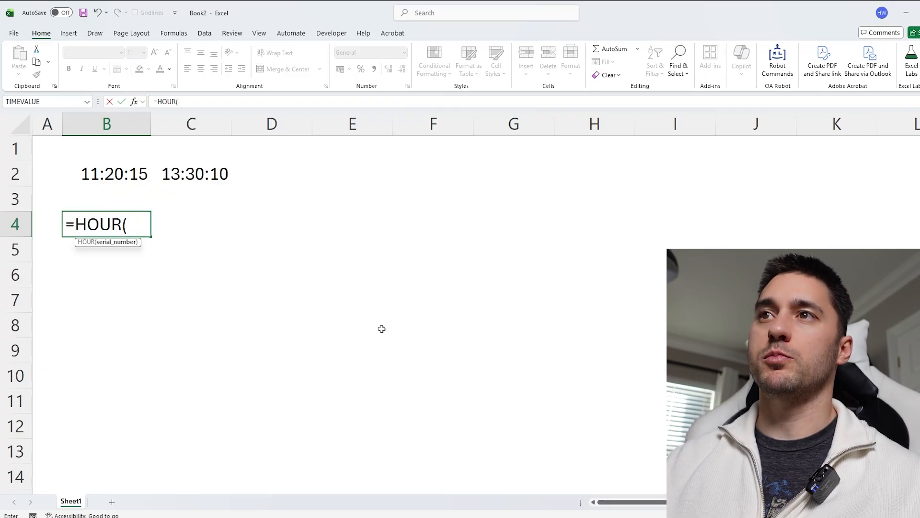
click(132, 178)
key(Return)
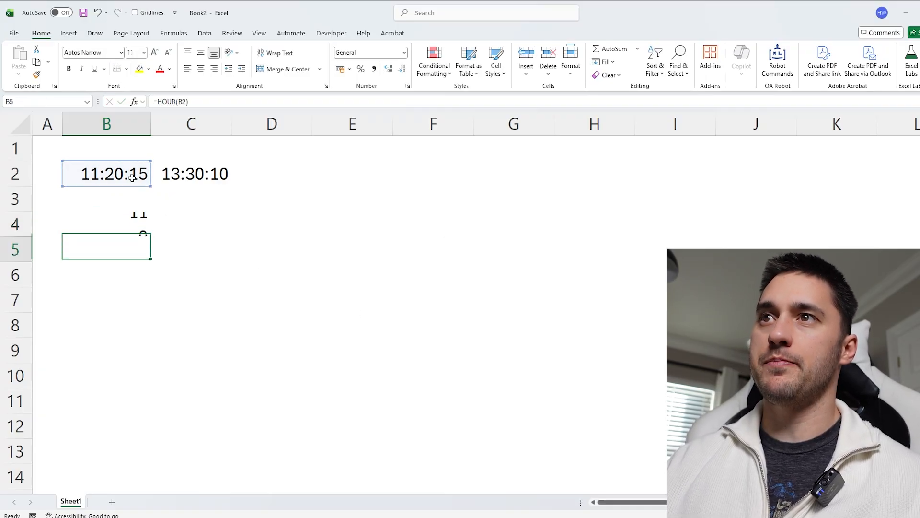
click(140, 231)
drag(150, 236, 206, 236)
click(206, 230)
Extract the minutes of B2 in cell B5 with =MINUTE(B2) and copy the formula across to C5.
key(Down)
key(Left)
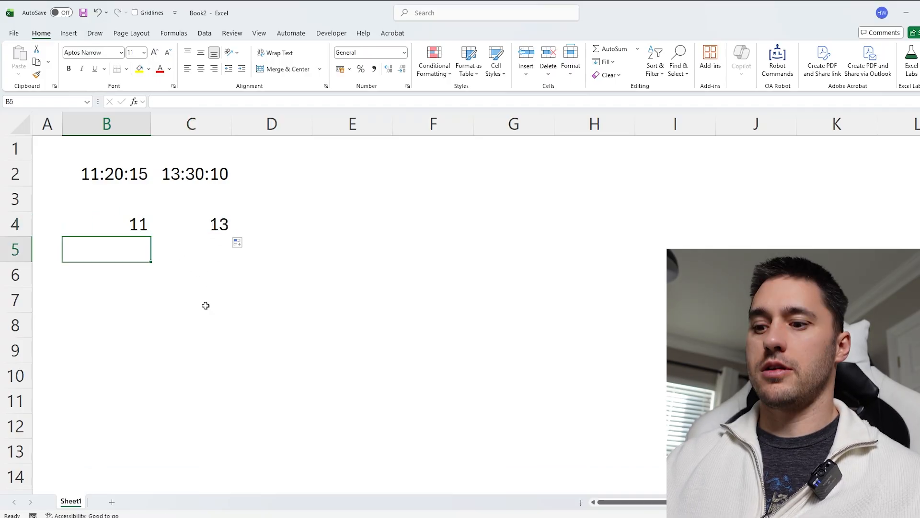
text(=minu)
key(Tab)
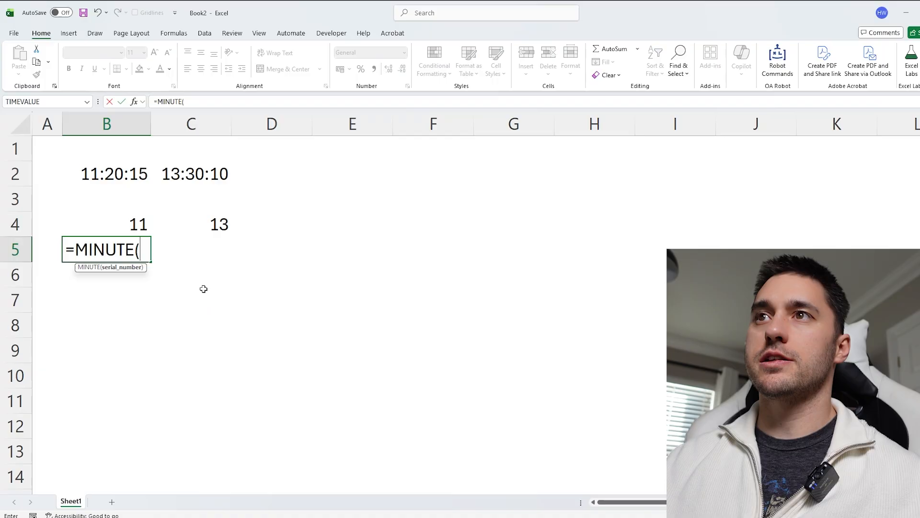
click(112, 181)
key(Return)
click(141, 252)
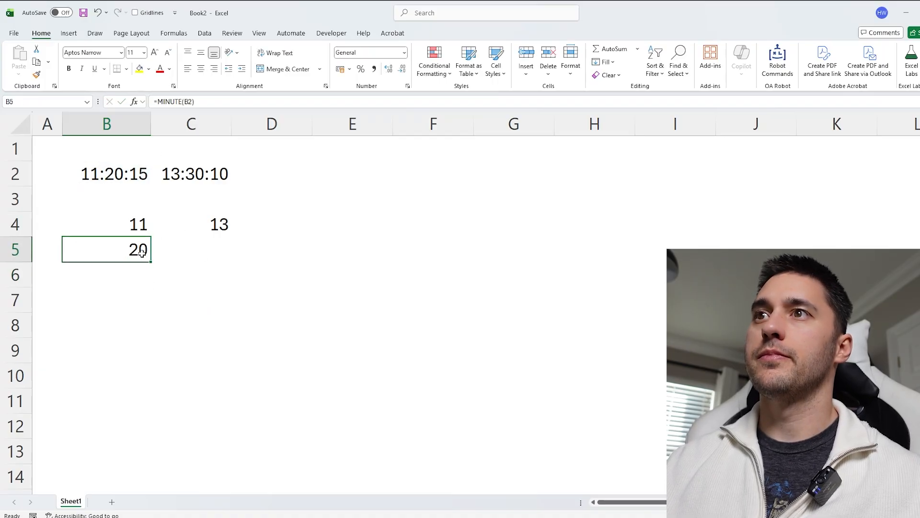
drag(152, 261, 230, 261)
Extract the seconds of B2 in cell B6 with =SECOND(B2) and copy the formula across to C6.
click(132, 270)
text(=s)
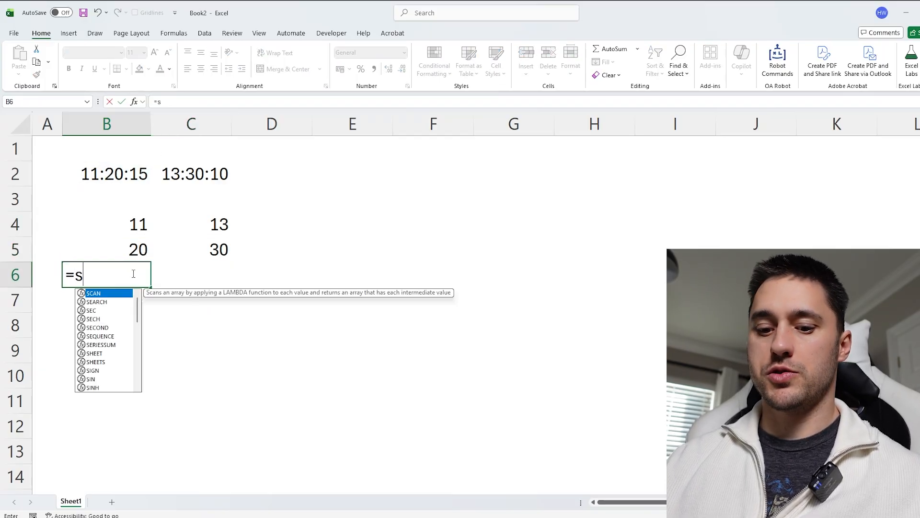
text(eco)
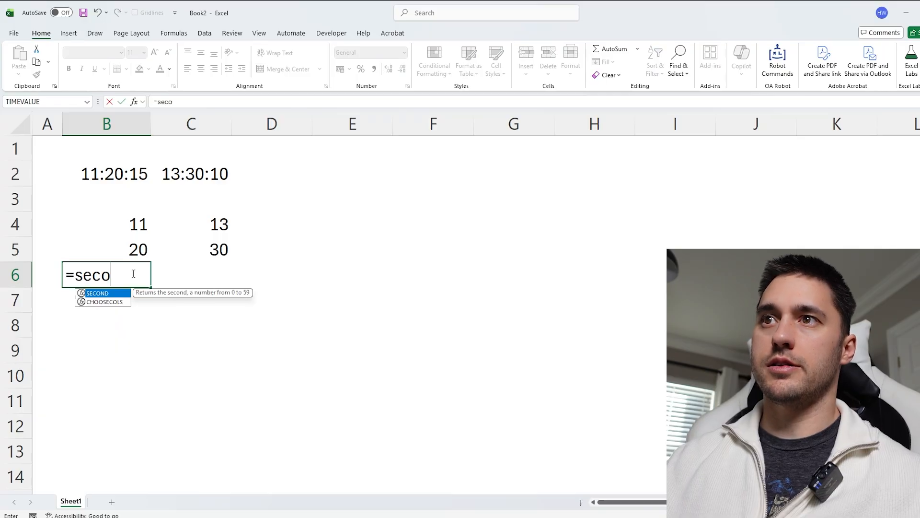
key(Tab)
click(126, 174)
key(Return)
click(135, 273)
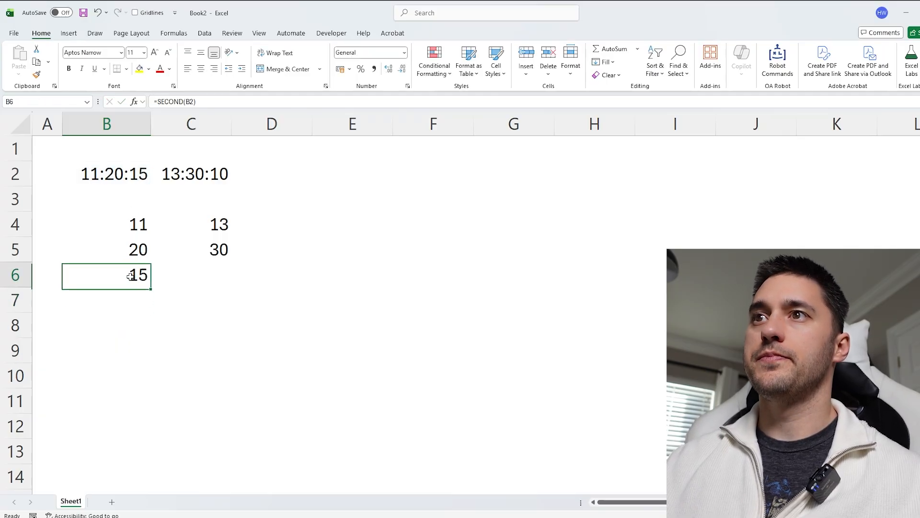
drag(150, 288, 239, 287)
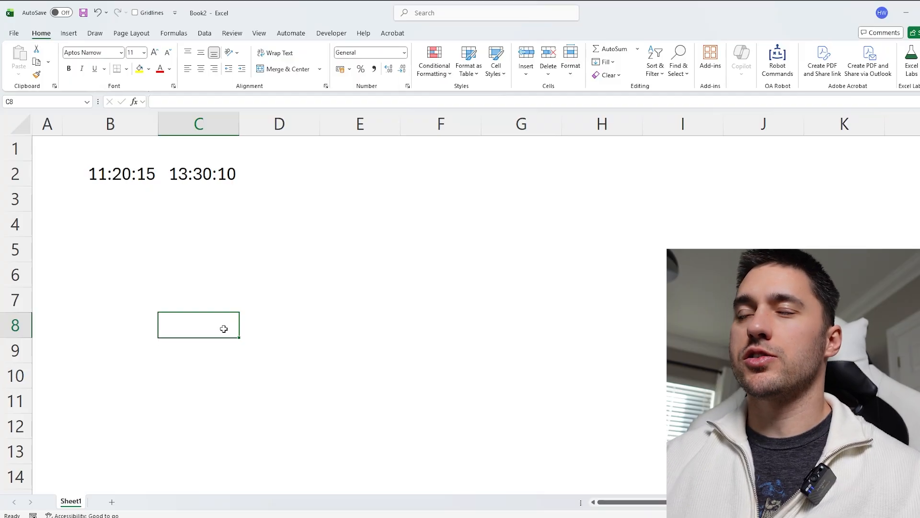
Apply the General number format to the times in B2:C2 and inspect their underlying decimal values.
click(205, 177)
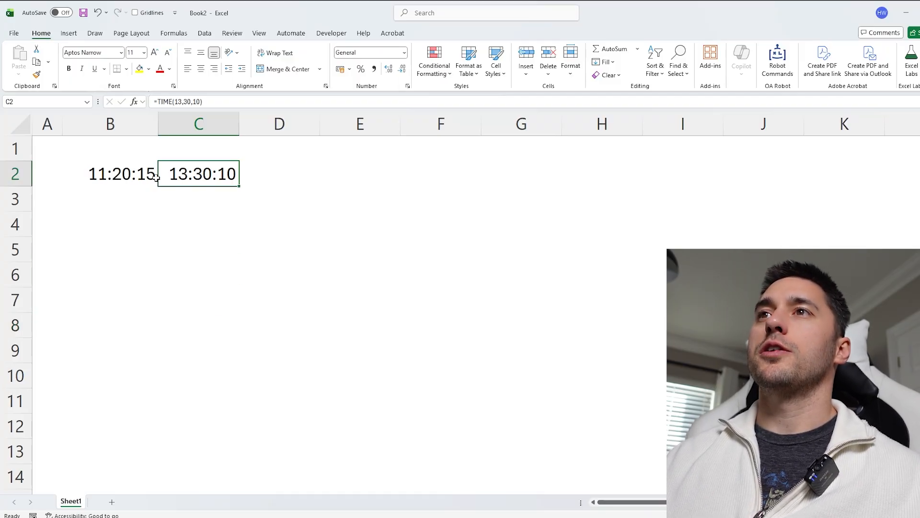
drag(155, 177, 147, 178)
click(404, 52)
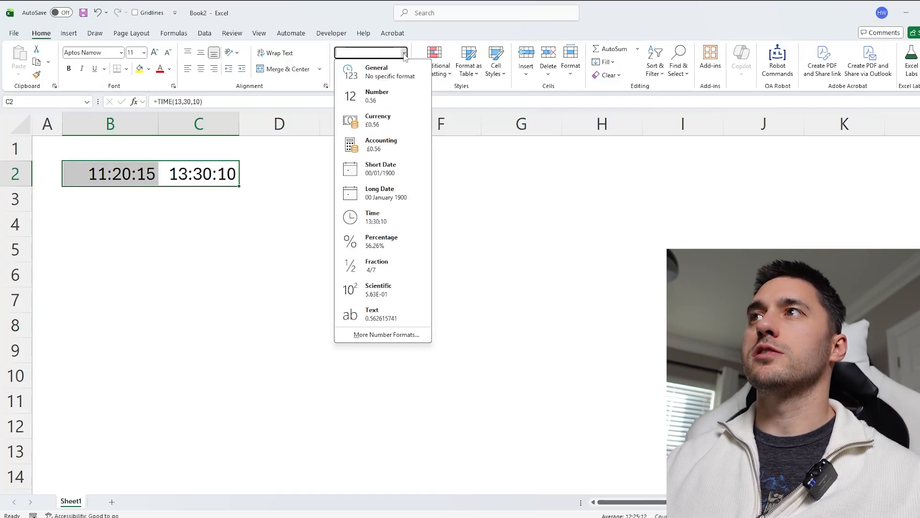
click(377, 71)
click(105, 174)
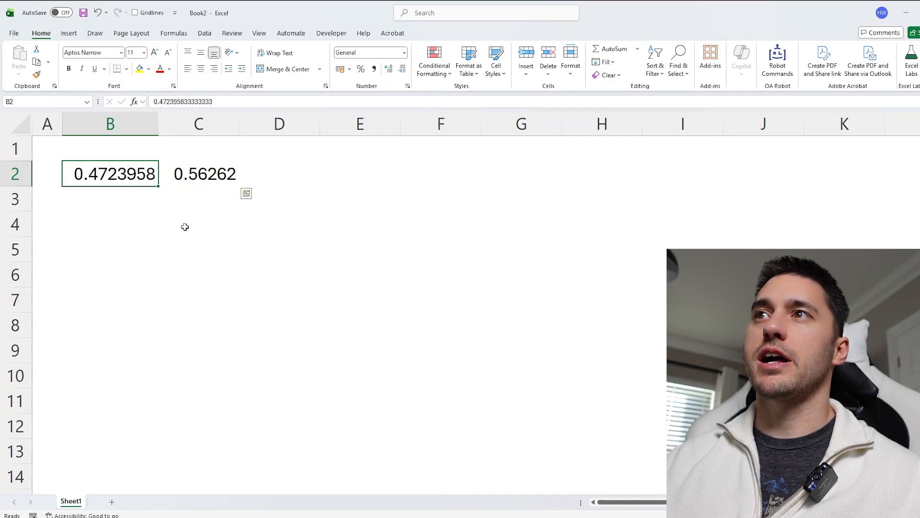
click(204, 185)
click(113, 178)
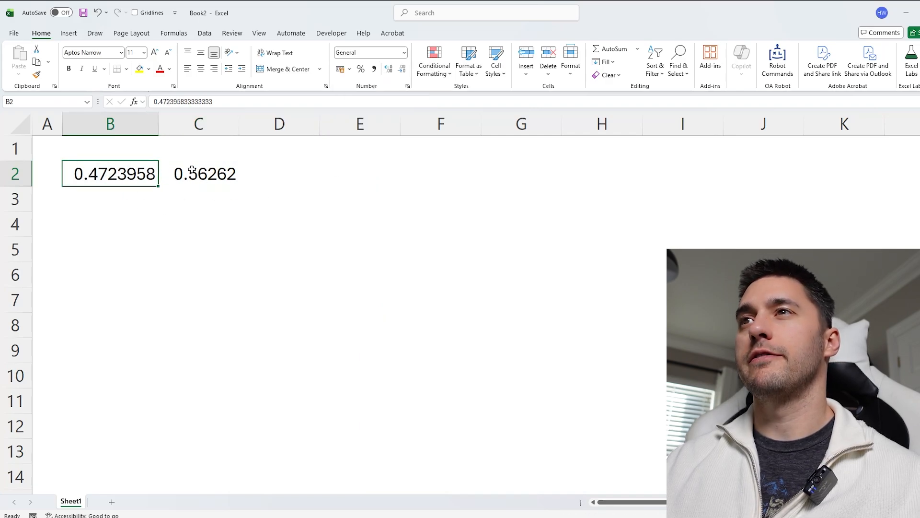
click(211, 185)
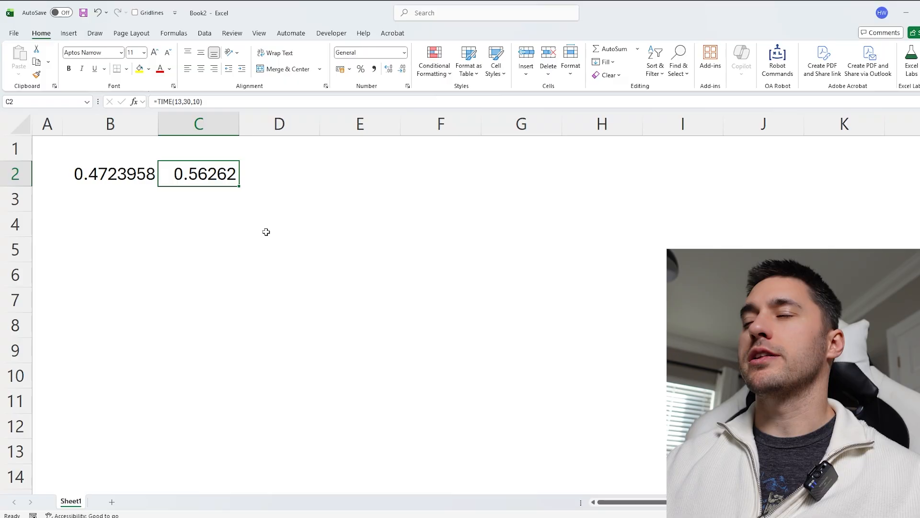
click(122, 174)
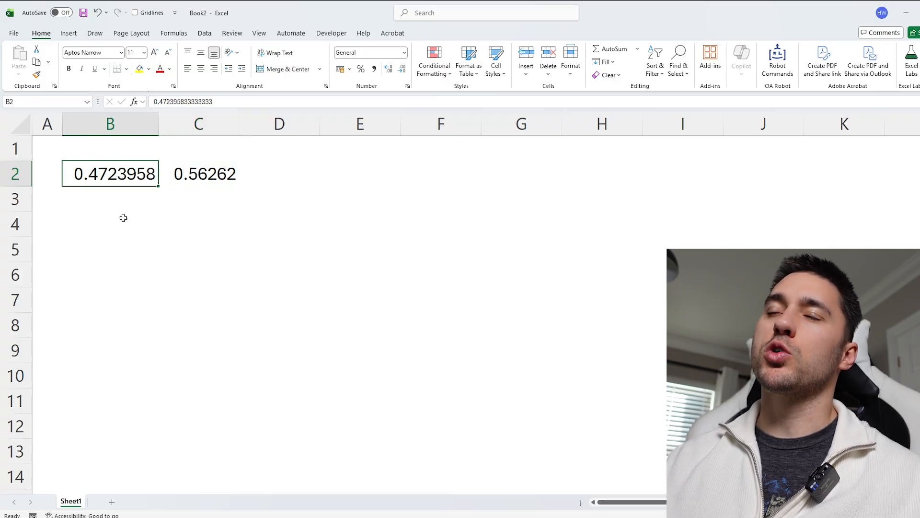
Apply the Time number format to cells B2:C2.
drag(134, 174, 225, 177)
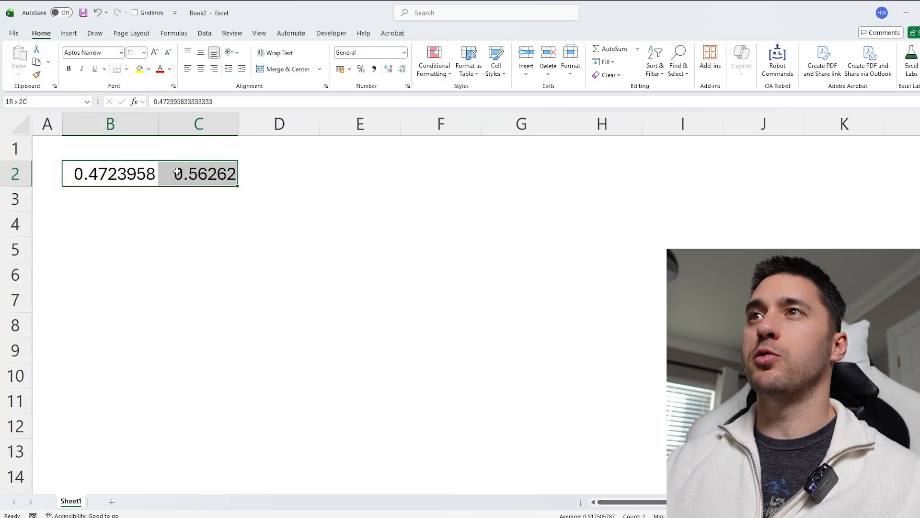
click(405, 53)
click(389, 216)
click(144, 200)
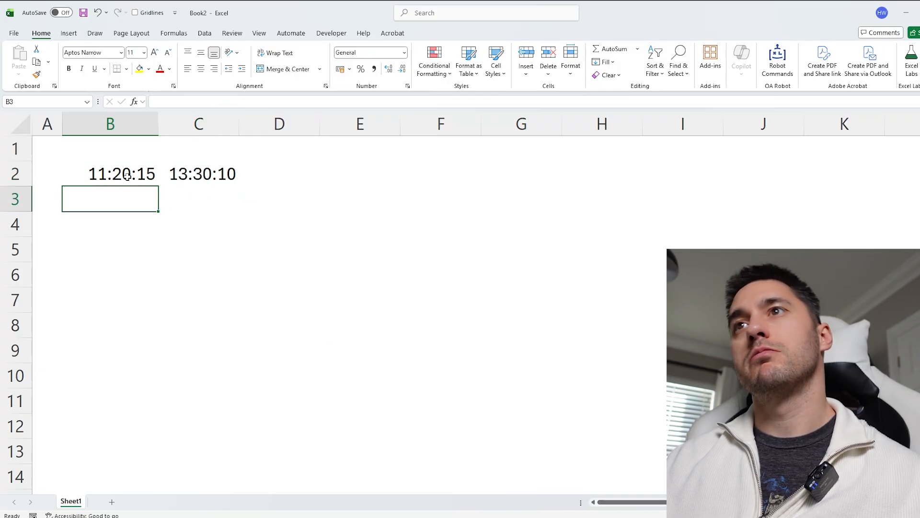
click(127, 175)
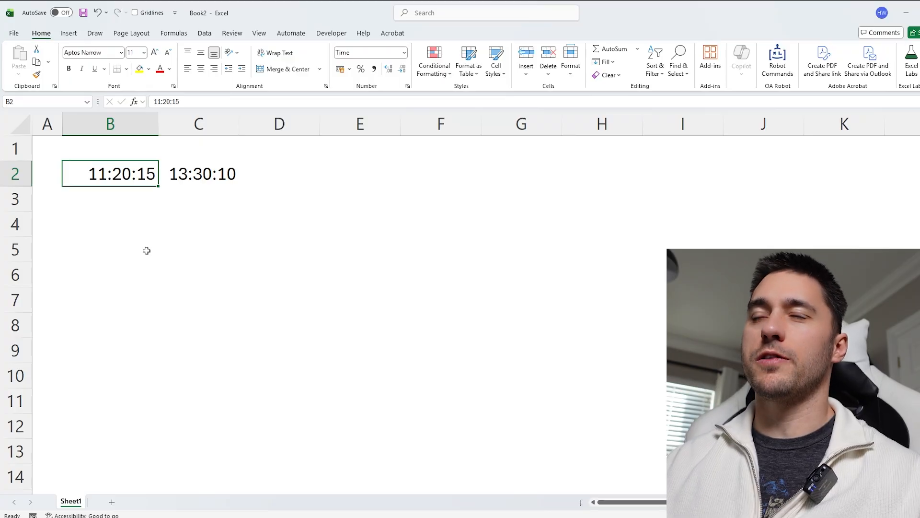
Enter =NOW() in cell B4 and widen column B enough to display the full date and time.
click(130, 223)
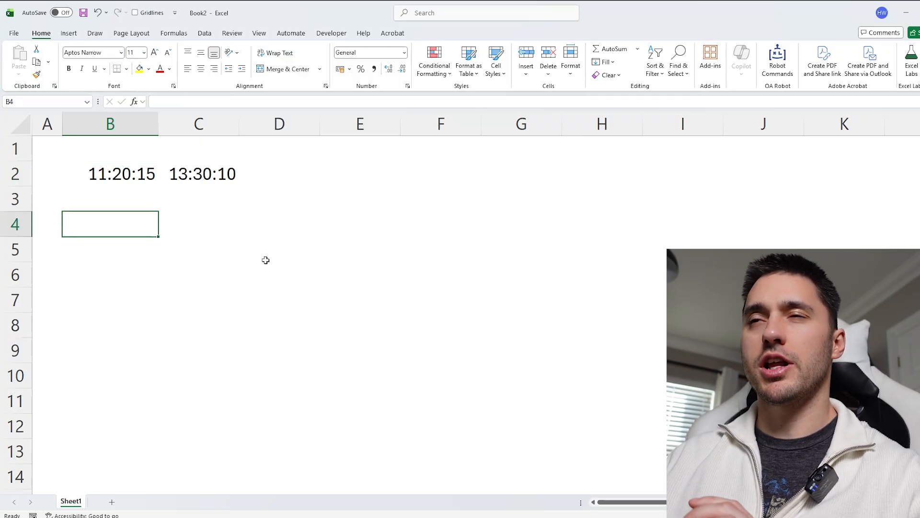
text(=now)(_)
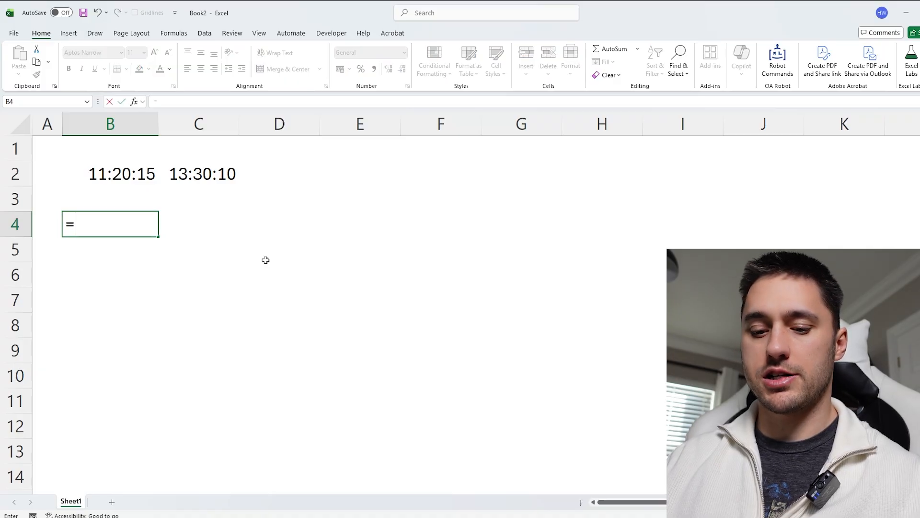
key(BackSpace)
key(BackSpace)
key(BackSpace)
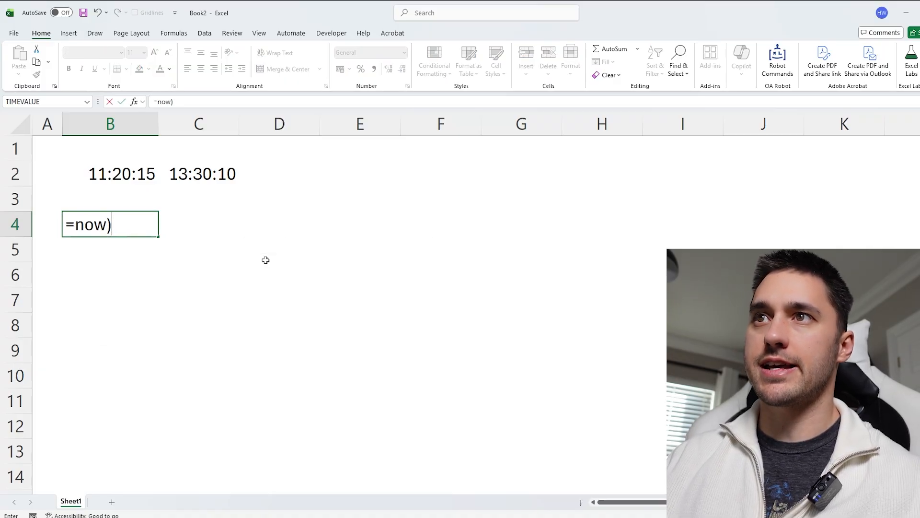
text(())
key(Return)
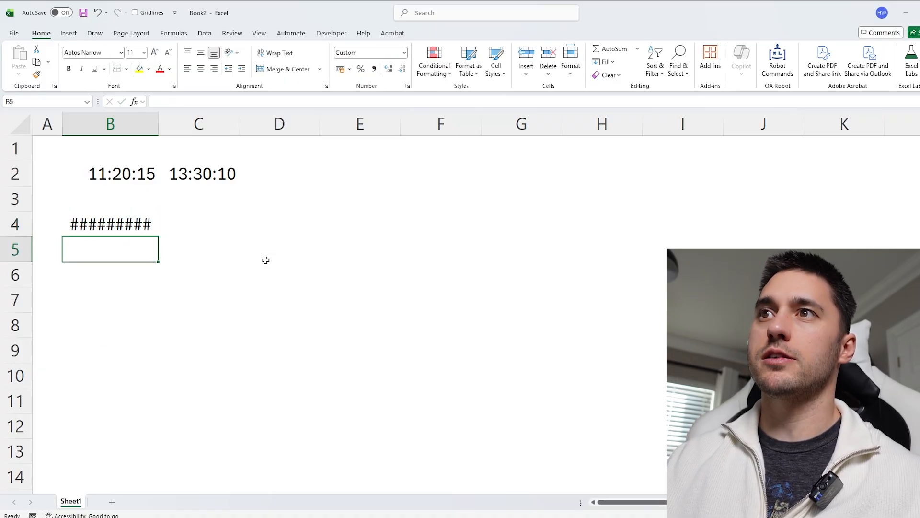
click(139, 214)
drag(158, 124, 269, 124)
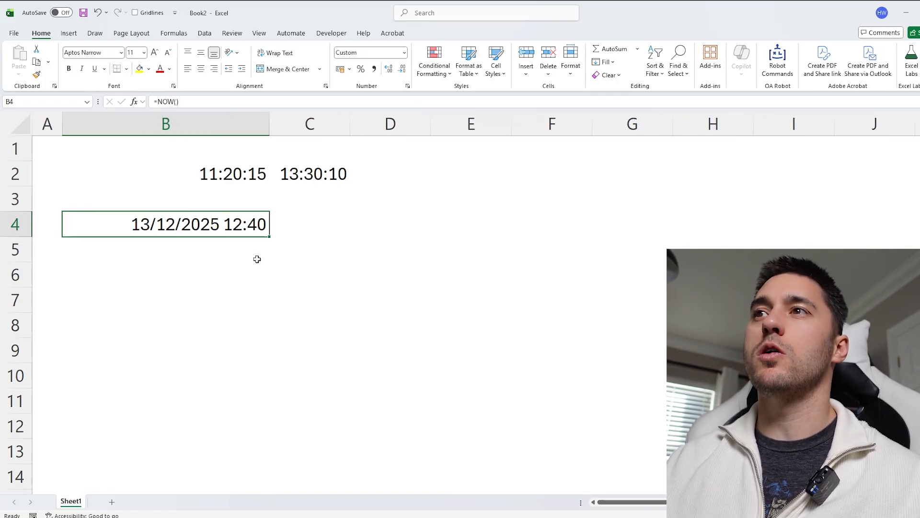
Apply the General number format to the NOW formula in B4 and compare it with the time in B2.
click(404, 52)
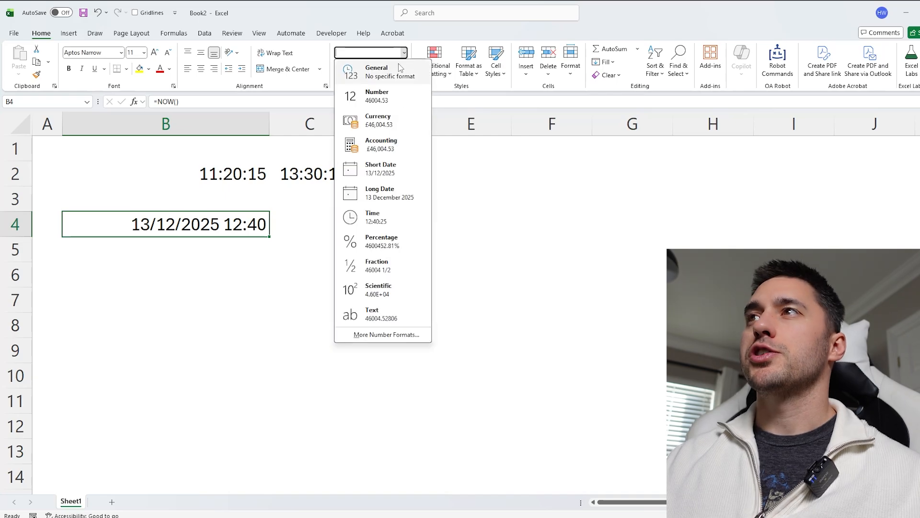
click(396, 75)
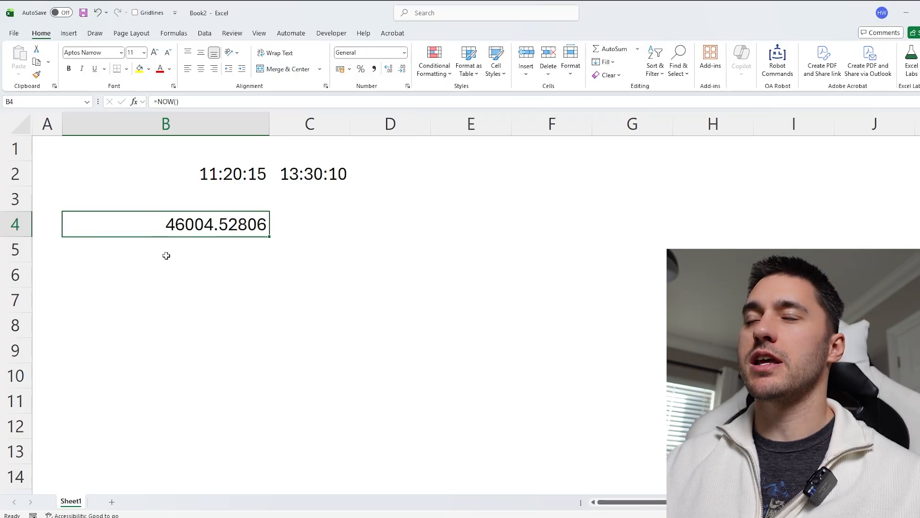
key(Up)
key(Up)
key(Right)
click(232, 175)
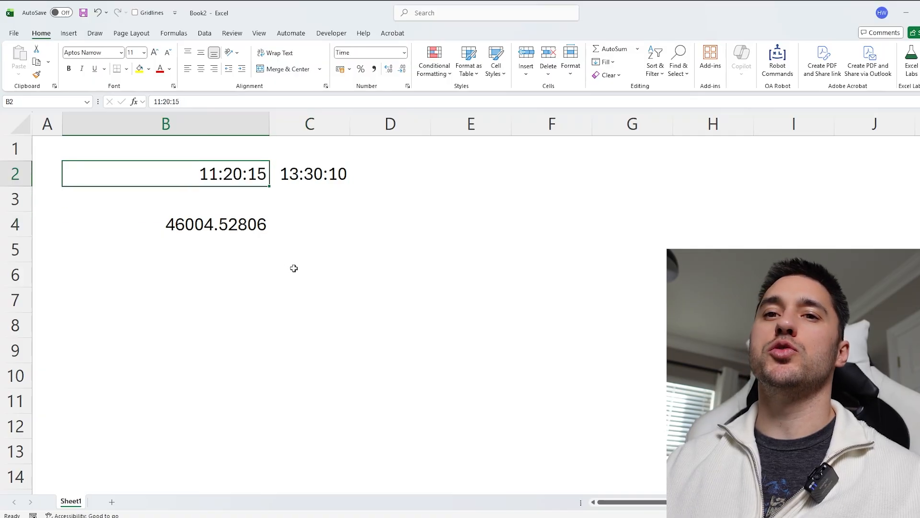
Increase the displayed precision of the serial number in B4 to 15 decimal places.
click(235, 234)
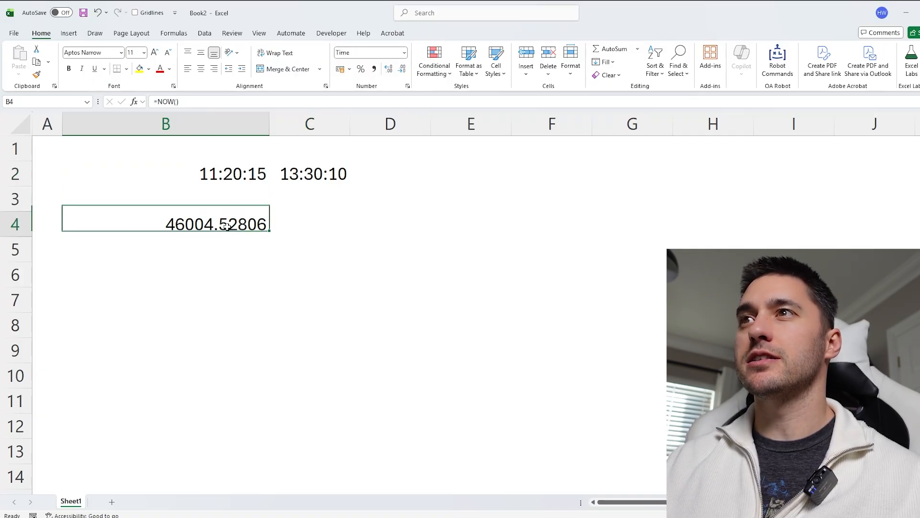
click(389, 69)
click(390, 69)
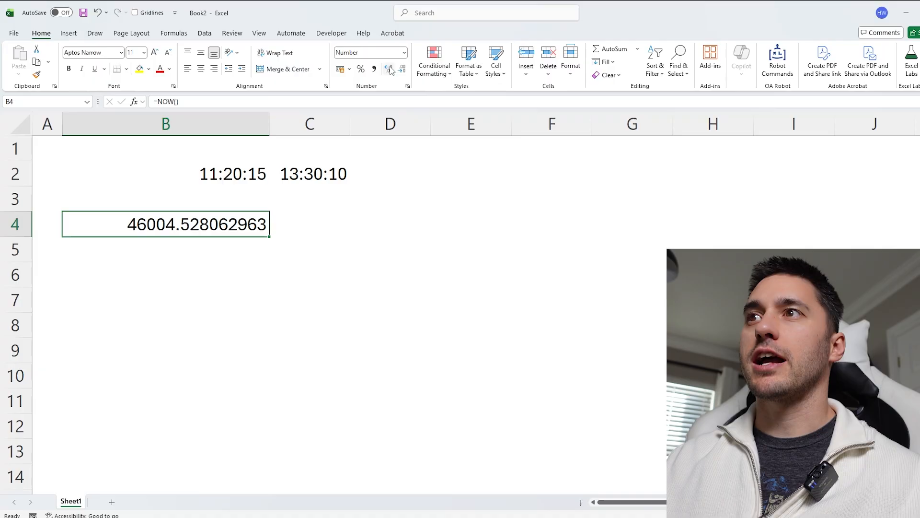
click(390, 69)
click(390, 69)
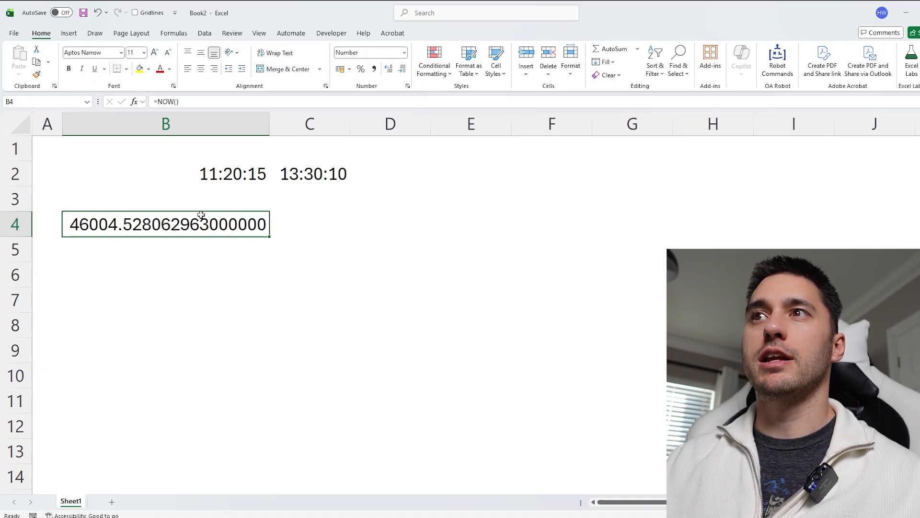
Reduce the displayed precision of the serial number in B4 to seven decimal places.
click(403, 70)
click(403, 70)
click(402, 70)
click(403, 70)
click(403, 70)
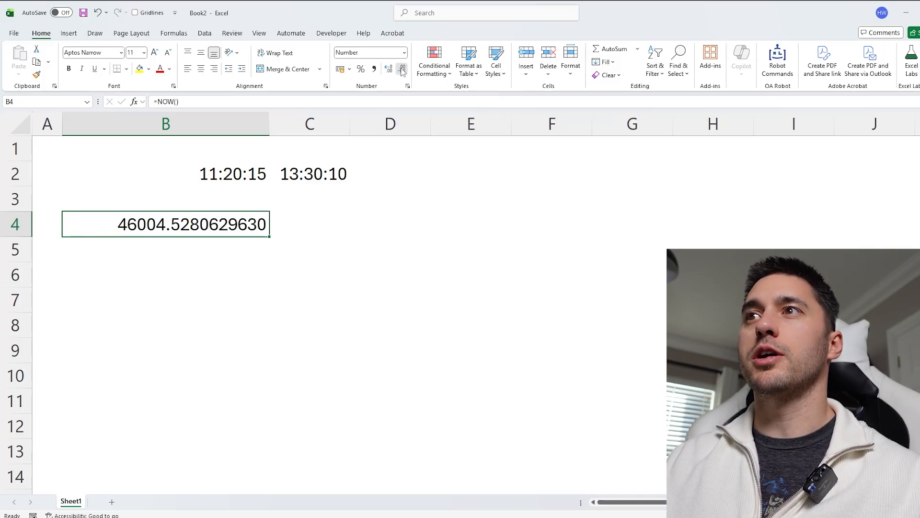
click(403, 70)
click(403, 70)
click(403, 70)
click(272, 184)
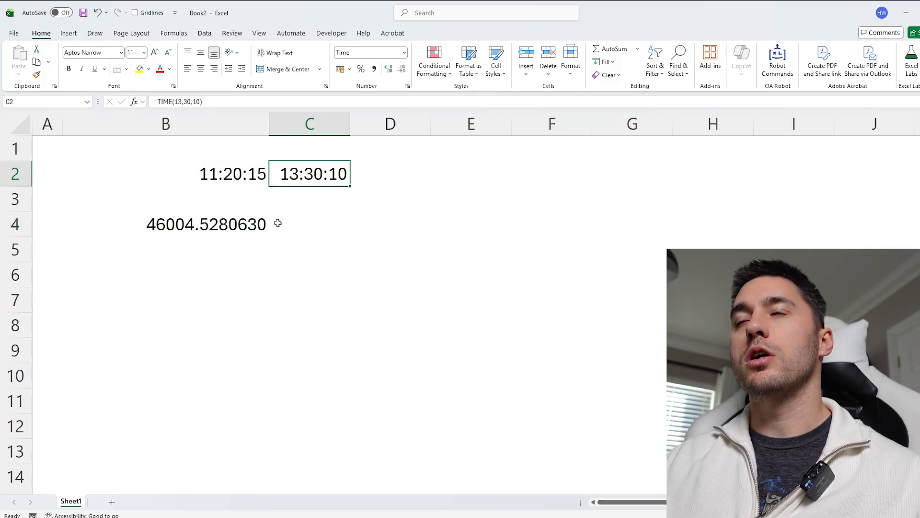
click(218, 221)
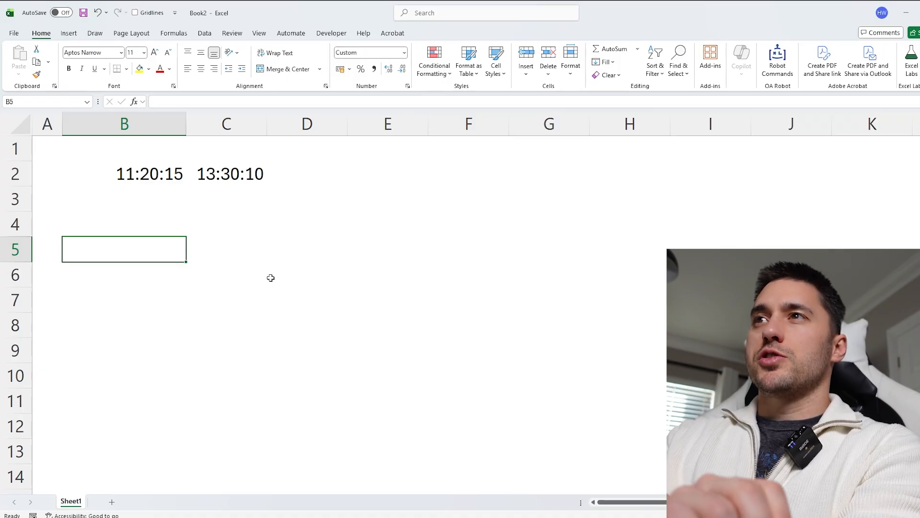
click(167, 230)
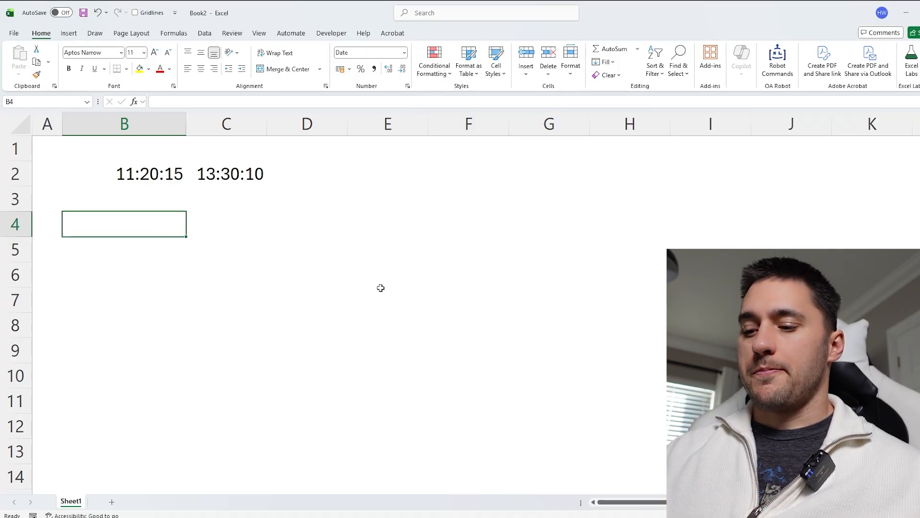
click(213, 171)
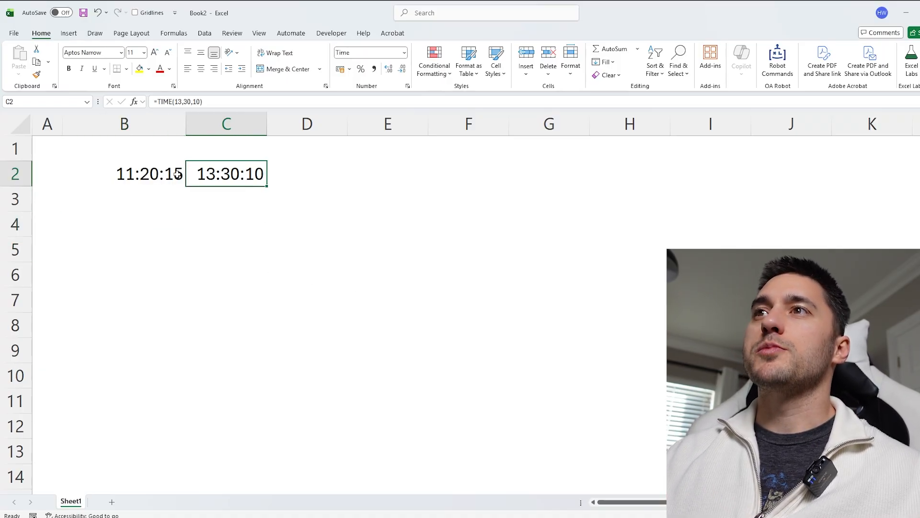
Enter =C2-B2 in cell B4 to calculate the difference between the two times.
click(154, 226)
text(=)
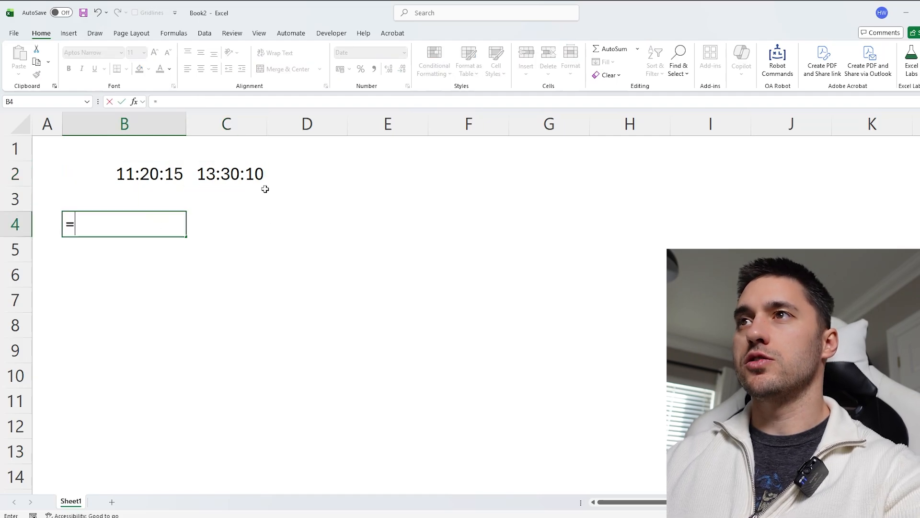
click(242, 175)
text(-)
click(158, 175)
key(Return)
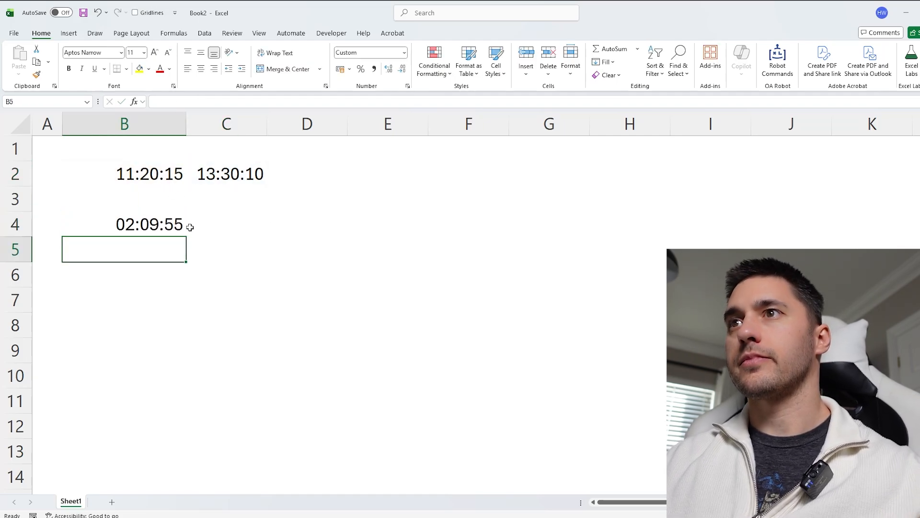
Compare the time difference in B4 with the start time in B2 and end time in C2.
click(177, 226)
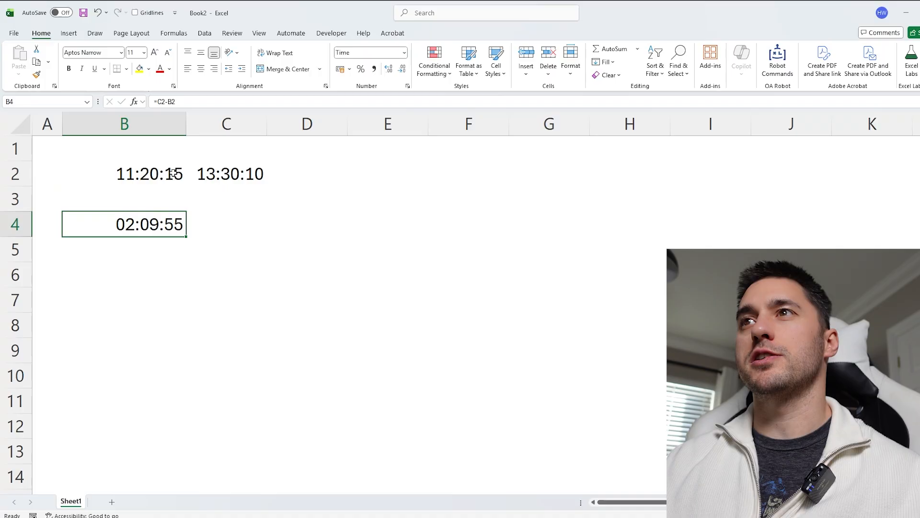
click(216, 175)
click(162, 177)
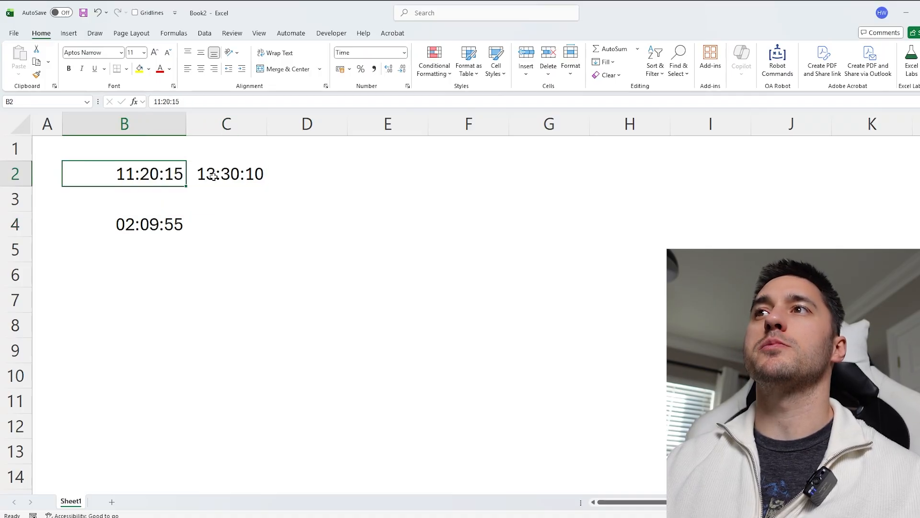
click(216, 175)
click(162, 176)
click(154, 229)
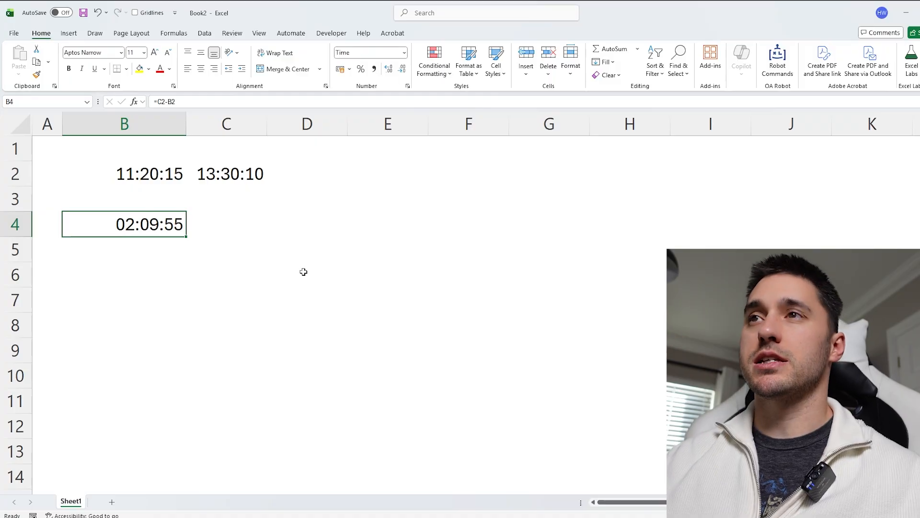
click(192, 176)
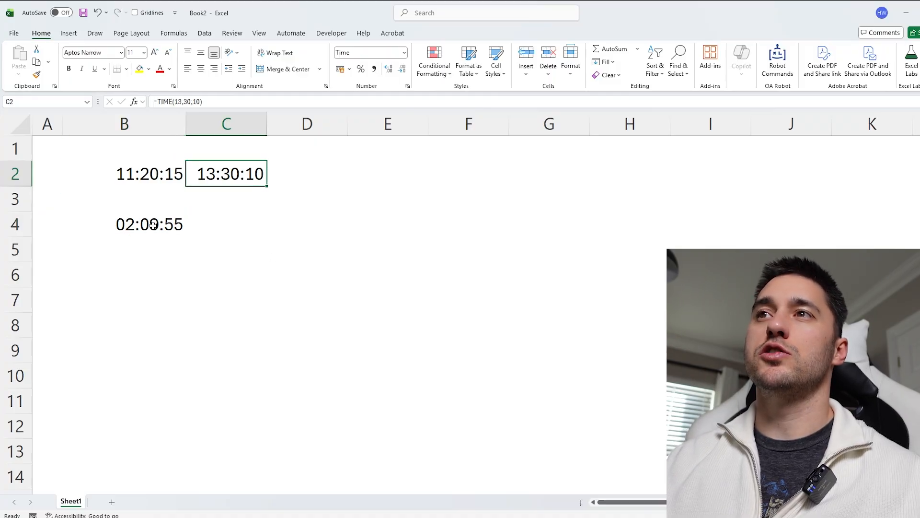
Apply the General number format to the time difference in B4.
click(174, 235)
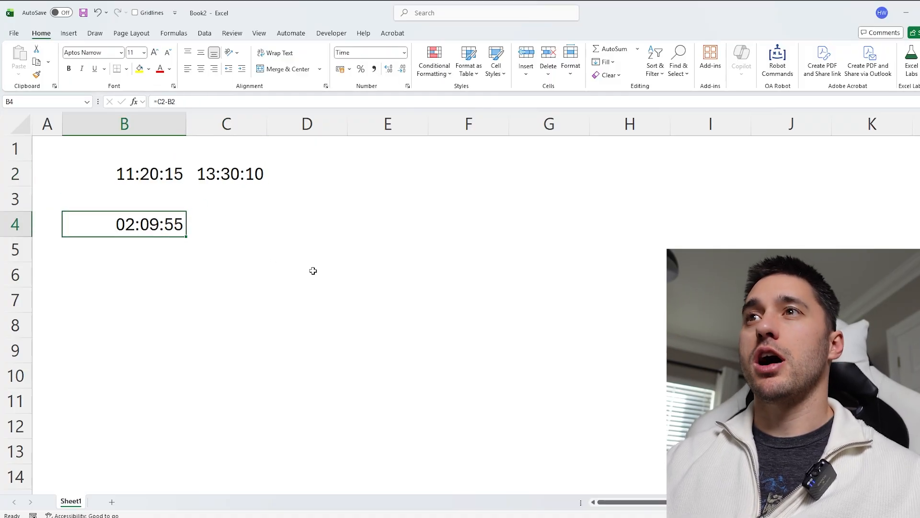
click(404, 52)
click(379, 70)
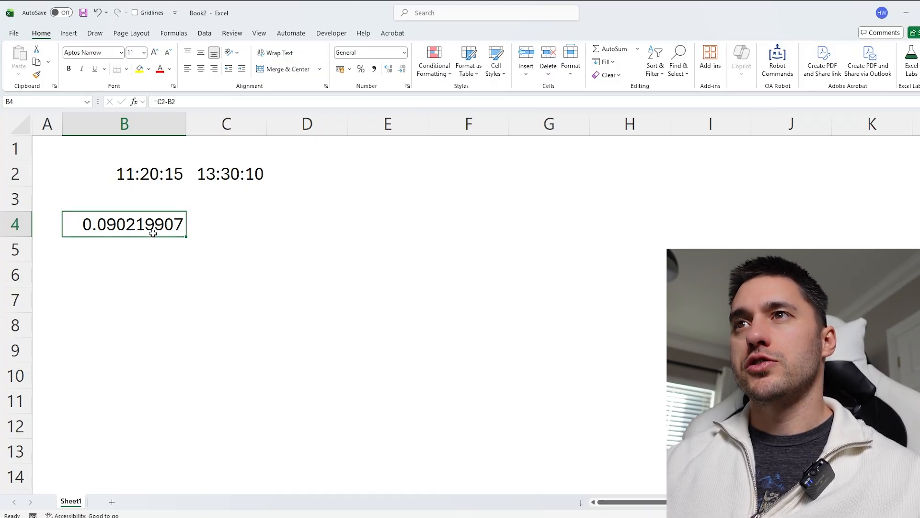
Change the B4 formula to =(C2-B2)*24 to express the difference in hours.
click(199, 102)
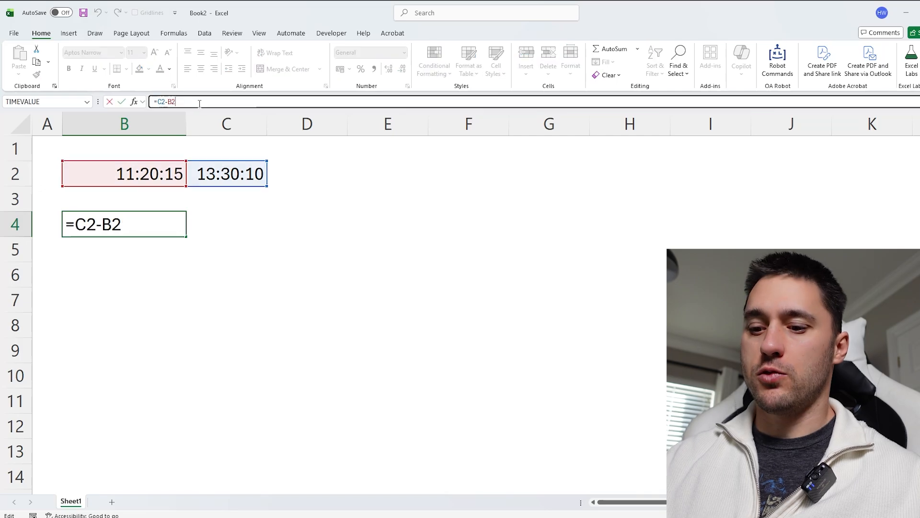
text())
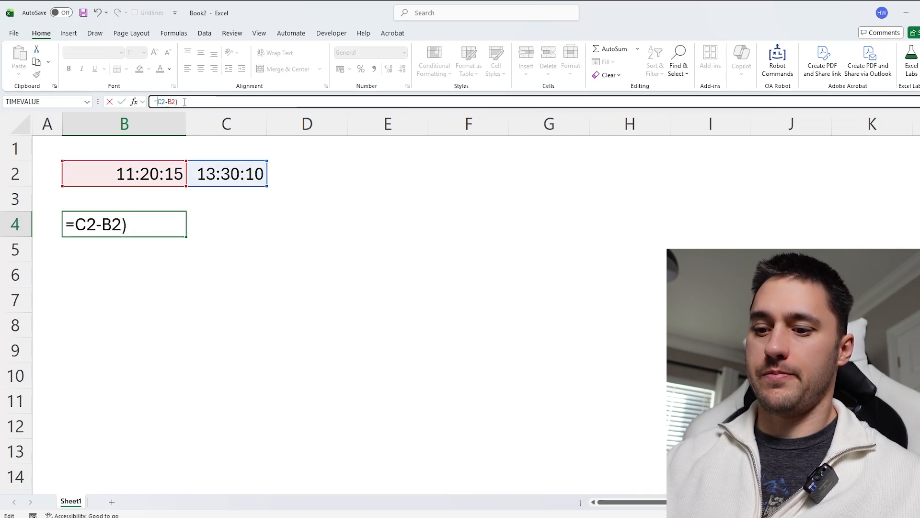
text(()
click(209, 98)
text(*2)
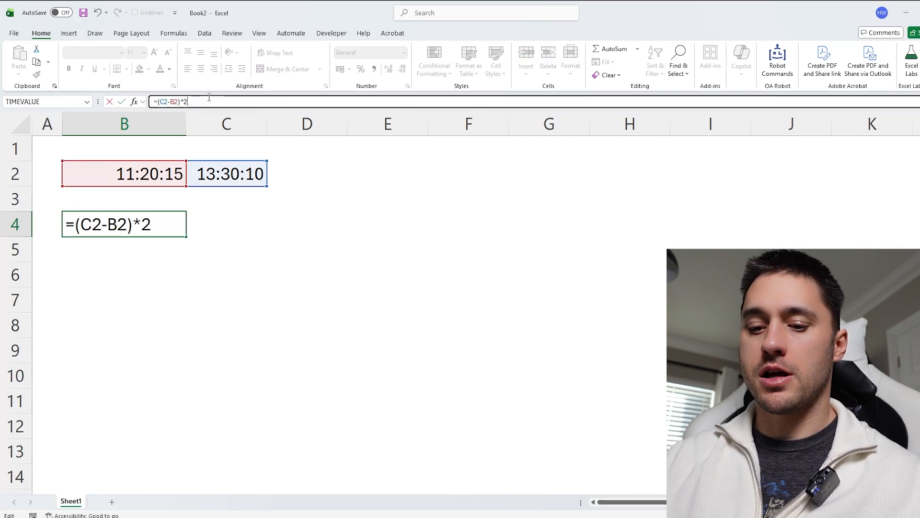
text(4)
key(Return)
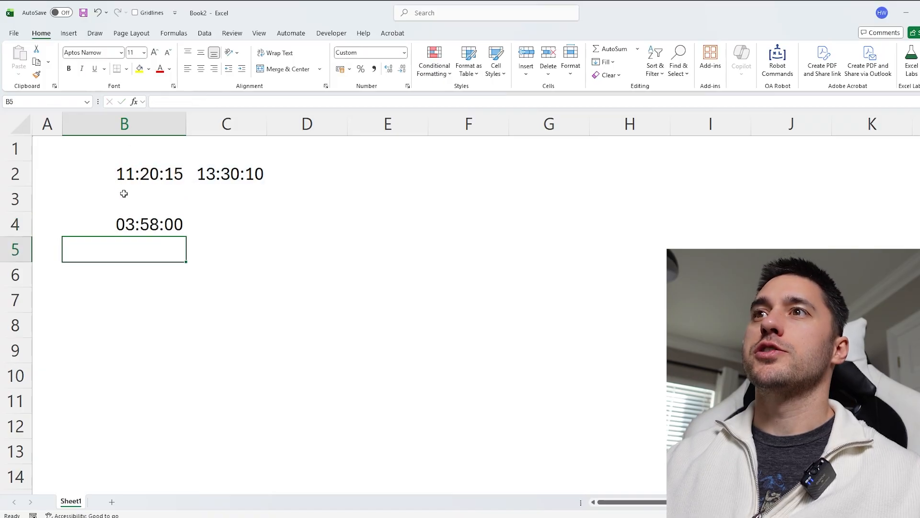
Format the hours result in B4 as General and narrow column B.
key(Up)
click(405, 53)
click(371, 68)
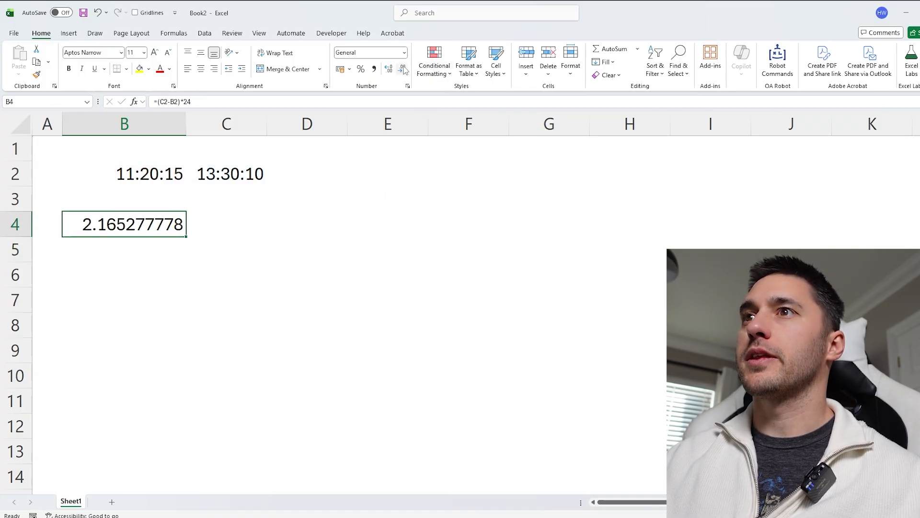
drag(185, 128, 159, 130)
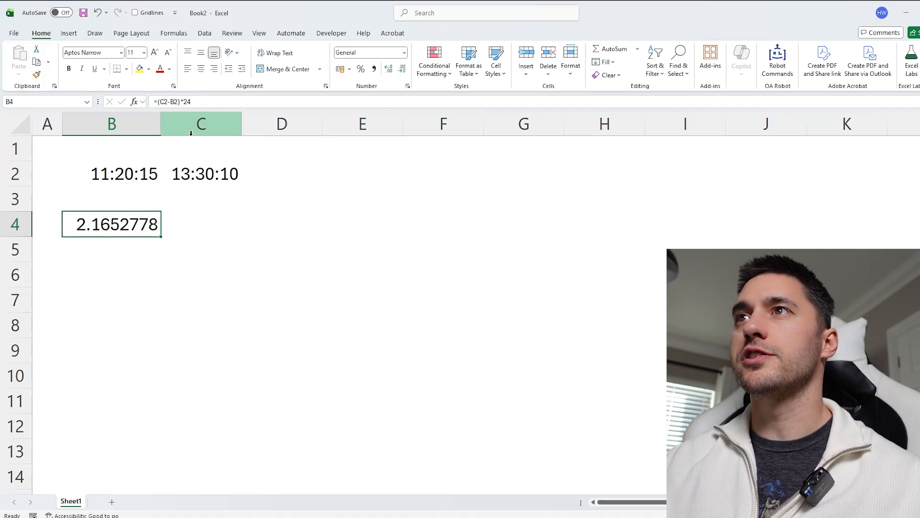
Extend the B4 formula to =(C2-B2)*24*60 to get minutes and format the result as General.
click(205, 102)
text(*60)
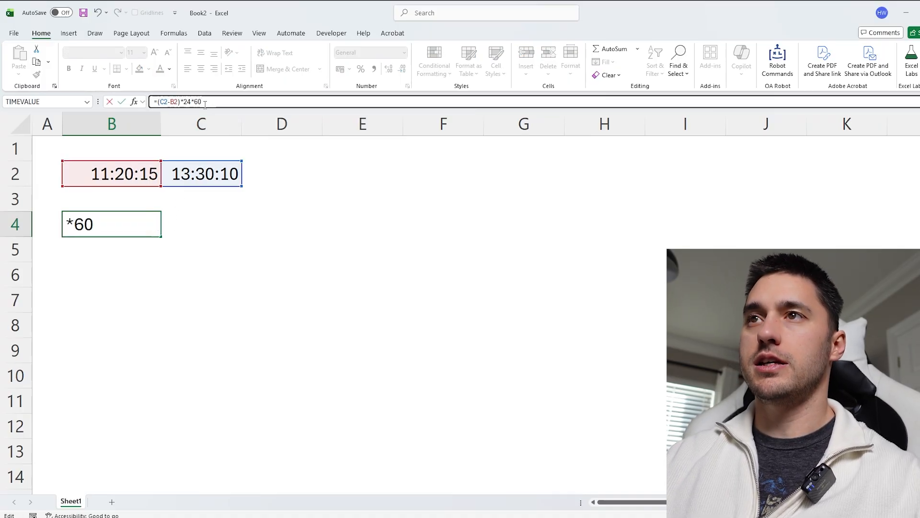
key(Return)
click(130, 224)
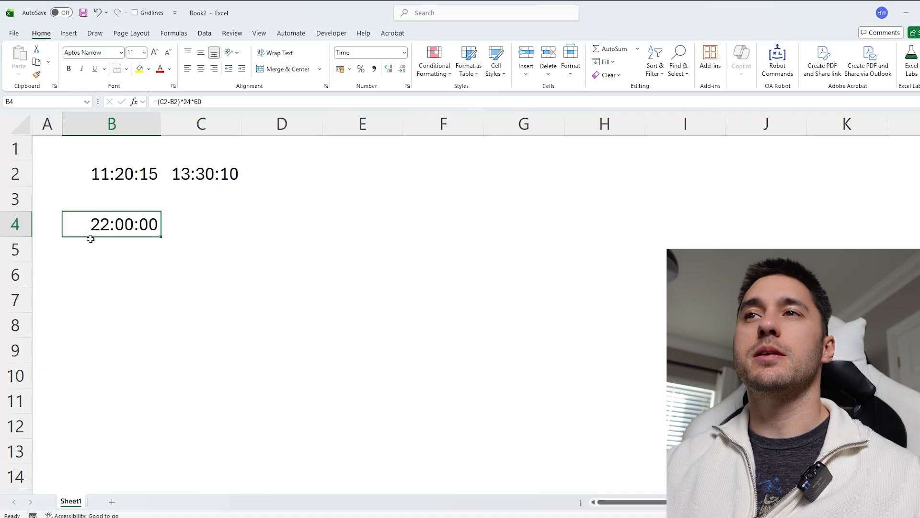
click(404, 53)
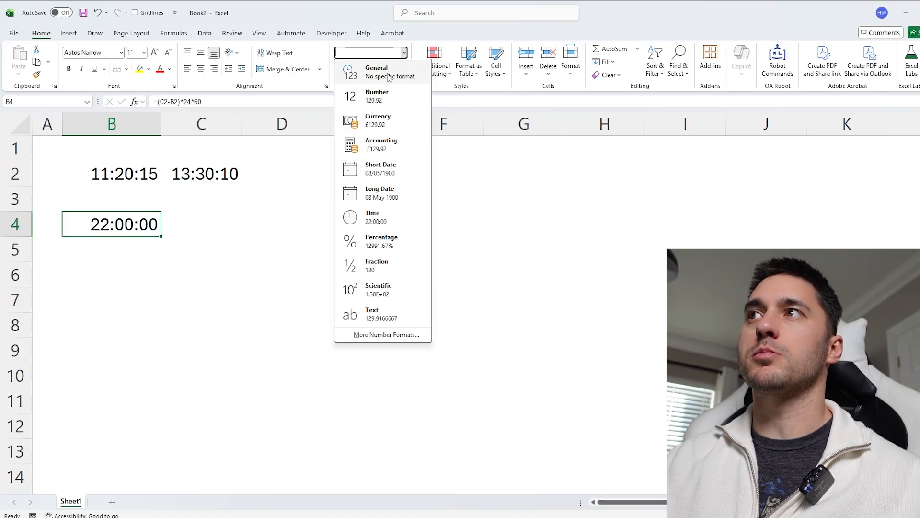
click(377, 72)
Compare the minutes result in B4 with the start and end times in B2 and C2.
click(82, 258)
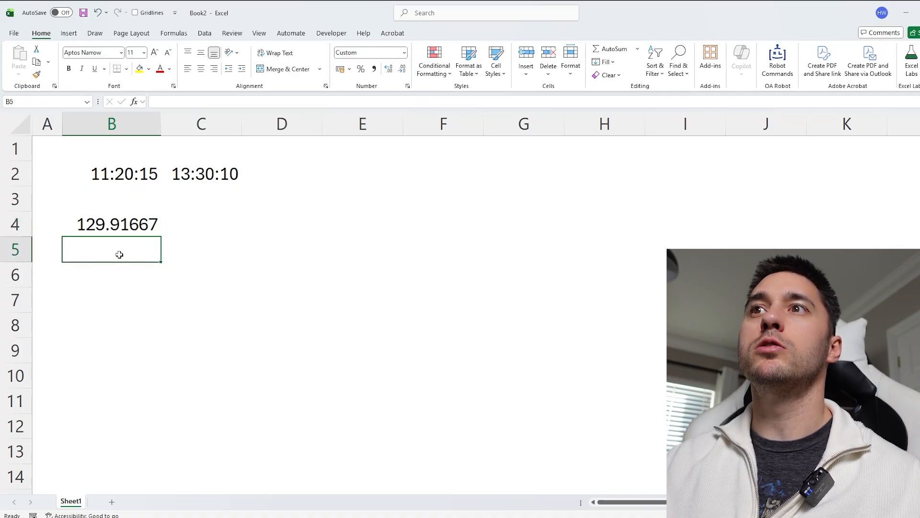
click(118, 224)
click(136, 174)
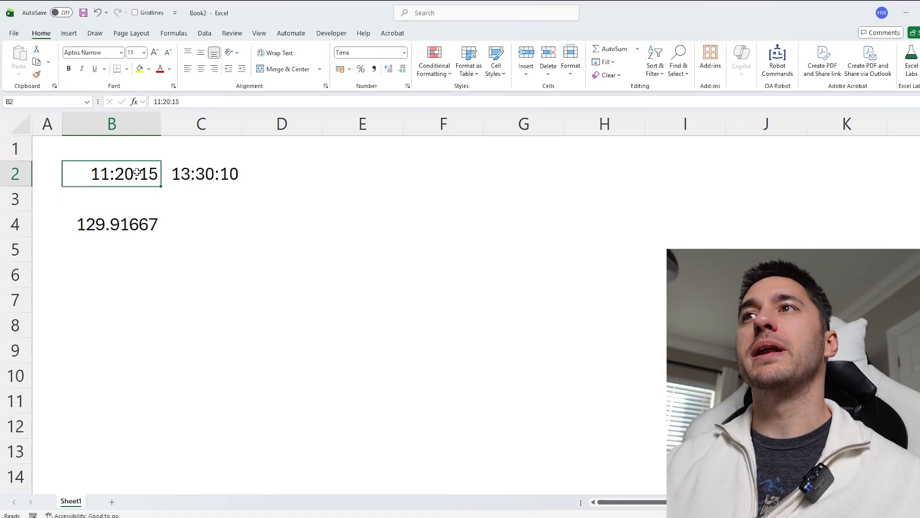
key(Right)
key(Left)
key(Right)
click(139, 221)
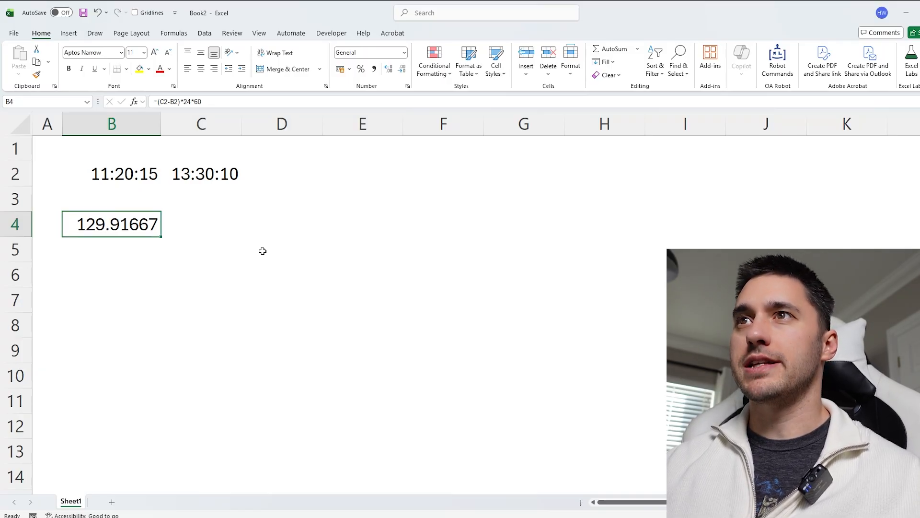
Clear the minutes formula from cell B4.
drag(141, 180, 179, 188)
click(125, 225)
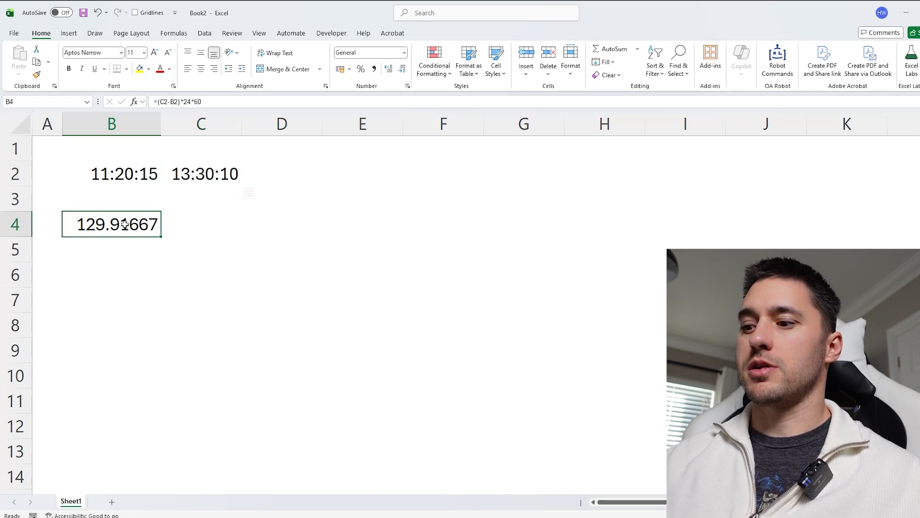
key(Delete)
Apply the General number format to the times in B2:C2 to expose their decimal serial numbers.
drag(124, 175, 213, 167)
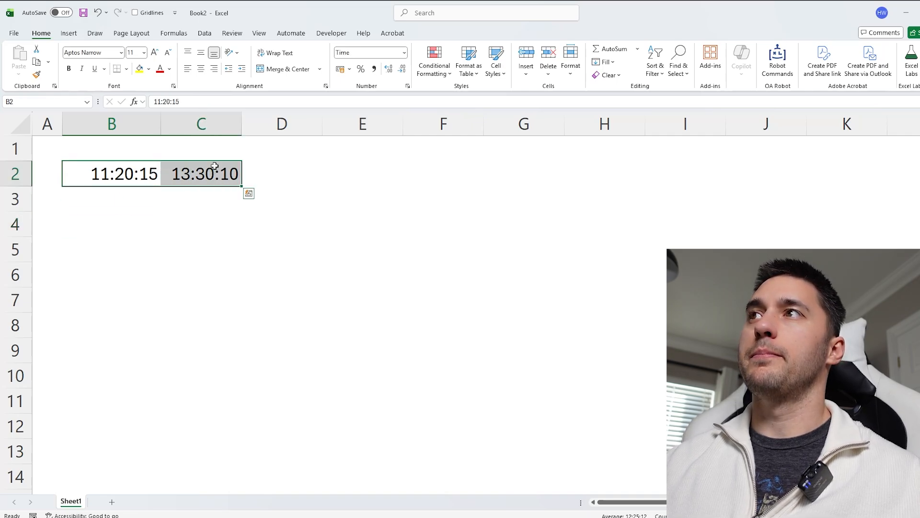
click(404, 52)
click(390, 68)
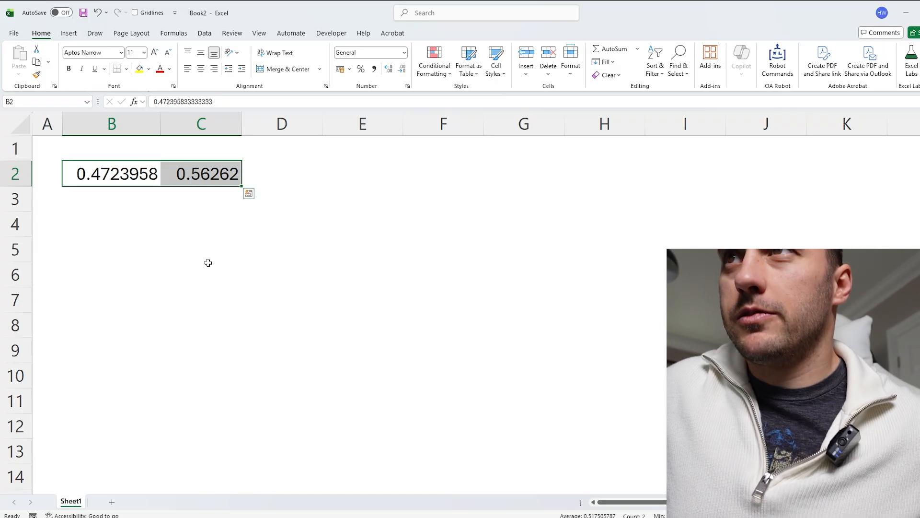
Add one day to the end time by changing the C2 formula to =TIME(13,30,10)+1.
click(207, 178)
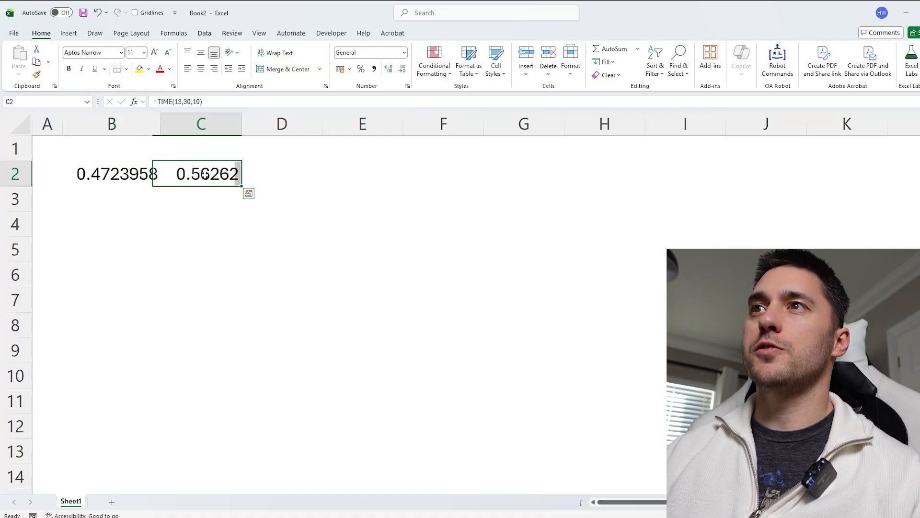
click(223, 103)
text(+1)
key(Return)
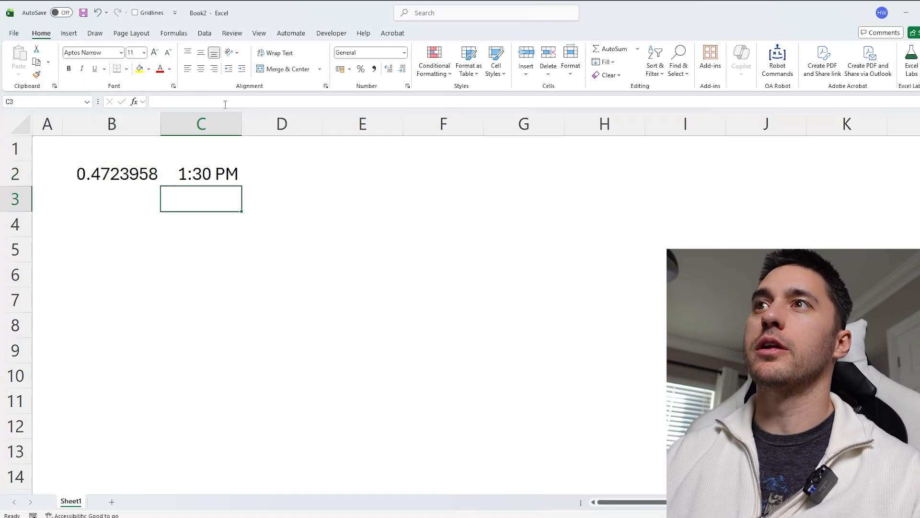
Format B2 as Time, copy that formatting to C2, and widen column C slightly.
click(205, 170)
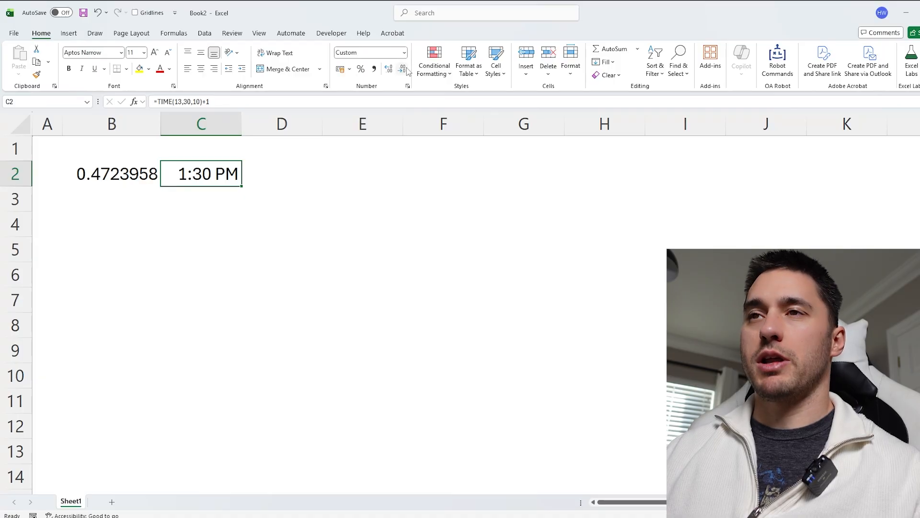
click(140, 162)
click(404, 53)
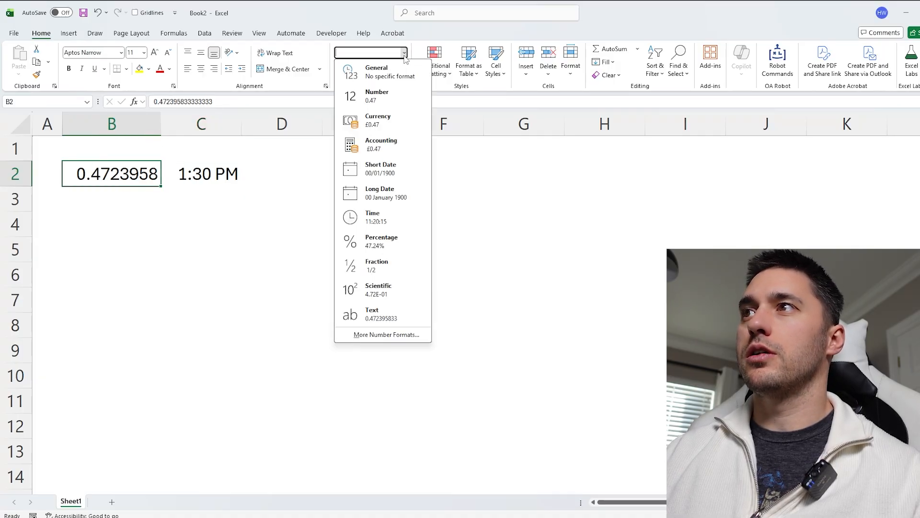
click(396, 220)
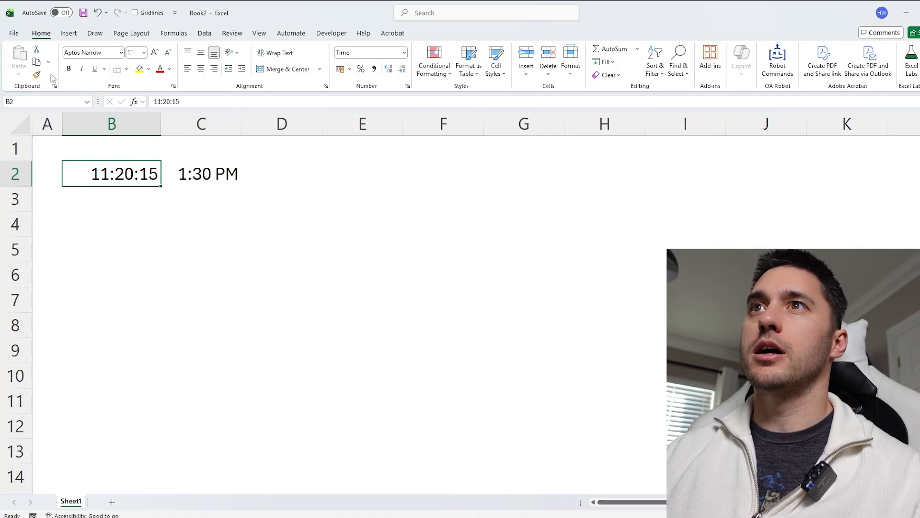
click(36, 74)
click(205, 174)
drag(242, 127, 249, 127)
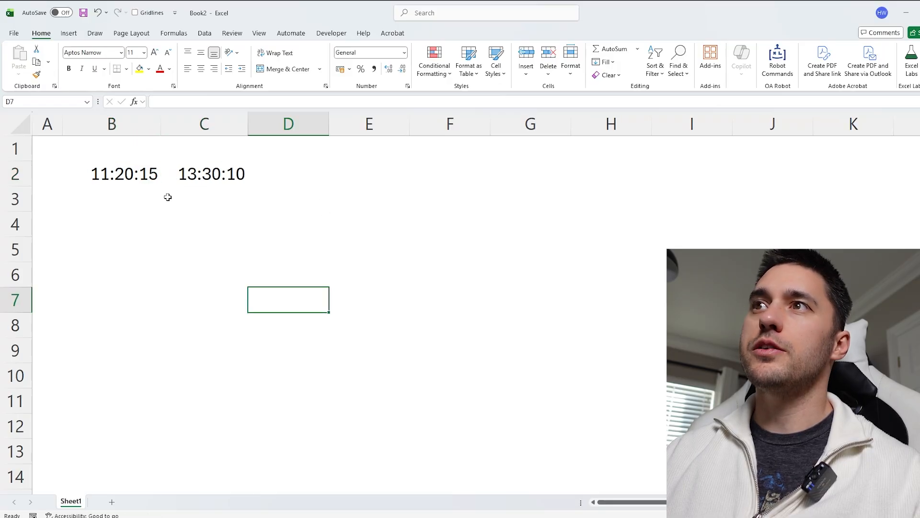
Enter =C2-B2 in cell B4 to subtract the start time from the next-day end time.
click(203, 178)
click(139, 179)
click(192, 175)
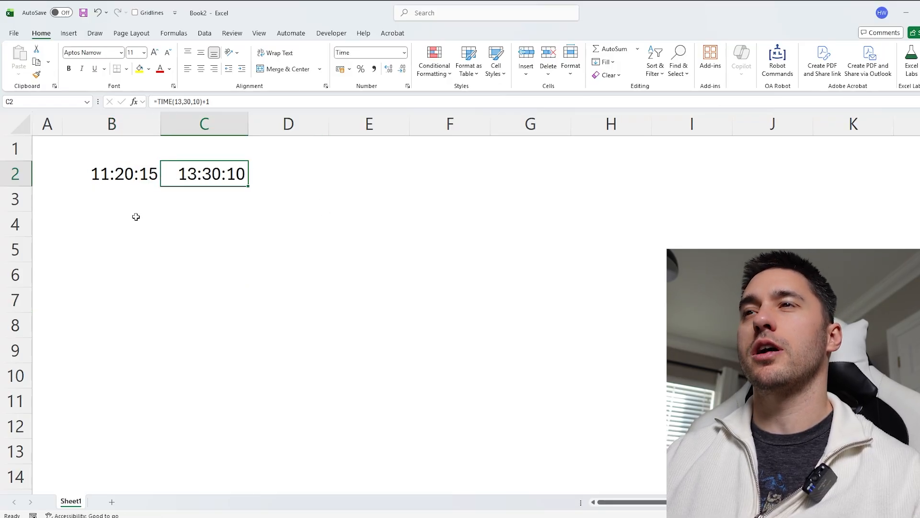
click(137, 217)
text(=)
click(192, 174)
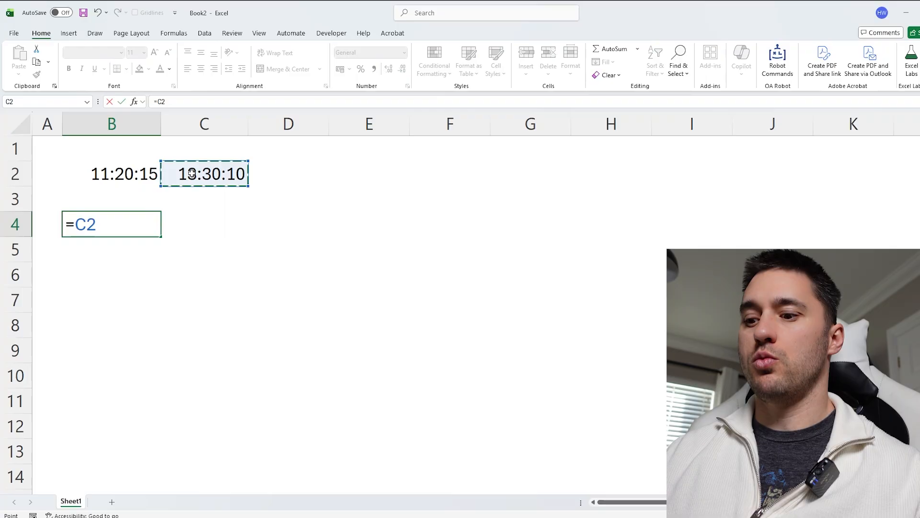
text(-)
click(124, 175)
key(Return)
Apply the General number format to the next-day time difference in B4.
key(Up)
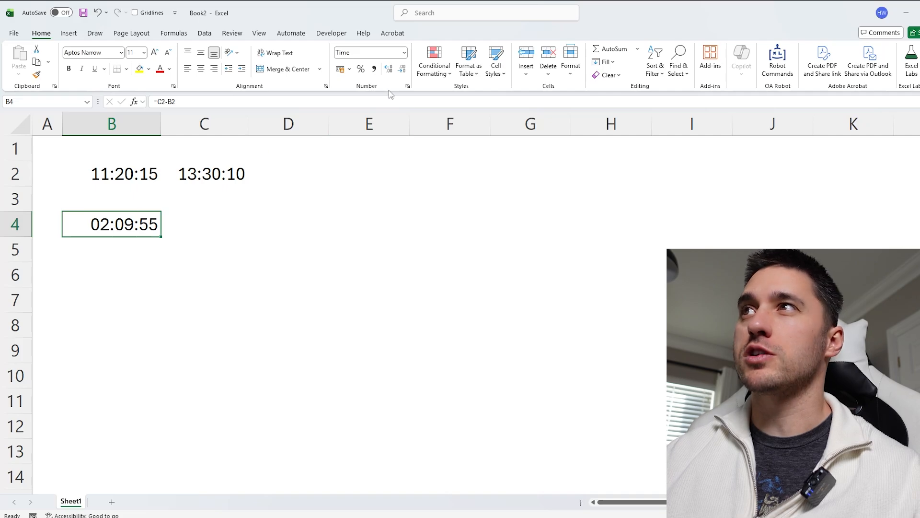
click(405, 52)
click(390, 74)
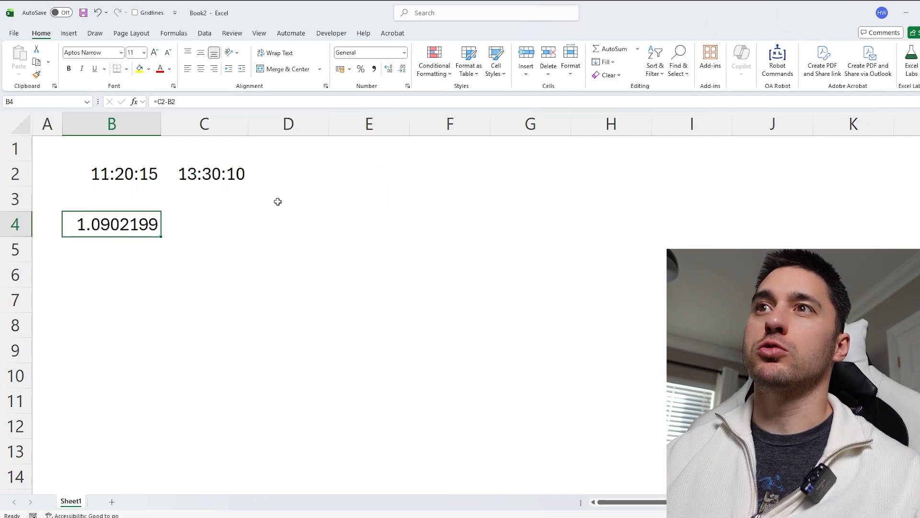
Change the B4 formula to =(C2-B2)*24 to convert the time difference to hours.
click(196, 103)
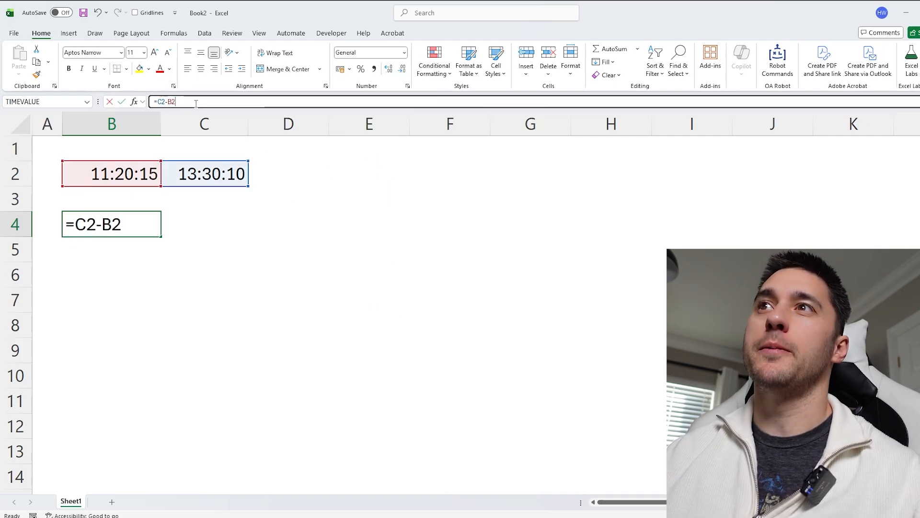
text())
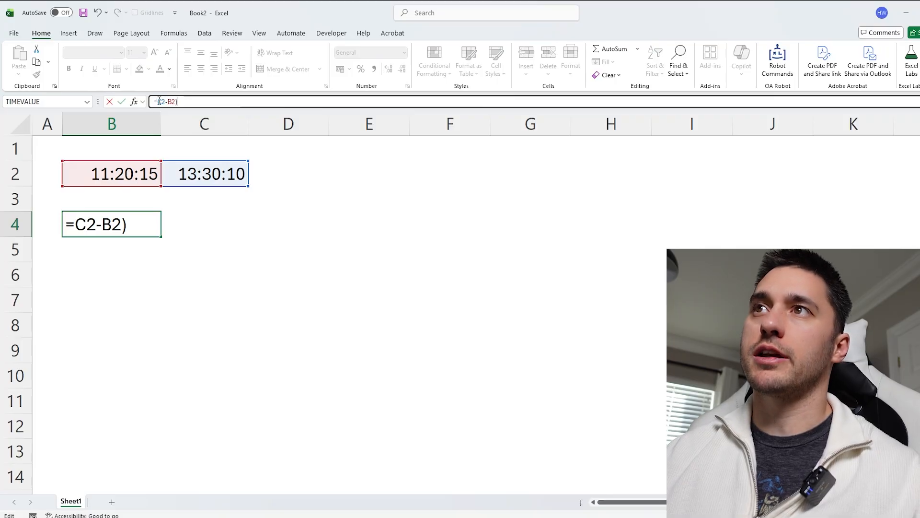
click(159, 101)
text(()
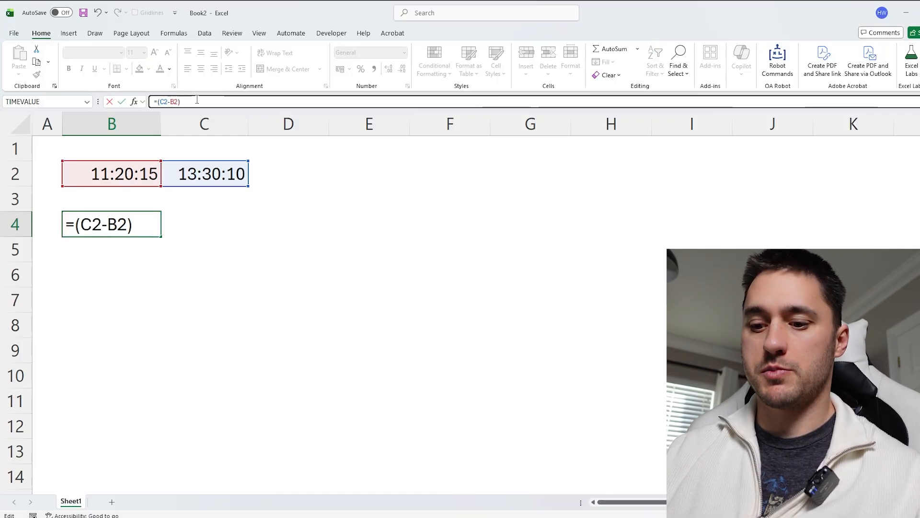
text(24*)
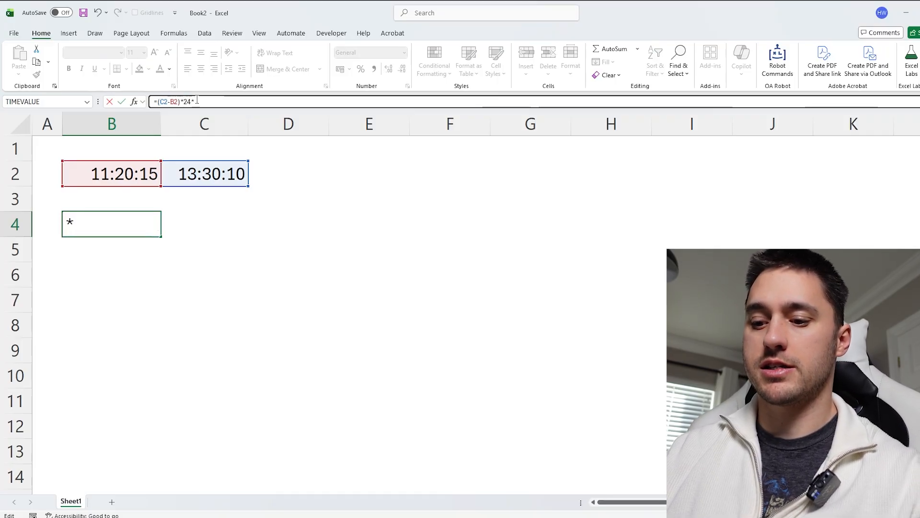
key(BackSpace)
key(Return)
text(#)
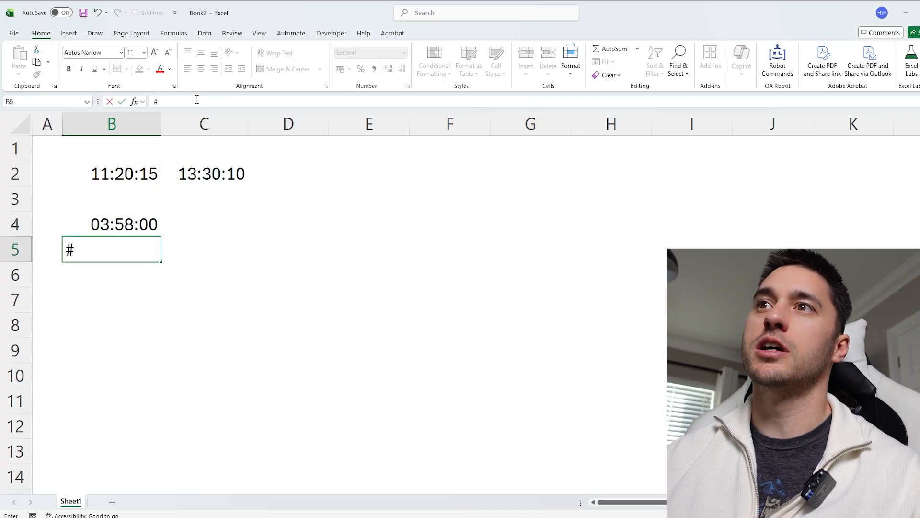
key(BackSpace)
Apply the General number format to the hours result in B4.
click(135, 225)
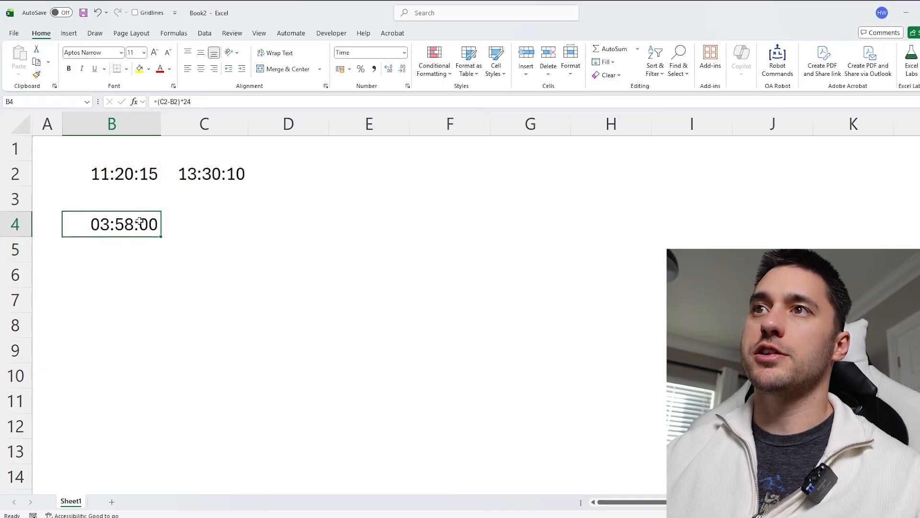
click(404, 53)
click(390, 71)
click(118, 246)
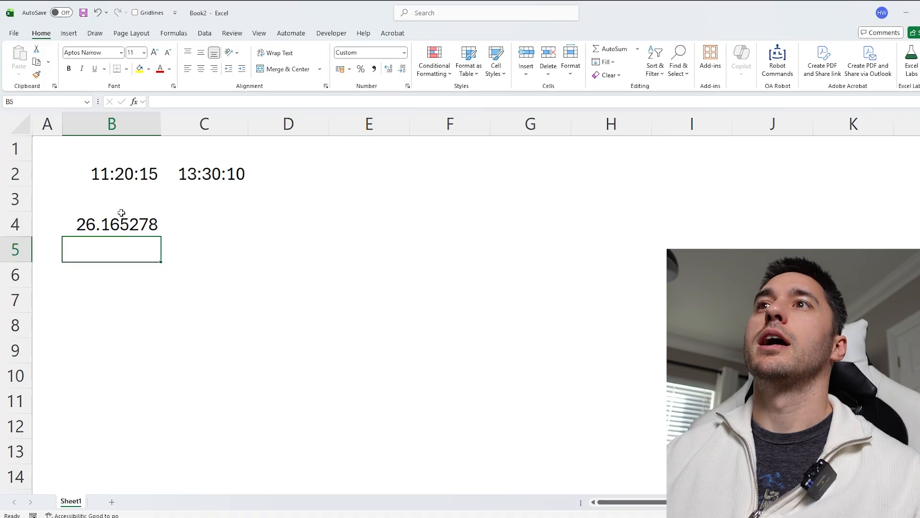
Compare the start time in B2, the next-day end time in C2 and the hours difference in B4.
click(125, 174)
click(176, 175)
click(119, 225)
click(125, 176)
click(187, 179)
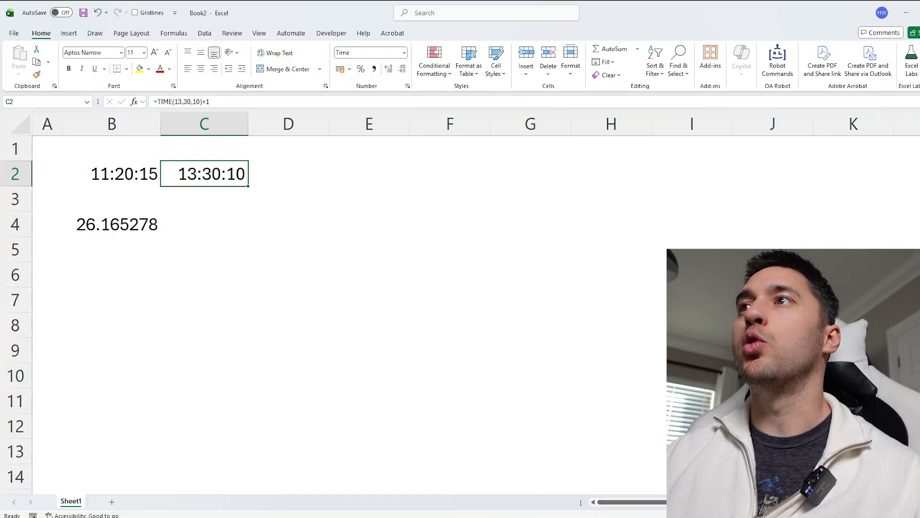
Switch to the Sleep as a sport case workbook and read the Level 1 question with its bed and wake times.
key(alt+Tab)
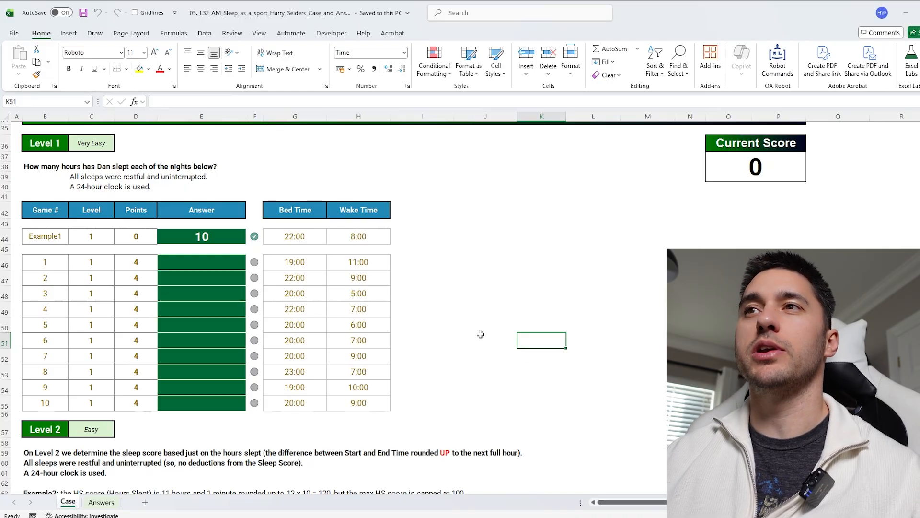
scroll(482, 329, up, 3)
scroll(479, 329, down, 5)
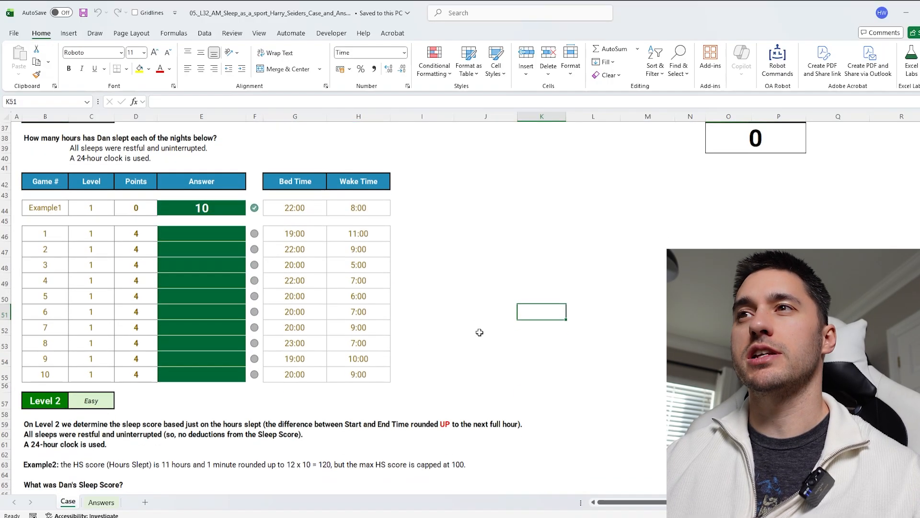
scroll(479, 332, up, 7)
scroll(479, 332, down, 7)
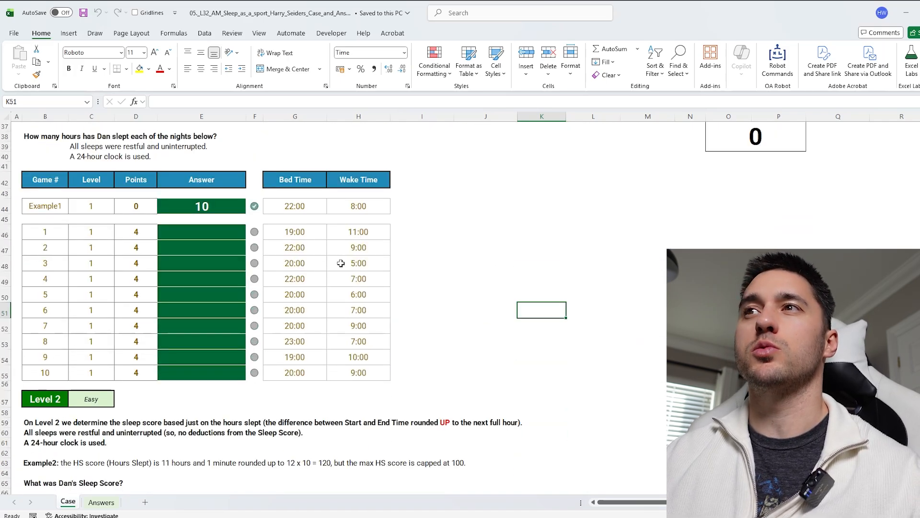
scroll(418, 293, up, 1)
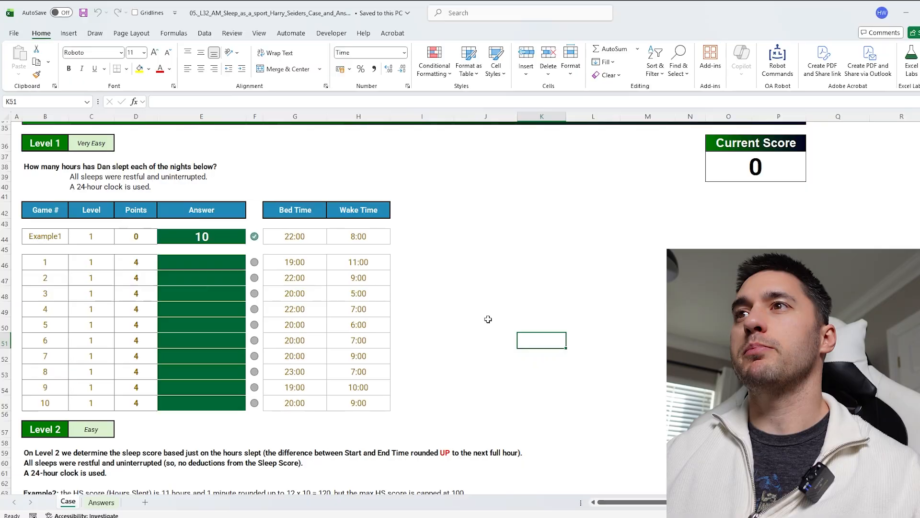
Inspect the bed time in G46 and the wake time in H46 for game 1.
click(318, 260)
key(Right)
click(324, 265)
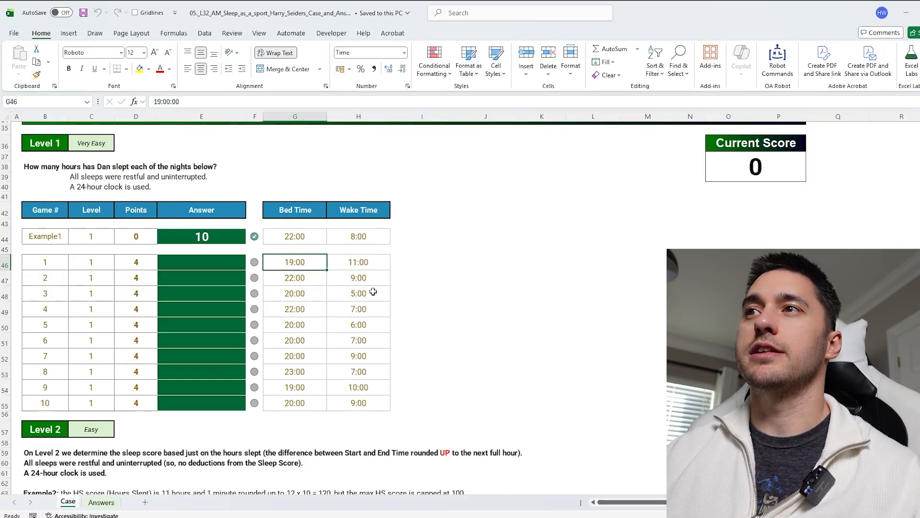
click(352, 265)
click(317, 263)
click(377, 261)
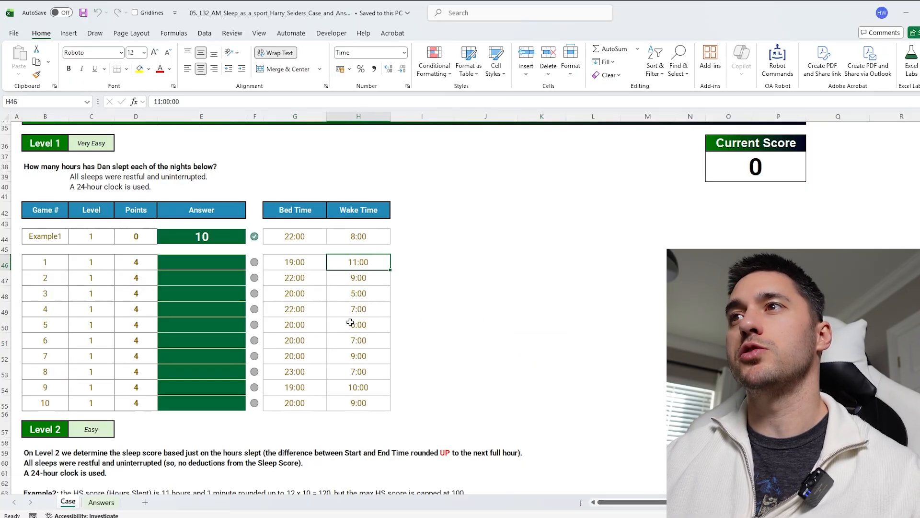
click(298, 260)
click(359, 257)
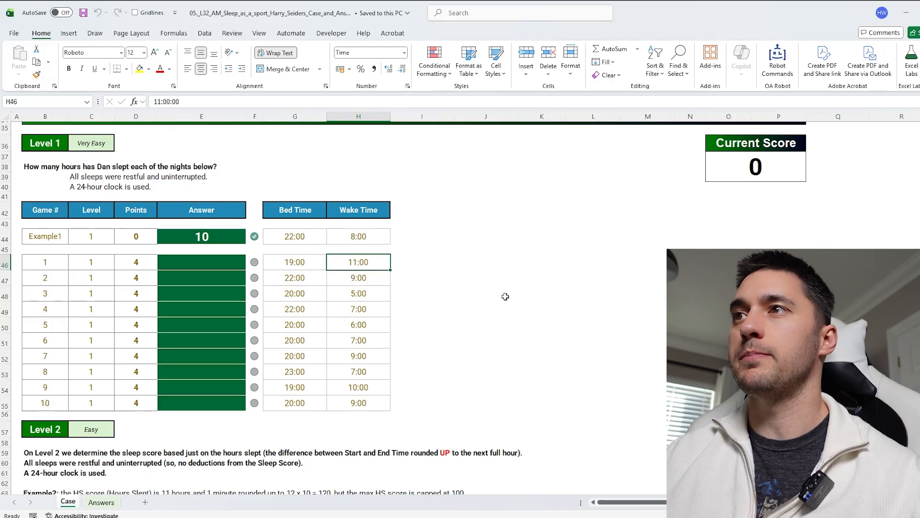
Enter =H46-G46 in E46 to subtract bed time from wake time, and apply the General number format to it.
click(204, 262)
text(=)
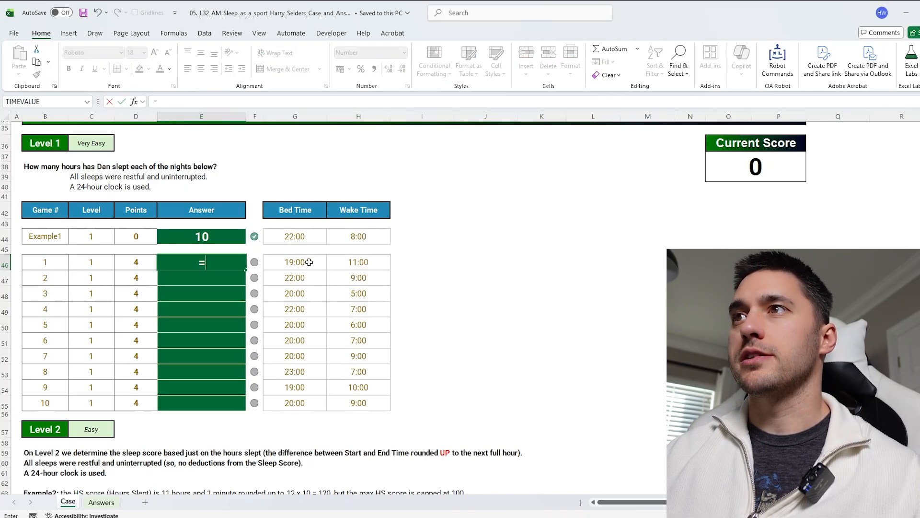
click(344, 263)
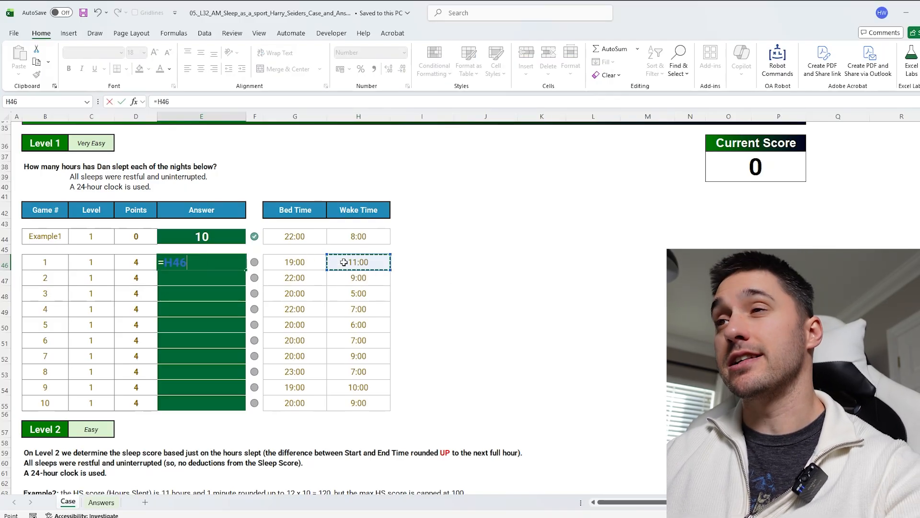
text(-)
click(281, 261)
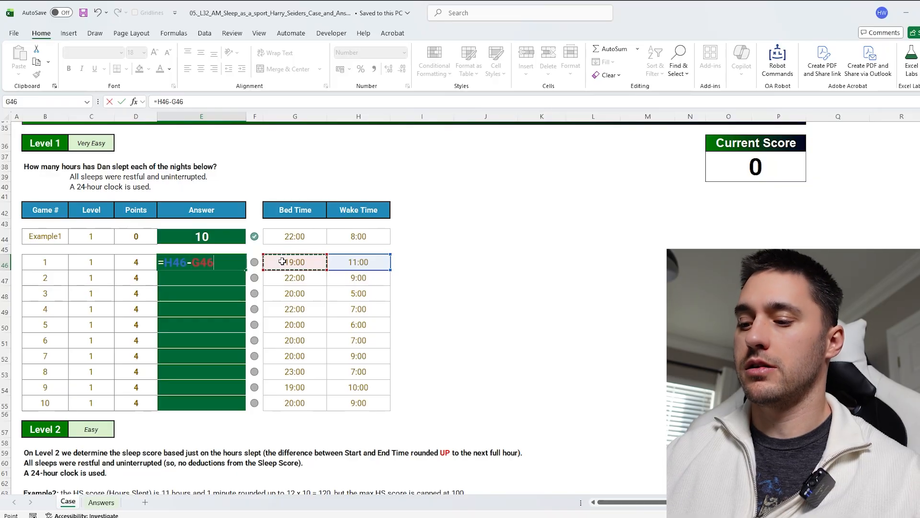
key(Return)
click(218, 261)
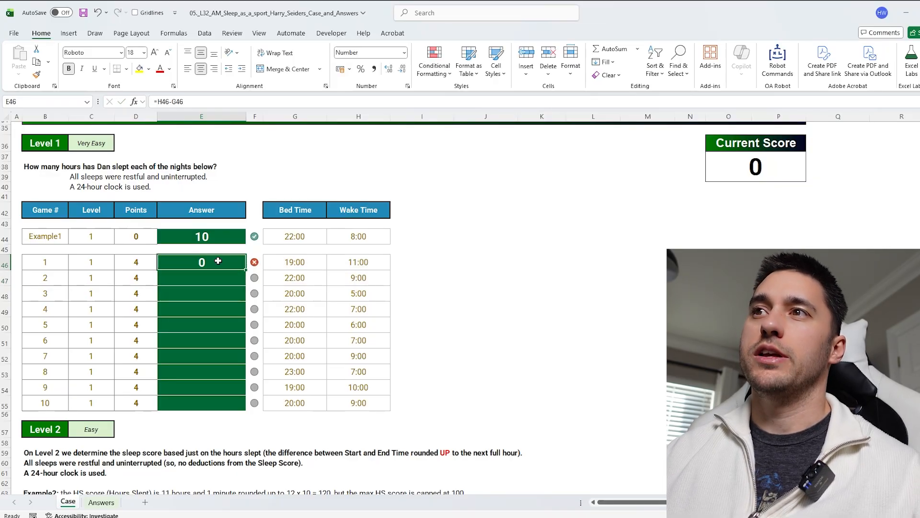
click(405, 52)
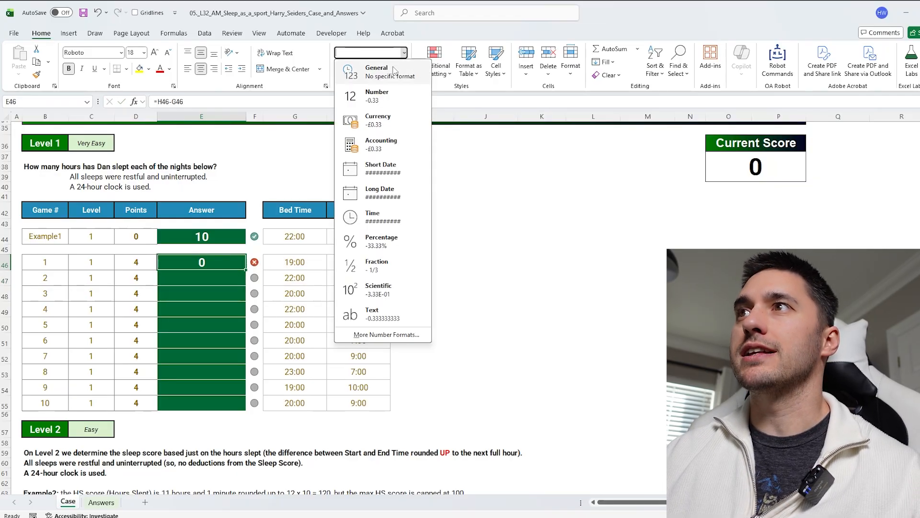
click(374, 72)
Apply the General number format to the bed and wake times in G46:H55, and undo the format change.
drag(290, 262, 364, 399)
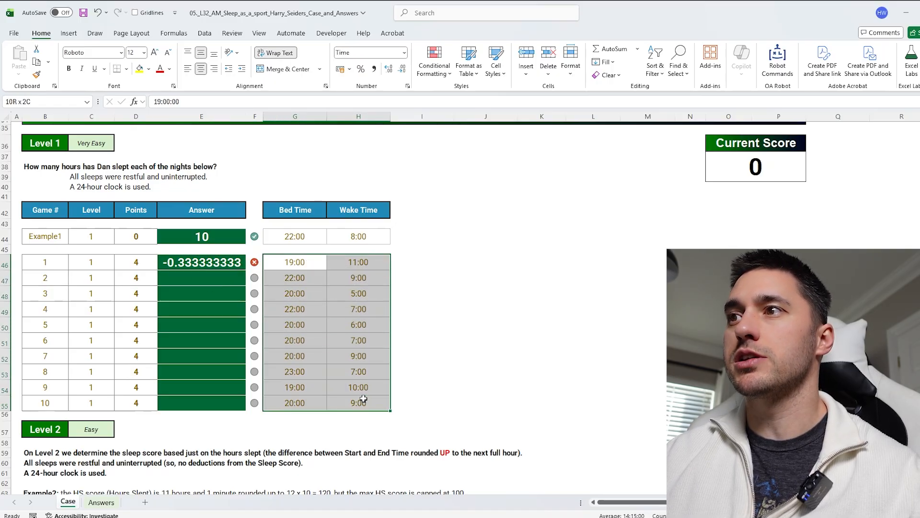
click(404, 52)
click(373, 72)
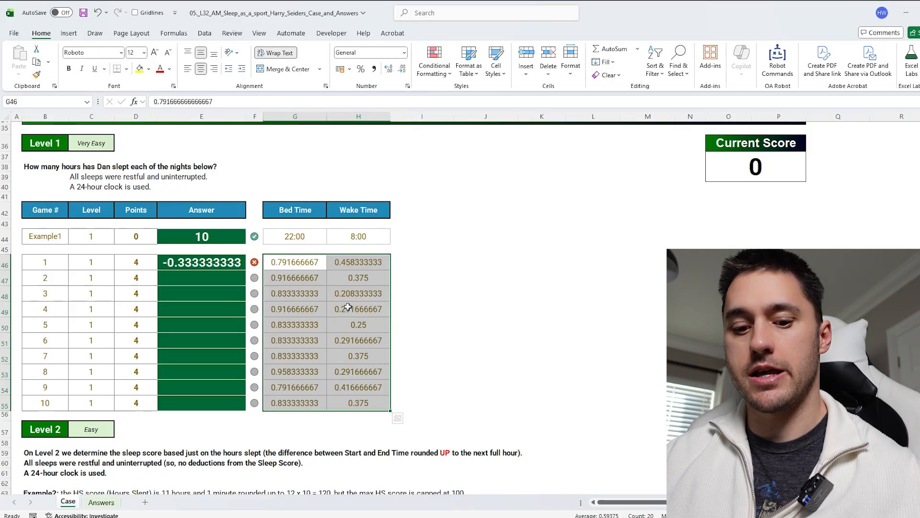
key(ctrl+z)
Change the E46 formula to =H46+1-G46 to add one day to the wake time, and format E46 as General.
click(200, 257)
click(187, 101)
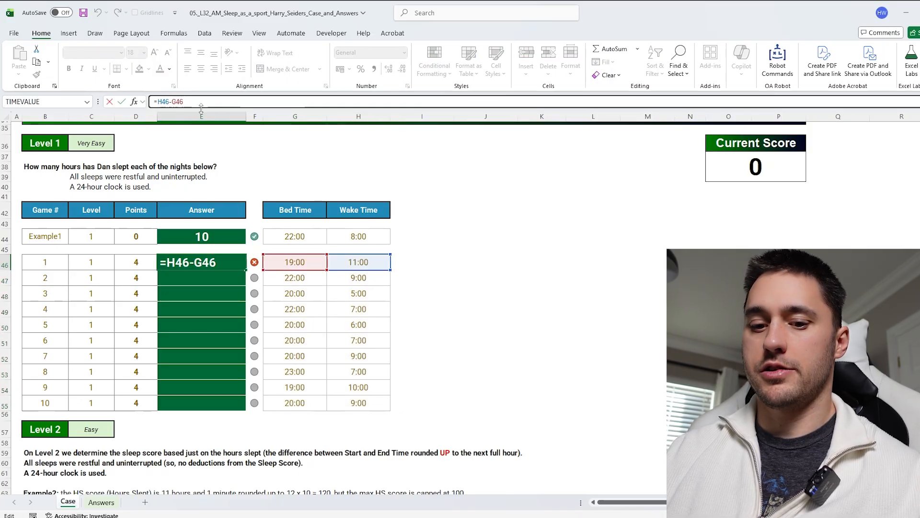
text(+1)
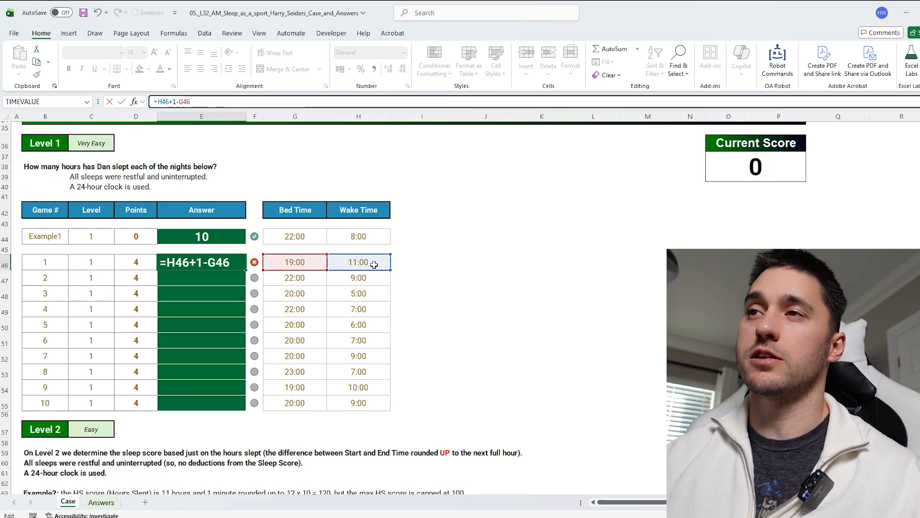
key(Return)
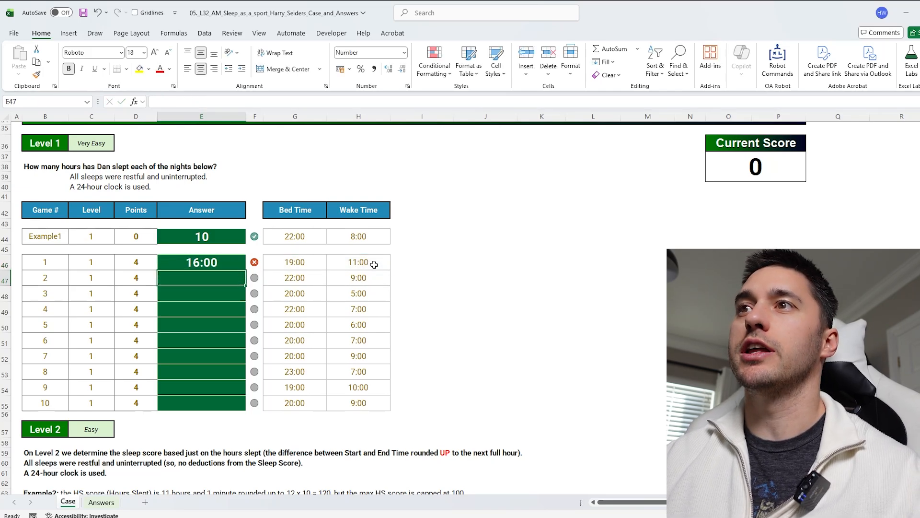
click(189, 262)
click(404, 52)
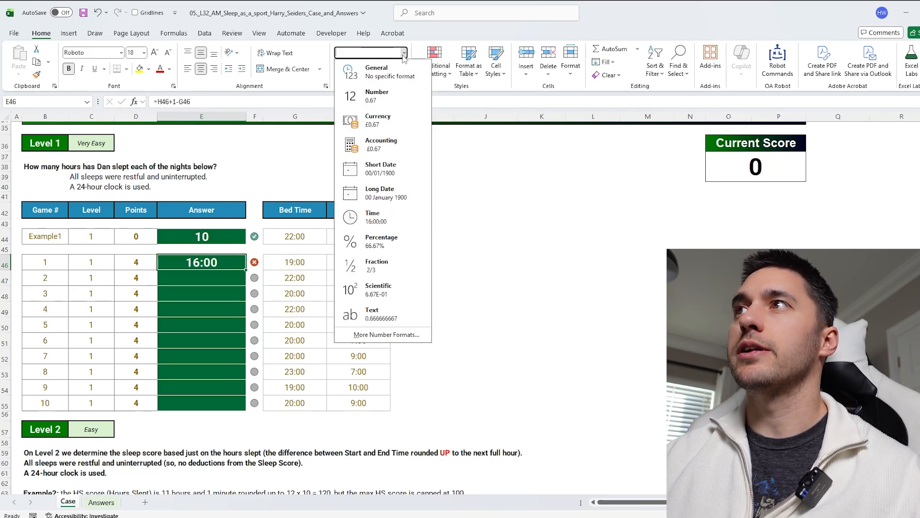
click(373, 72)
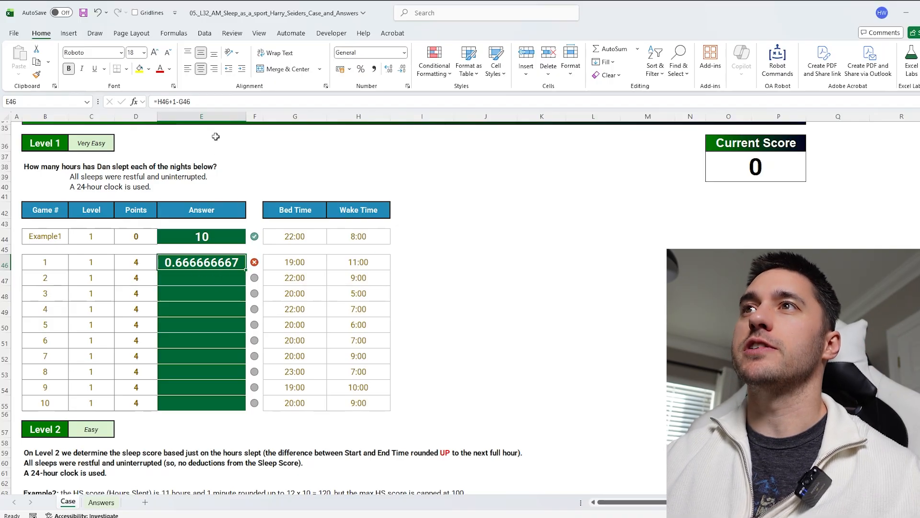
Change the E46 formula to =(H46+1-G46)*24 to convert the sleep duration to hours.
click(219, 99)
text())
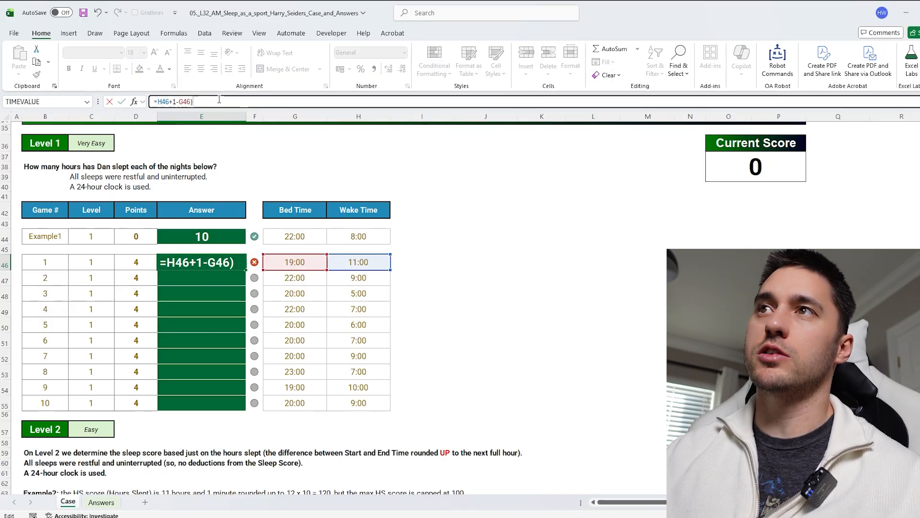
click(159, 102)
text(()
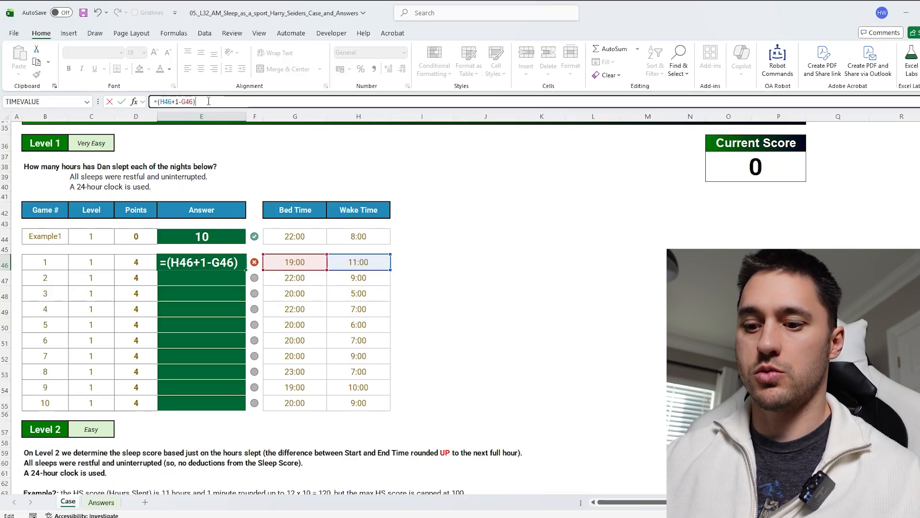
text(*24)
key(Return)
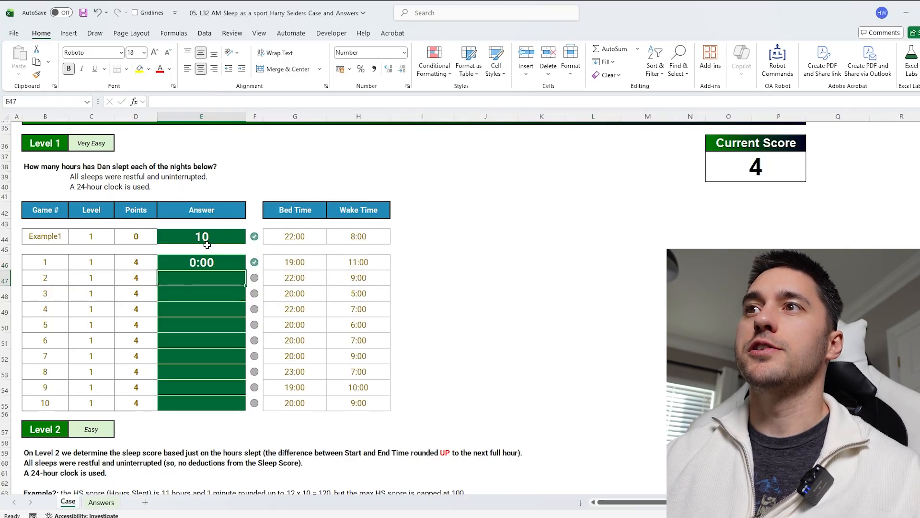
Format E46 as General and fill its formula down the Level 1 answers to E55.
click(220, 265)
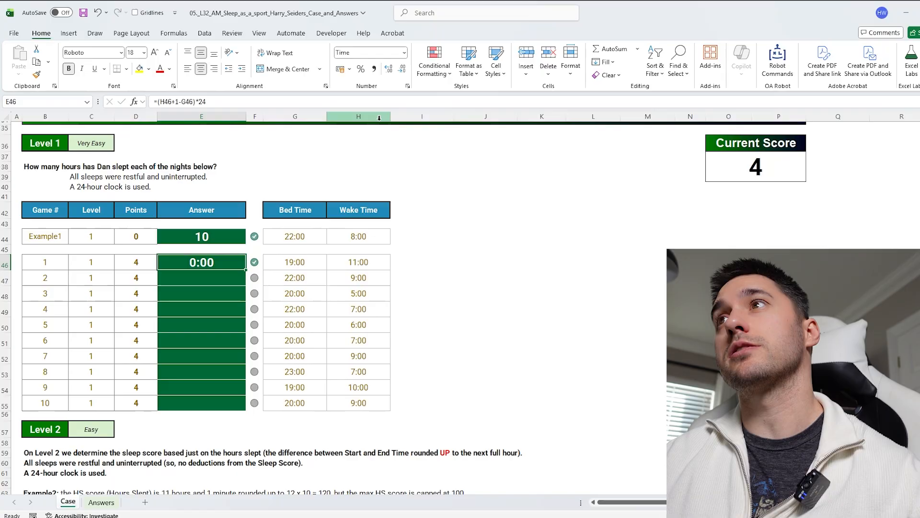
click(405, 52)
click(371, 77)
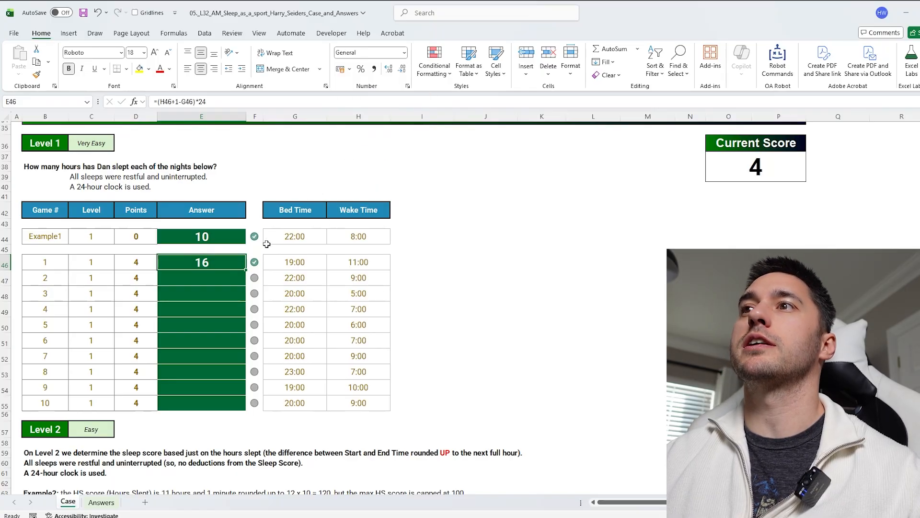
double_click(245, 268)
Inspect the hours-slept formulas in E46 and E47 without changing them.
click(225, 278)
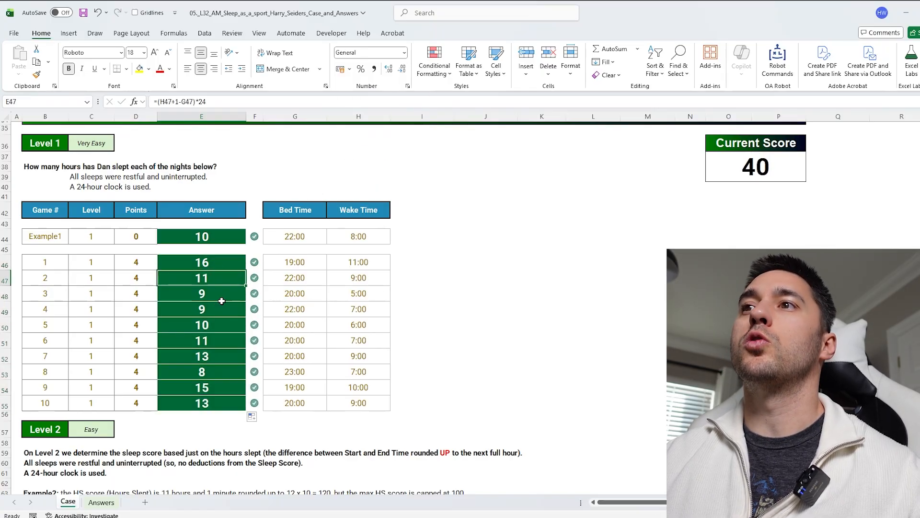
click(210, 263)
click(193, 102)
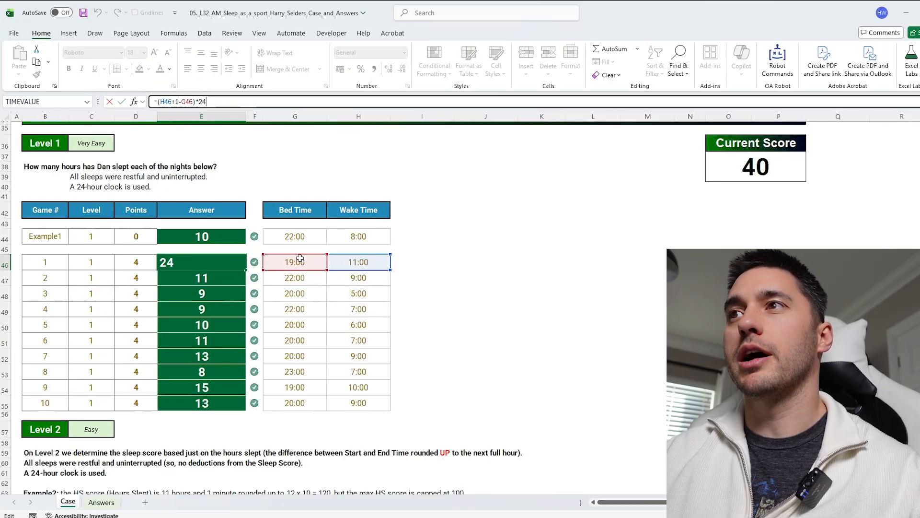
key(Escape)
click(210, 275)
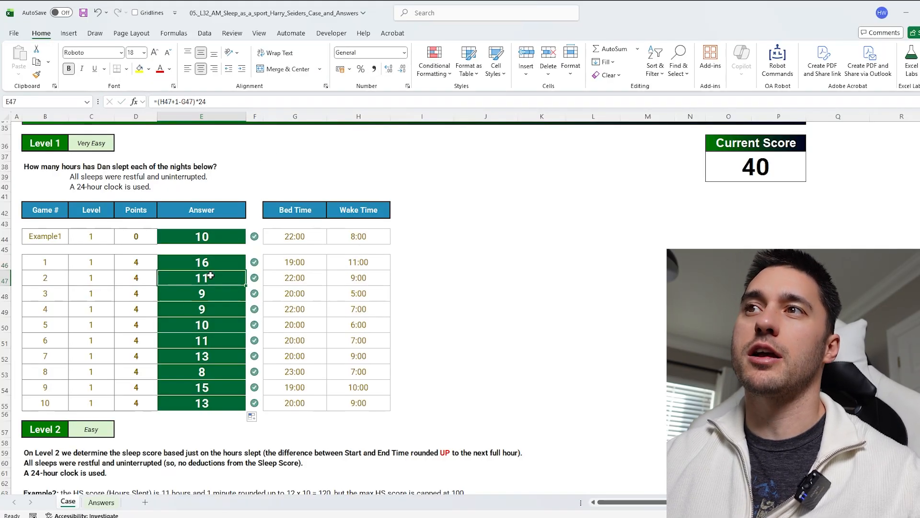
Switch to the crab case workbook and review its Marine Life probabilities, Tide Chart and bonus questions.
click(207, 265)
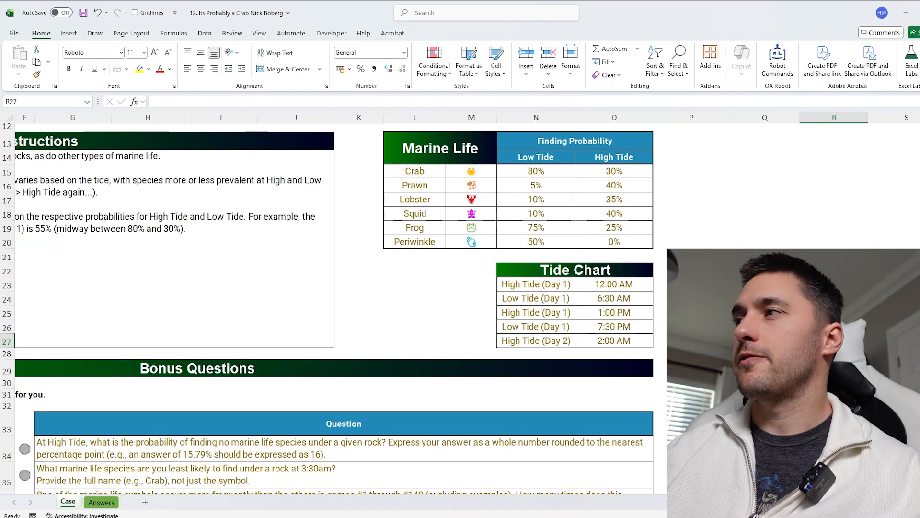
click(834, 284)
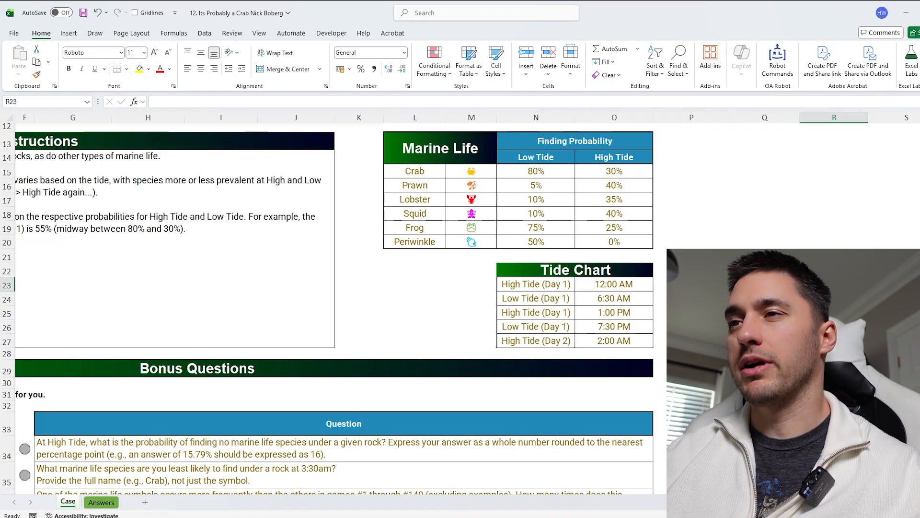
scroll(336, 307, down, 2)
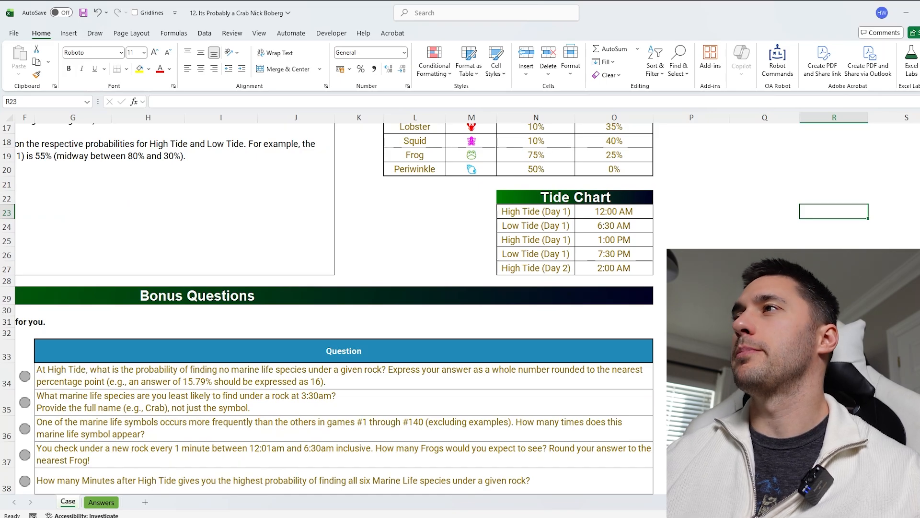
scroll(335, 307, up, 2)
scroll(335, 307, down, 2)
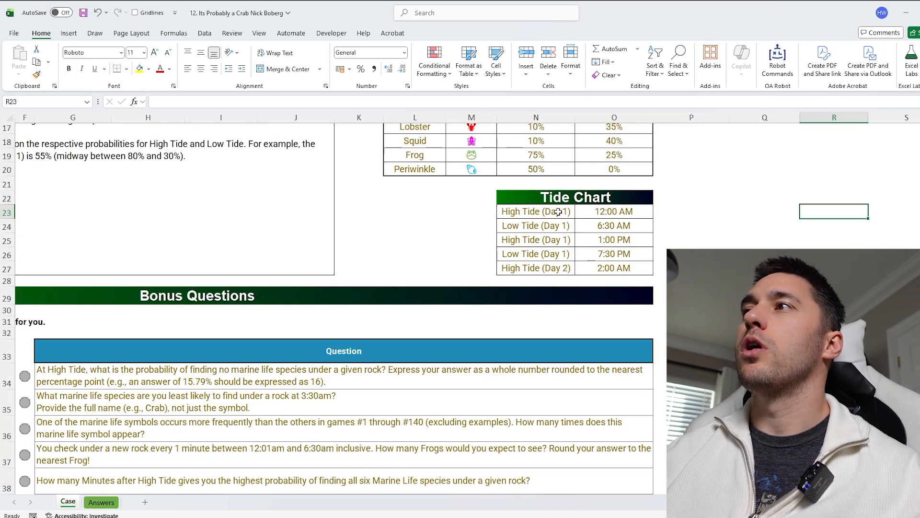
scroll(486, 169, up, 2)
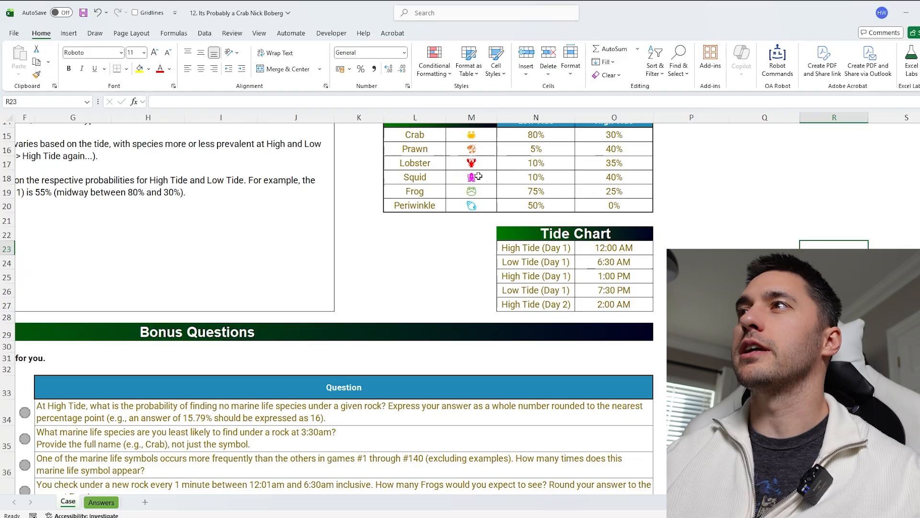
scroll(479, 175, down, 3)
Examine the Day 1 and Day 2 tide times, the Level 2 minutes-until-next-tide instructions and the Level 2 game times.
drag(536, 176, 538, 230)
click(691, 175)
click(765, 189)
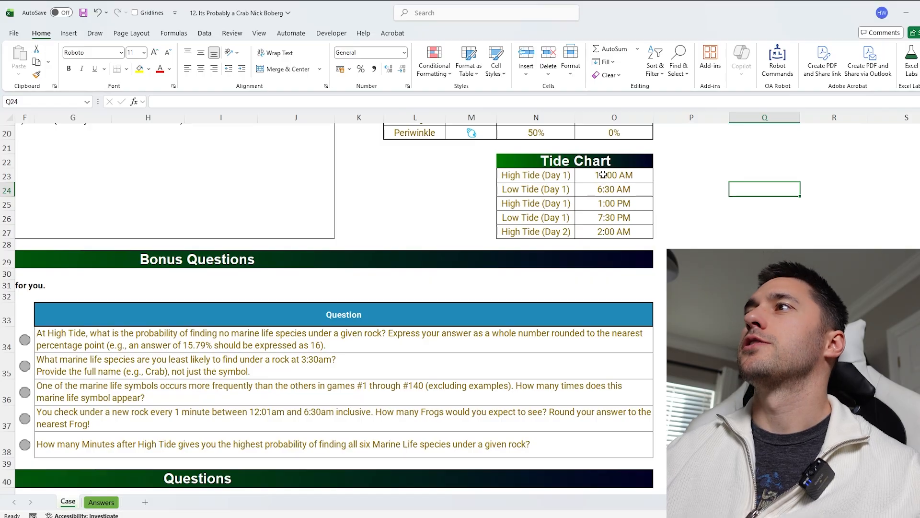
drag(541, 175, 607, 176)
click(621, 175)
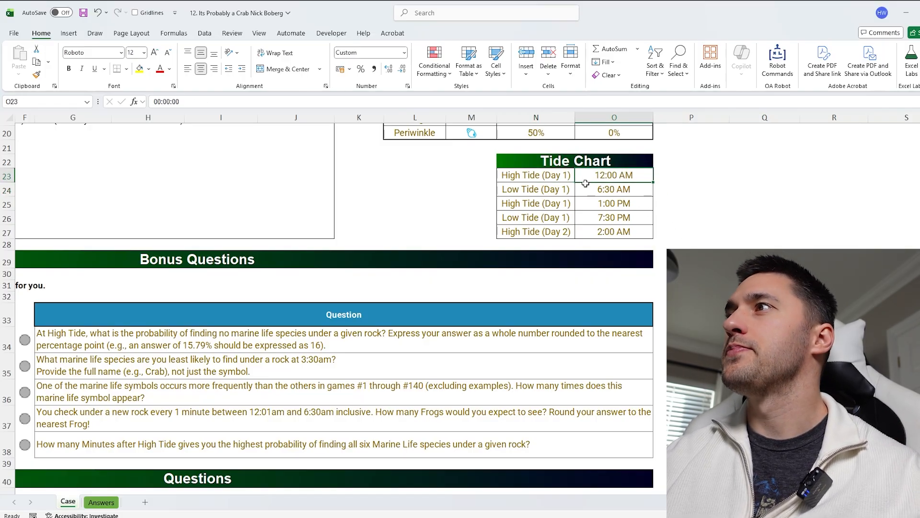
drag(569, 191, 586, 232)
click(570, 217)
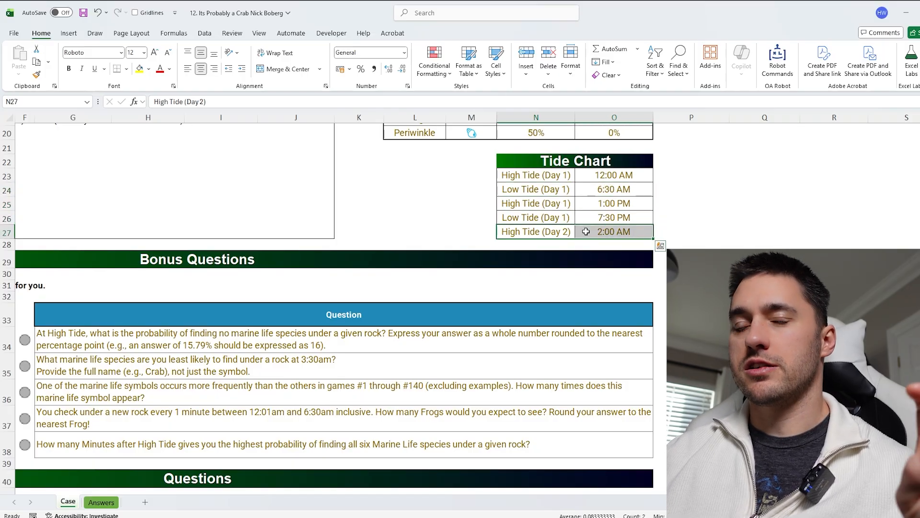
drag(591, 176, 626, 231)
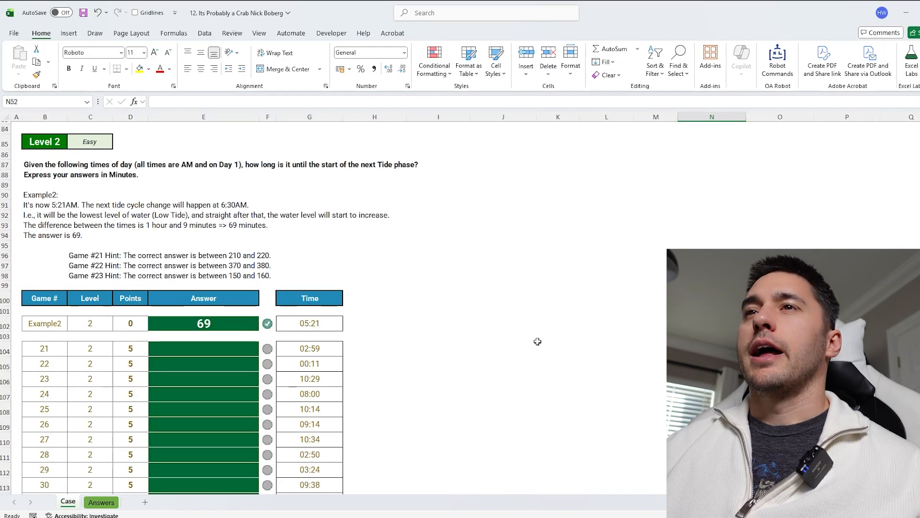
scroll(487, 295, down, 1)
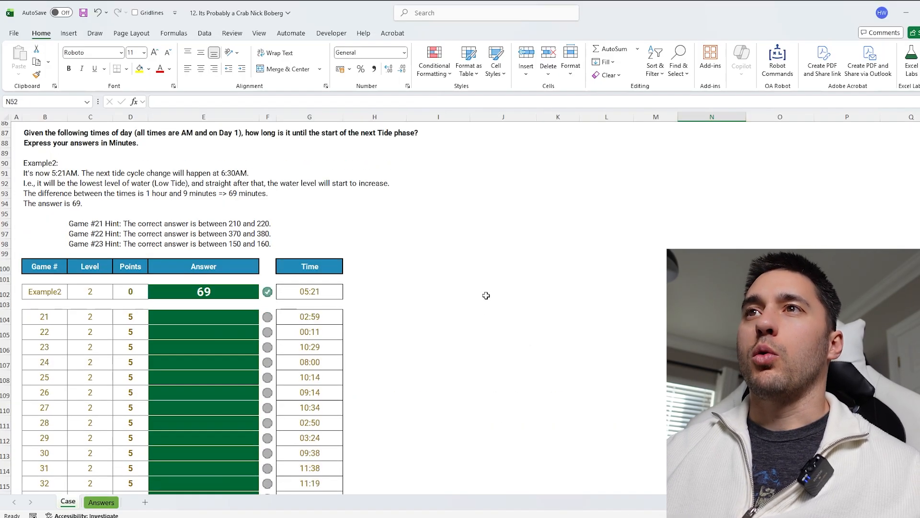
scroll(350, 338, down, 2)
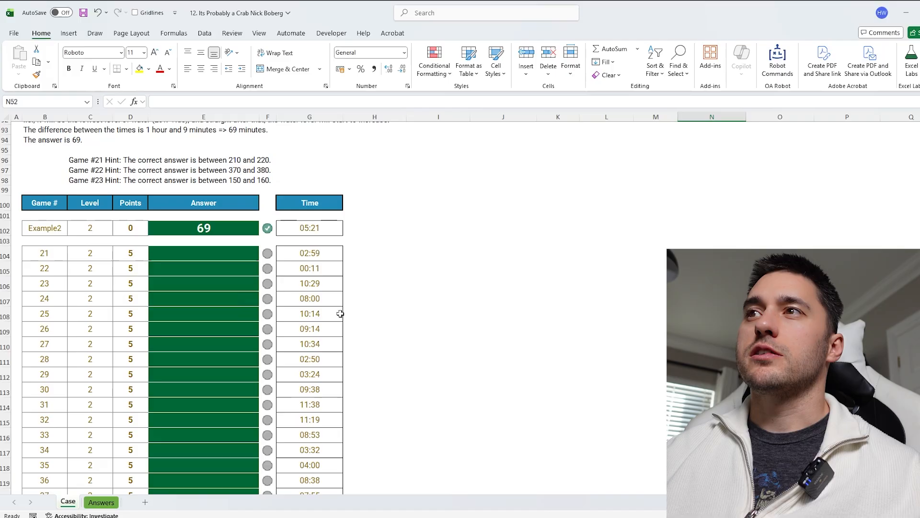
click(301, 251)
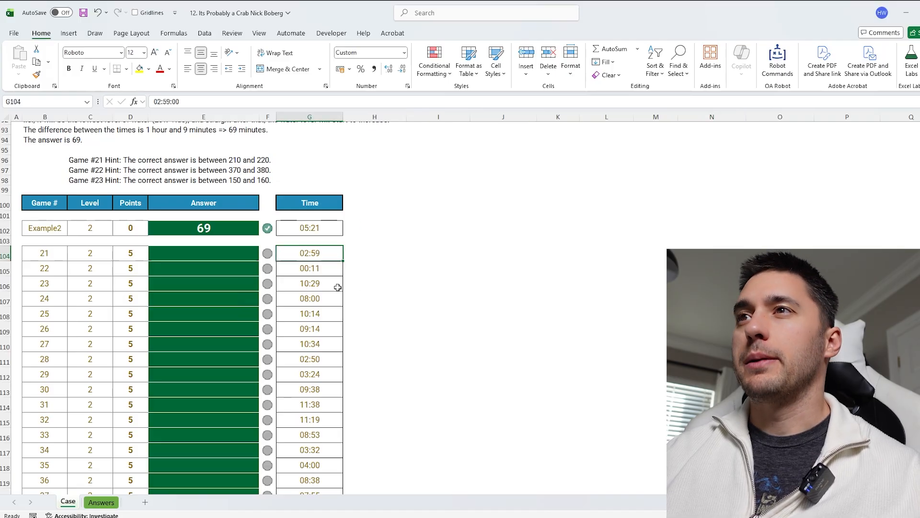
click(242, 255)
Copy the Tide Chart in N22:O27 and paste it beside the Level 2 games, starting at I100.
scroll(370, 360, up, 1)
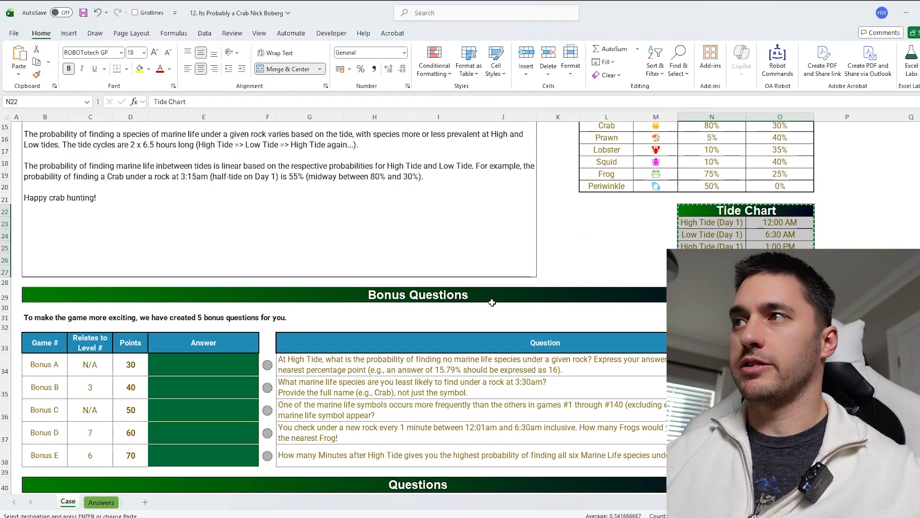
scroll(458, 307, down, 20)
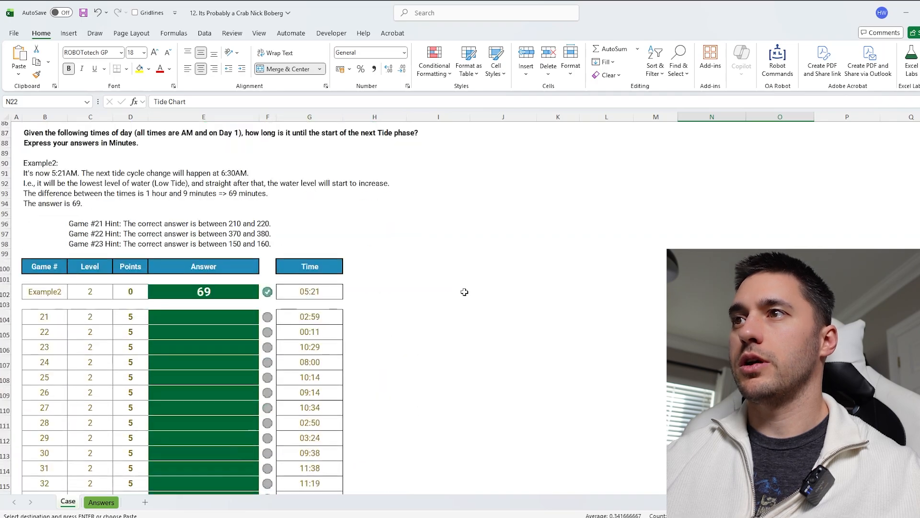
scroll(464, 292, down, 5)
scroll(438, 228, up, 1)
click(438, 140)
key(ctrl+v)
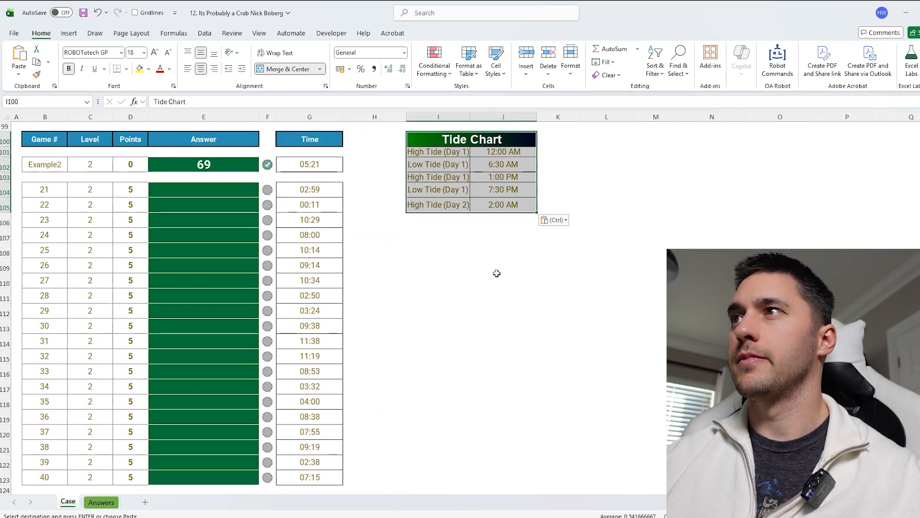
scroll(496, 273, up, 1)
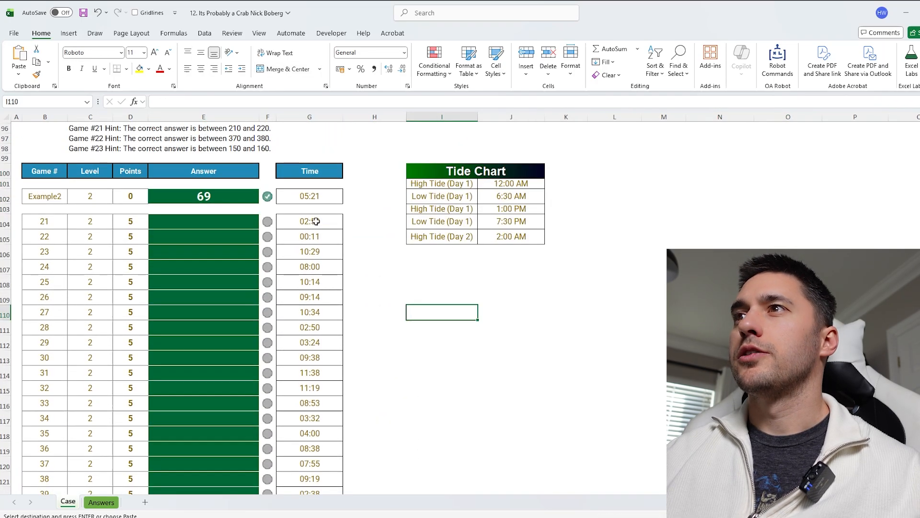
Compare the game 21 time in G104 with the copied Tide Chart times to identify the next tide phase.
click(314, 221)
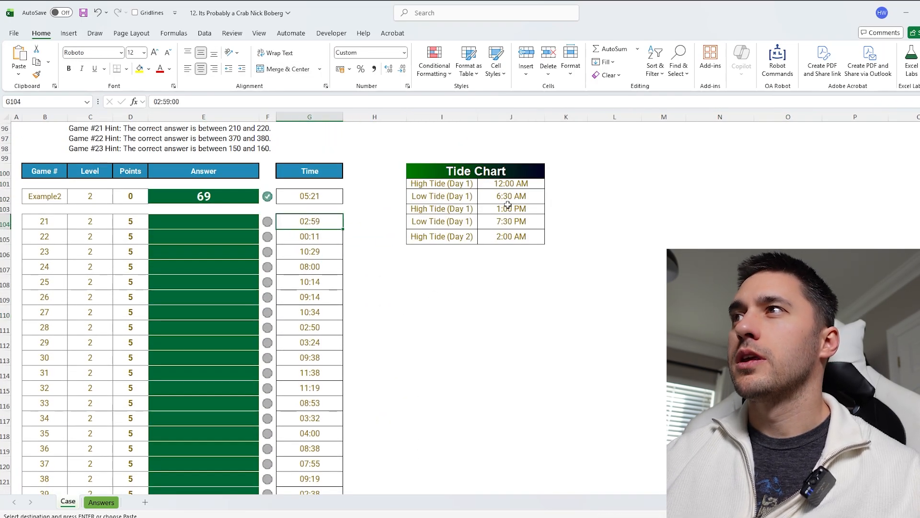
click(503, 184)
click(523, 197)
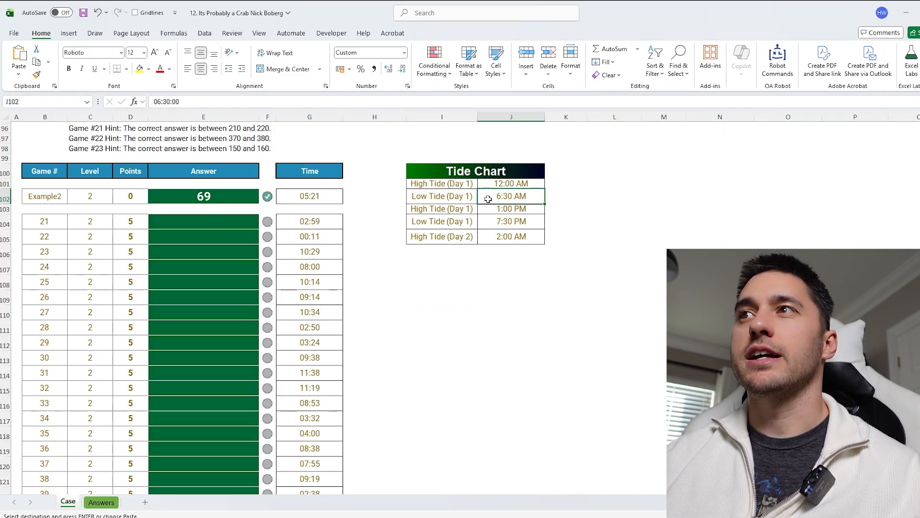
click(249, 221)
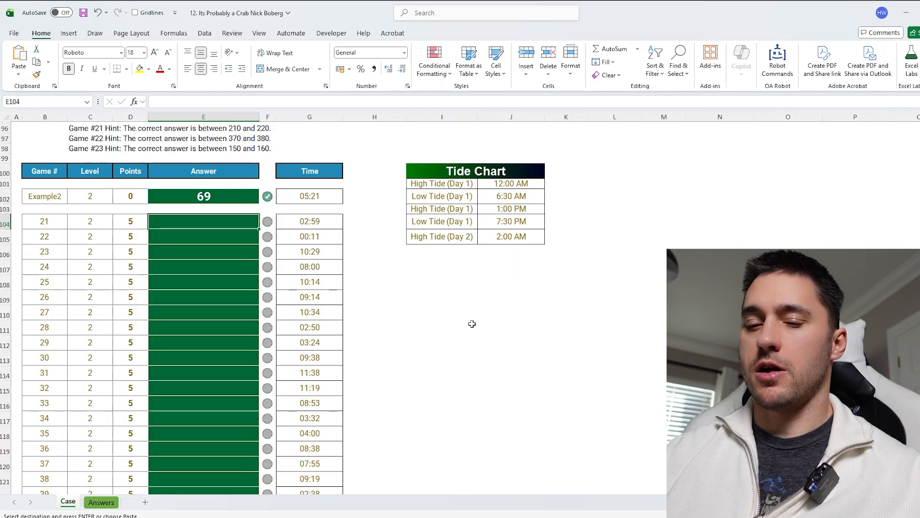
text(=)
key(Escape)
click(316, 223)
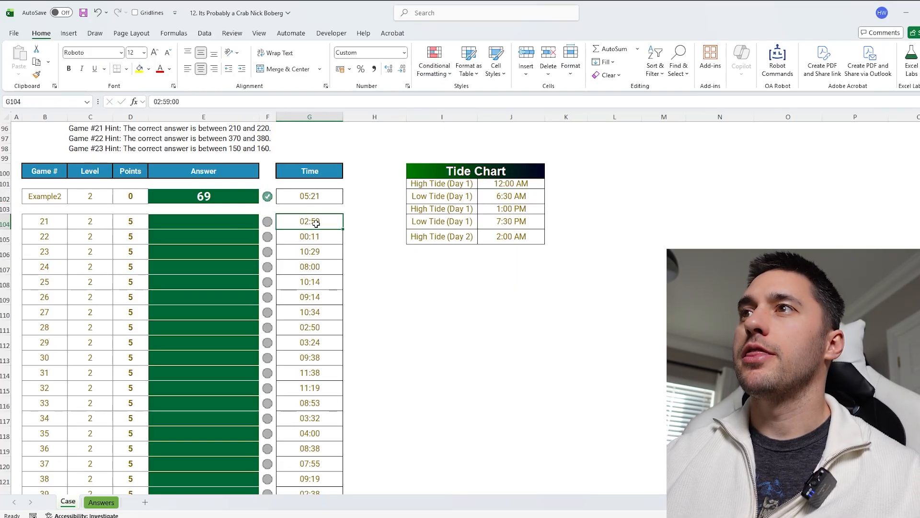
drag(508, 184, 509, 234)
drag(331, 221, 378, 218)
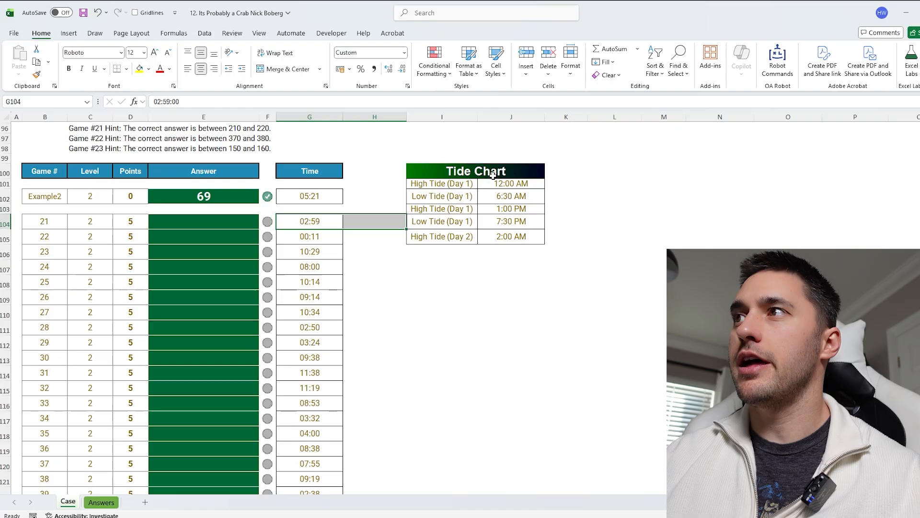
Format the Tide Chart times in J101:J105 as General to inspect their serial numbers, and undo the formatting.
drag(501, 183, 509, 237)
click(405, 52)
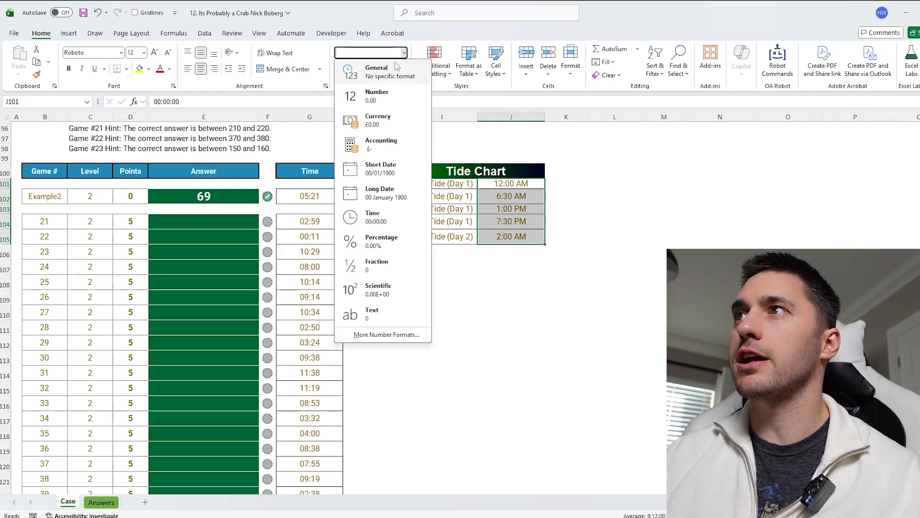
click(377, 68)
drag(313, 221, 331, 343)
key(ctrl+z)
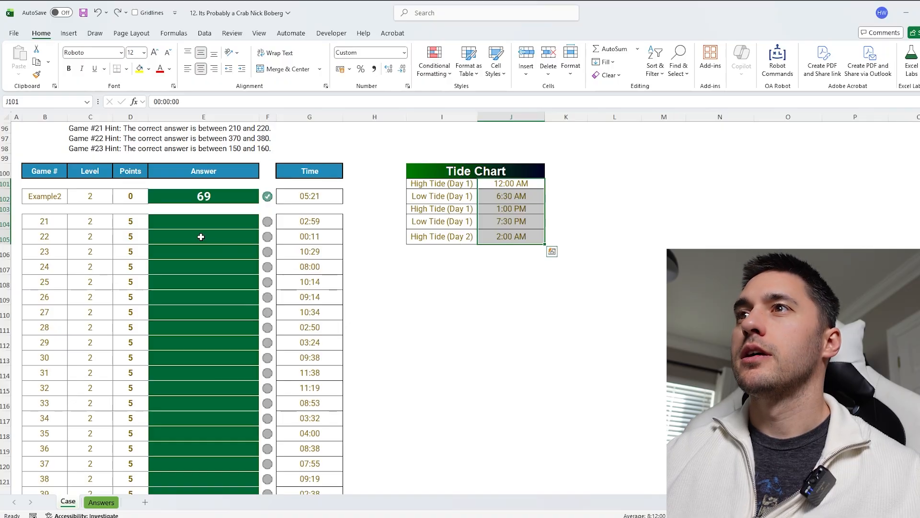
Enter =XLOOKUP(G104,$J$101:$J$105,$J$101:$J$105,,1) in E104 to return the next tide time for game 21.
click(203, 222)
text(=x)
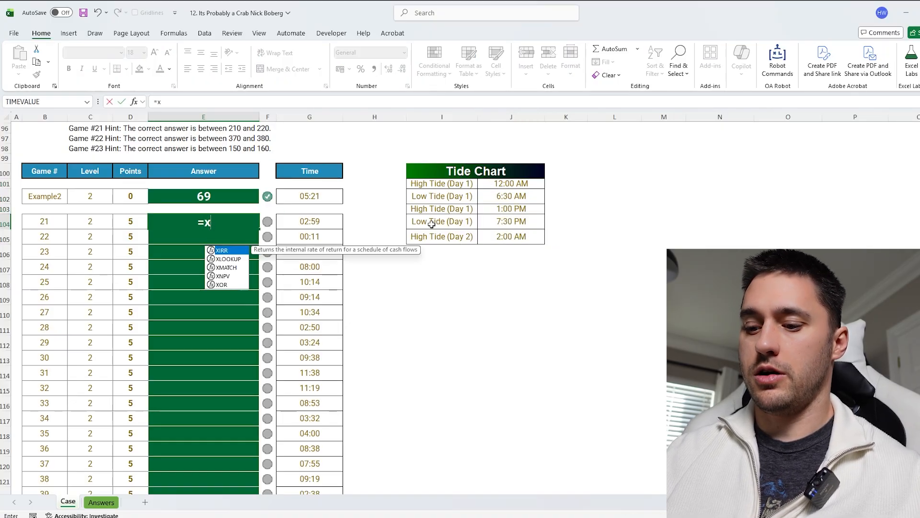
text(l)
key(Tab)
click(319, 219)
text(,)
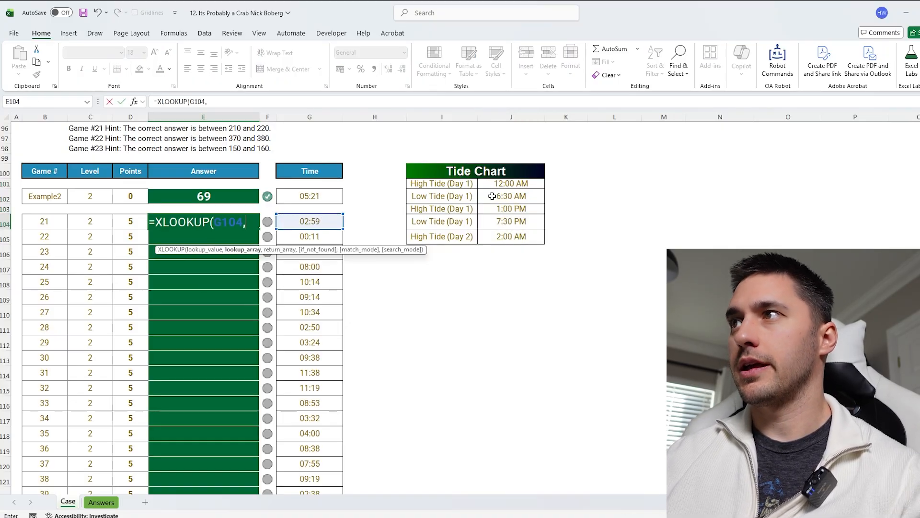
drag(500, 185, 502, 230)
key(F4)
text(,)
drag(522, 184, 526, 232)
key(F4)
text(,,1))
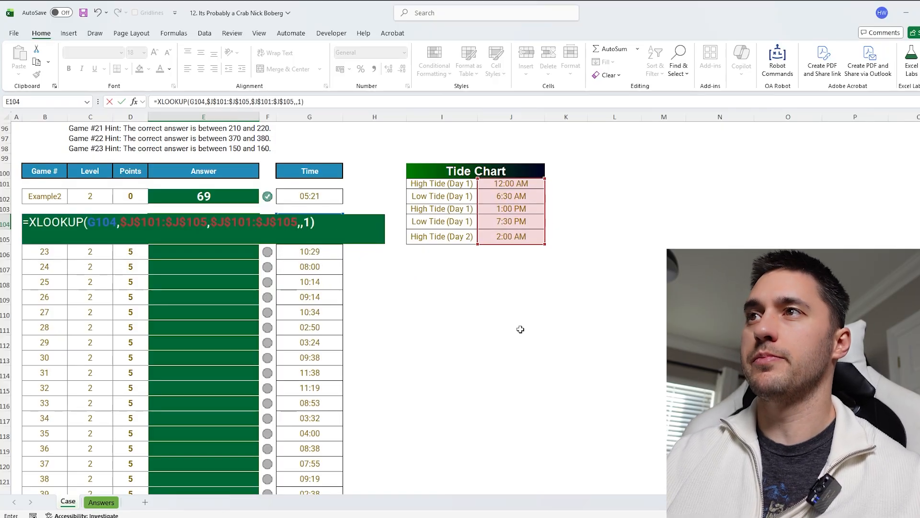
key(Return)
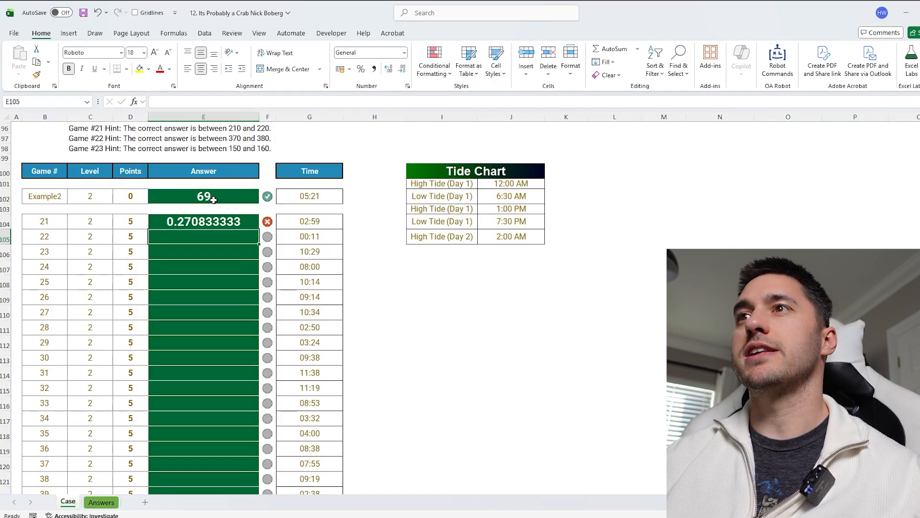
Format G104 as General to compare its serial number with the E104 lookup result, and undo the formatting.
click(241, 223)
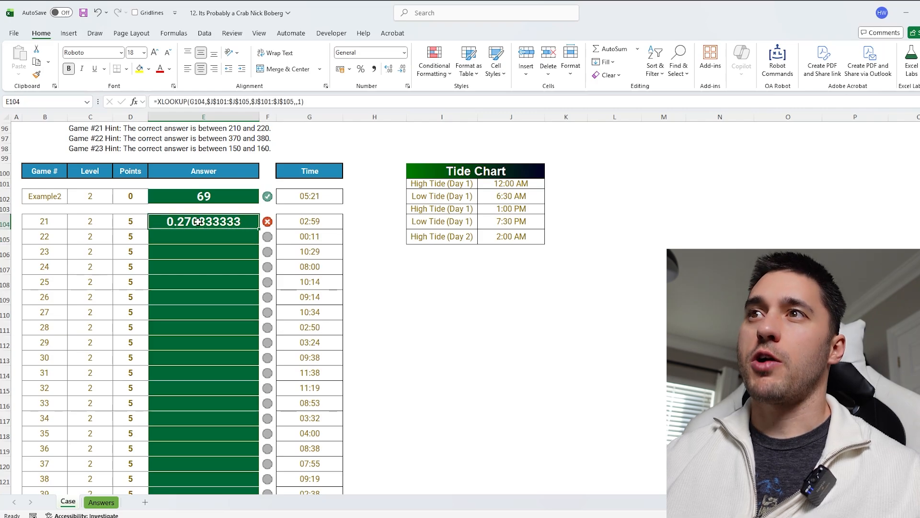
click(283, 221)
click(404, 52)
click(393, 74)
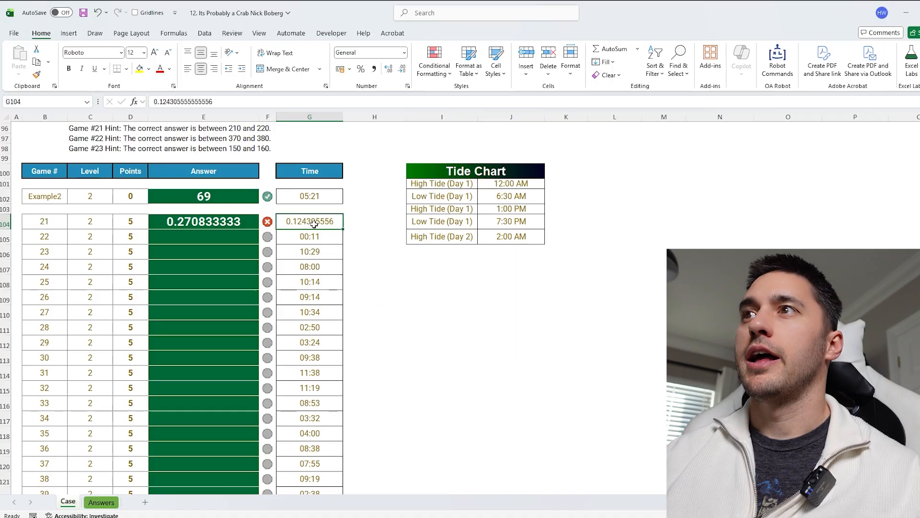
click(204, 221)
click(301, 219)
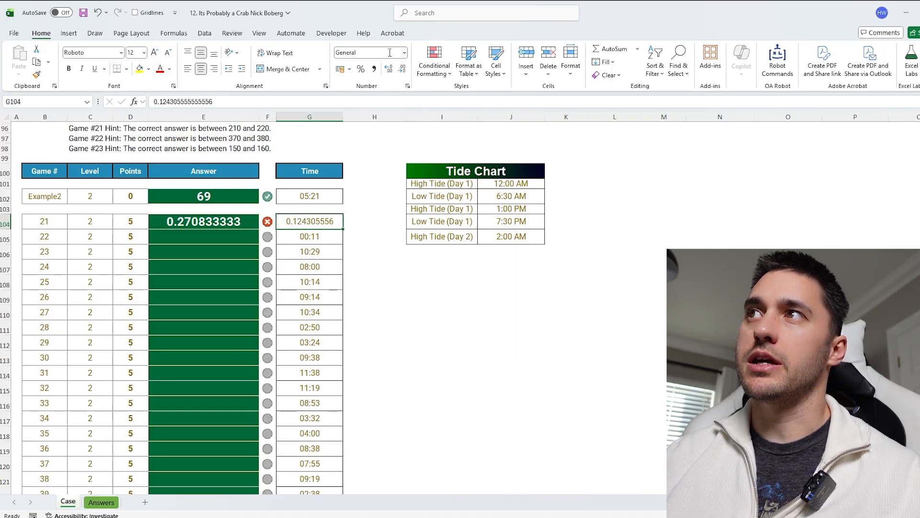
key(ctrl+z)
Append -G104 to the E104 XLOOKUP formula to subtract the current time, and format E104 as General.
click(211, 218)
click(332, 102)
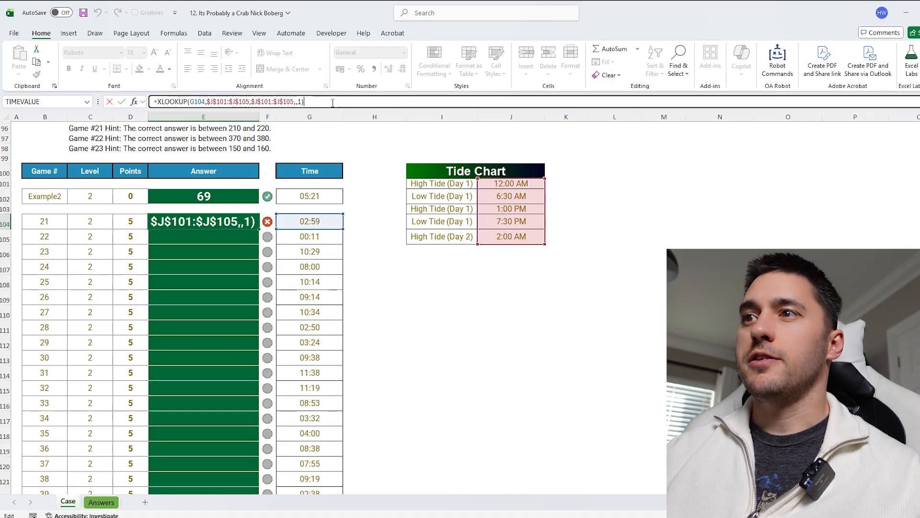
text(-)
click(304, 220)
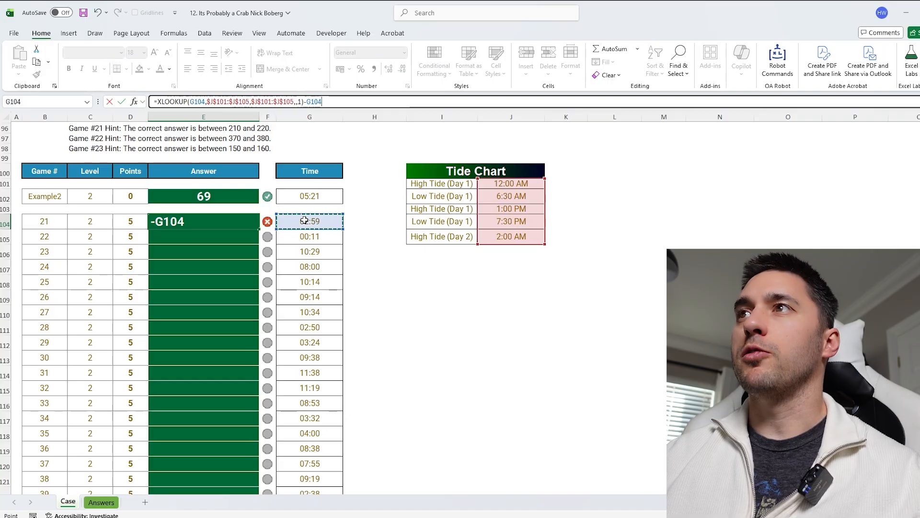
key(Return)
click(199, 216)
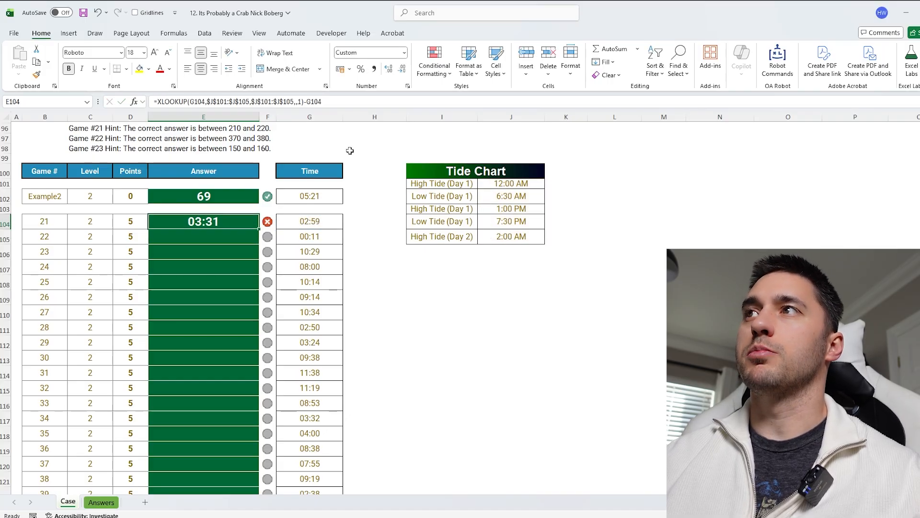
click(404, 52)
click(378, 71)
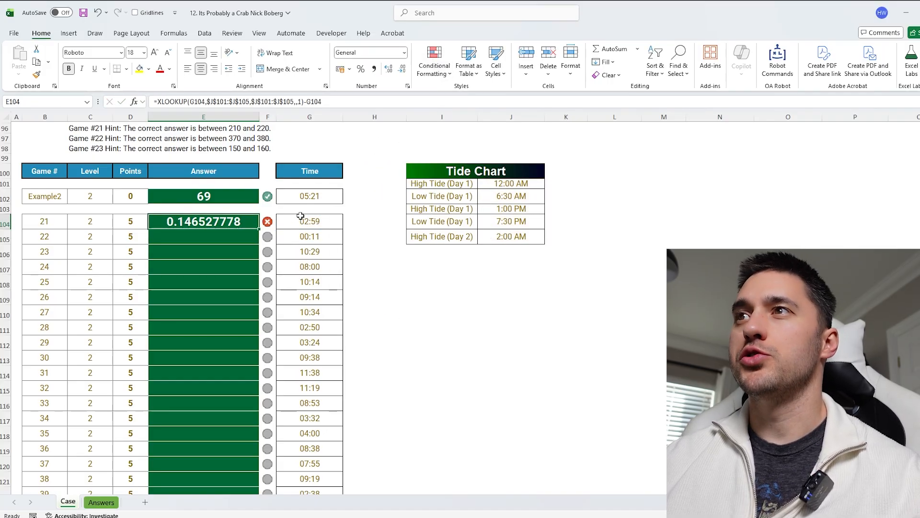
Wrap the E104 lookup-minus-G104 expression in parentheses and multiply it by 24*60 to convert the difference to minutes.
click(347, 102)
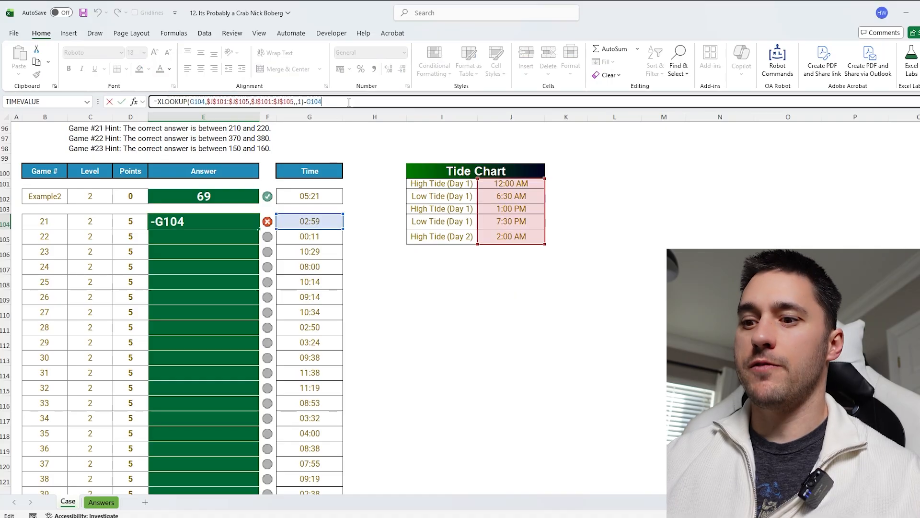
click(159, 103)
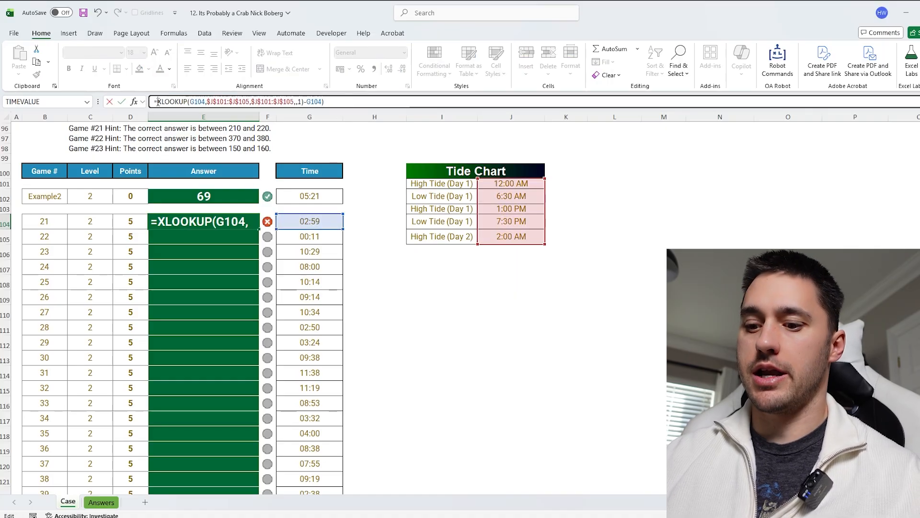
text(()
text(*)
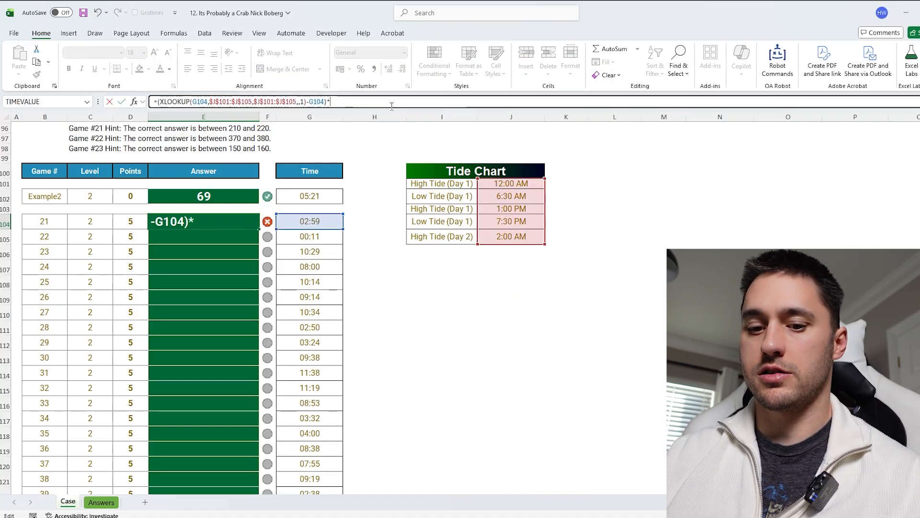
text(24*60)
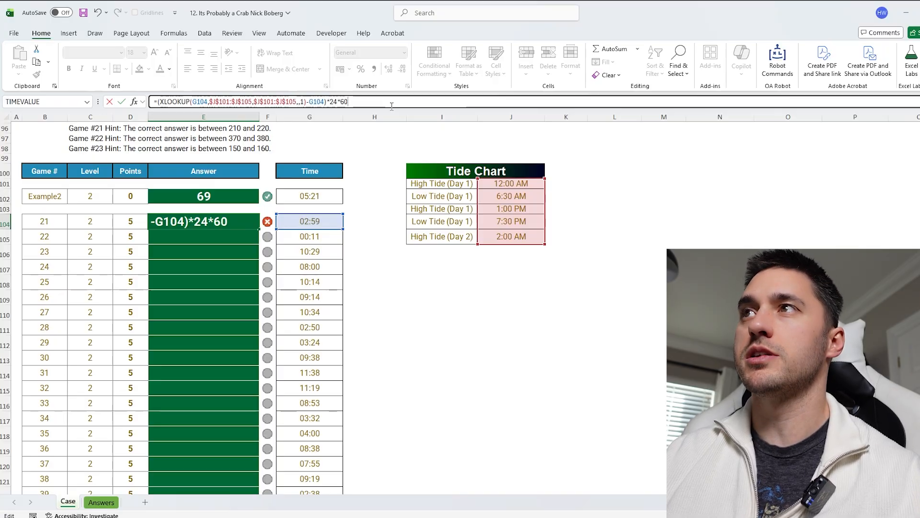
key(Return)
Format E104 as General and fill its formula down the Answer column for the remaining Level 2 games.
click(242, 218)
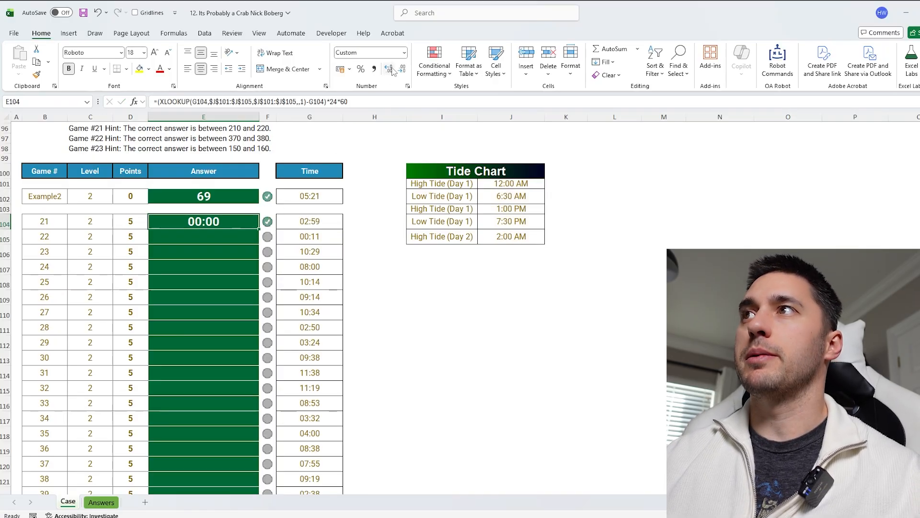
click(405, 52)
click(378, 70)
double_click(261, 228)
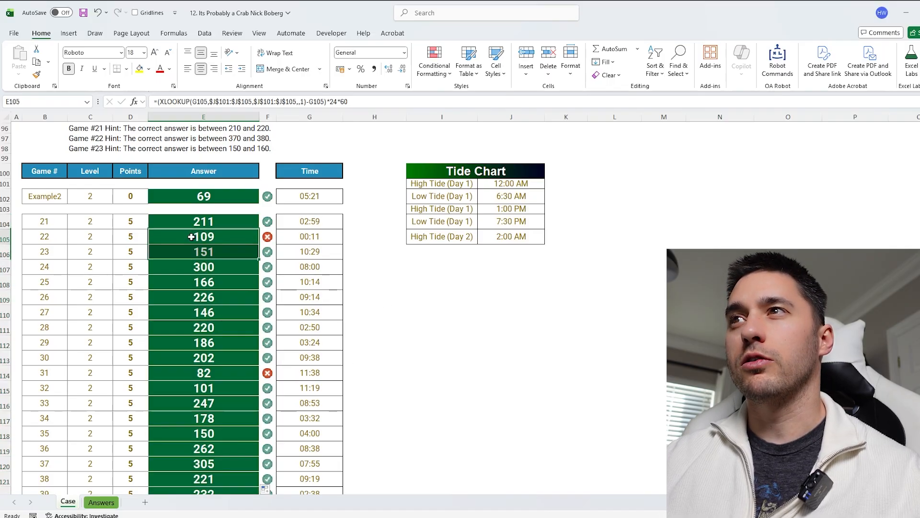
Check the answers and times of games 22 and 31 against the Tide Chart, examining the stored Day 2 high tide time.
click(292, 238)
drag(296, 373, 195, 370)
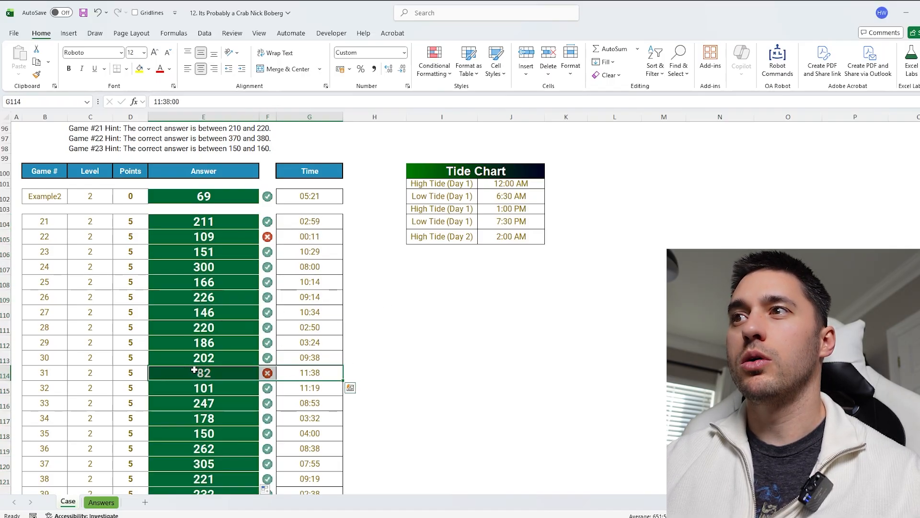
click(238, 242)
click(512, 274)
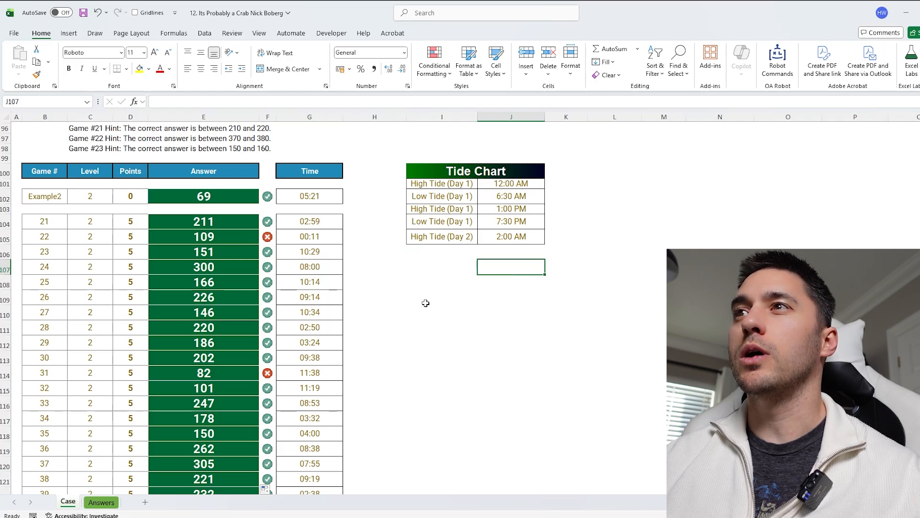
click(511, 237)
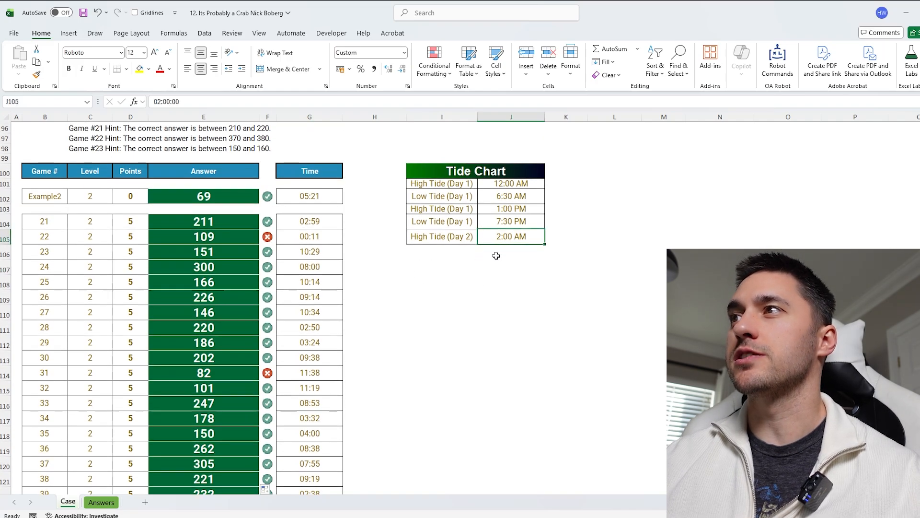
click(514, 220)
click(459, 236)
click(512, 234)
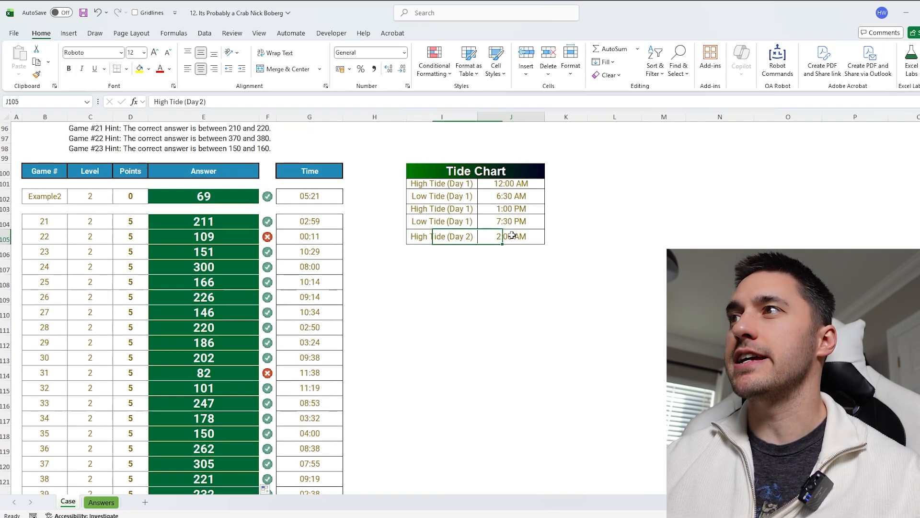
click(167, 102)
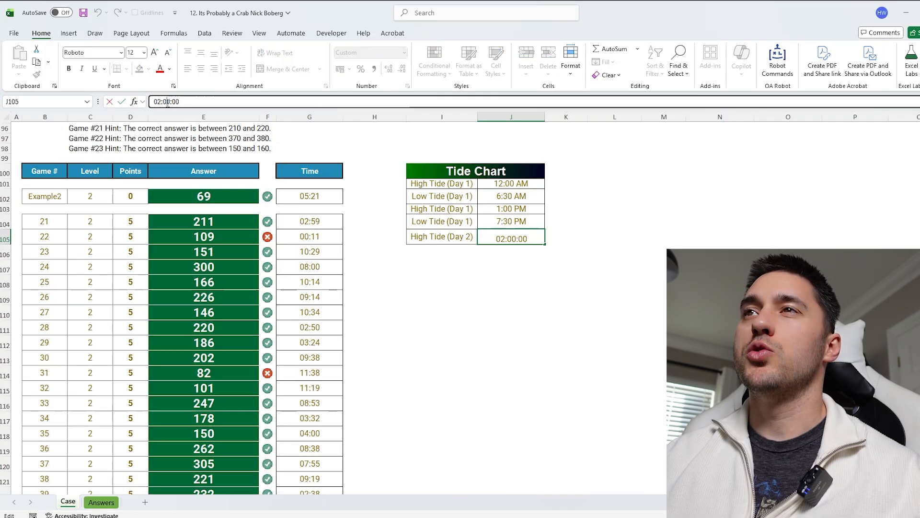
key(Escape)
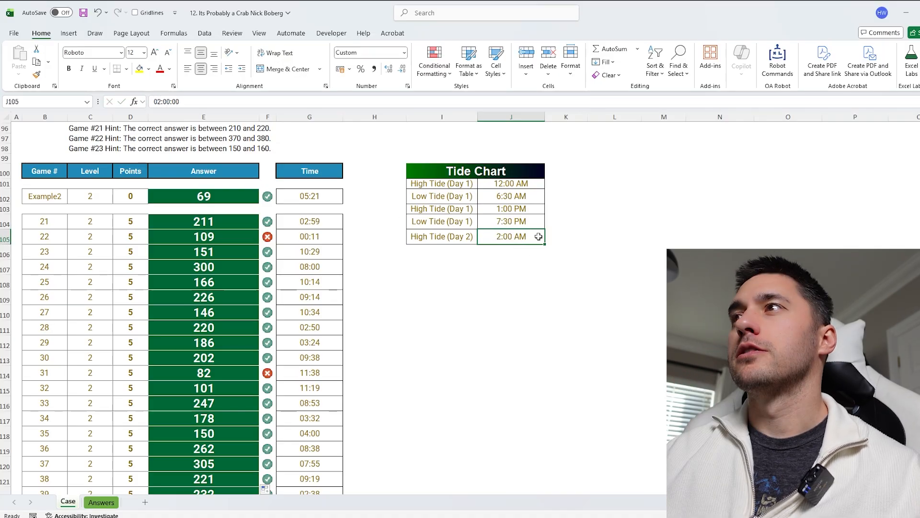
drag(309, 234, 225, 235)
click(314, 237)
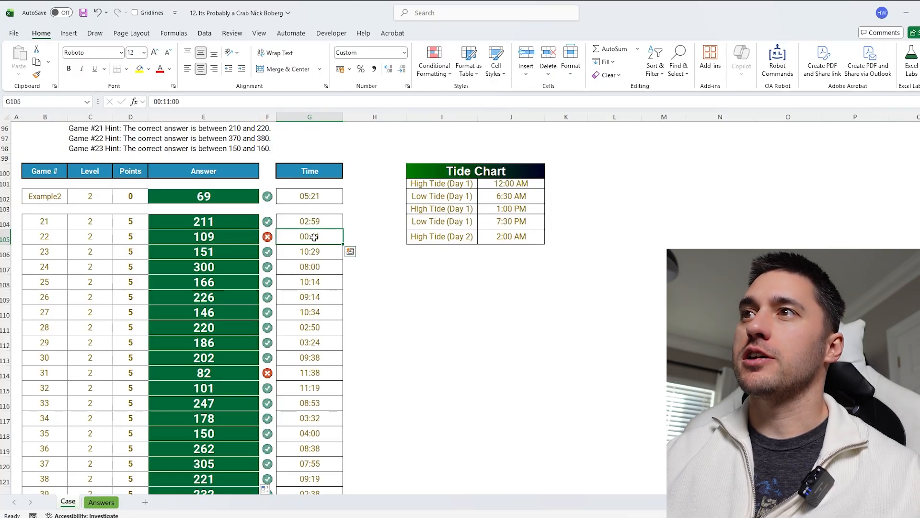
click(515, 185)
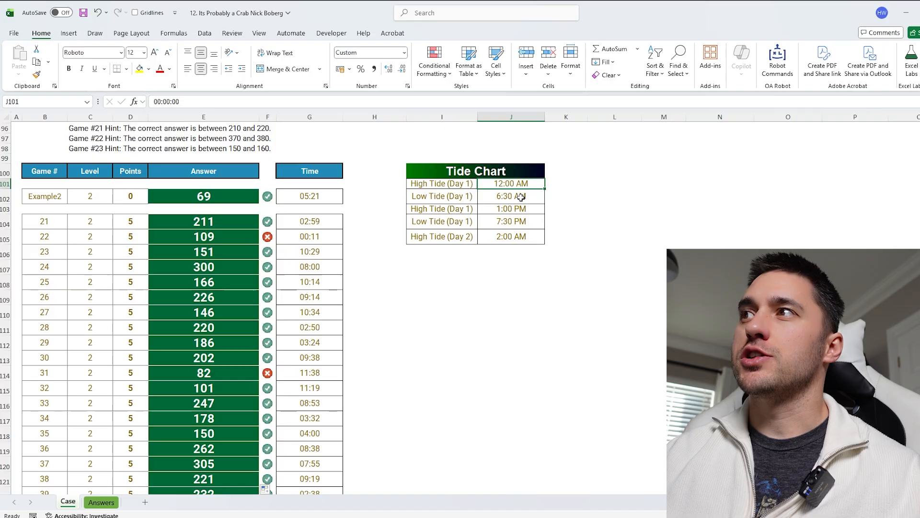
drag(505, 197, 456, 195)
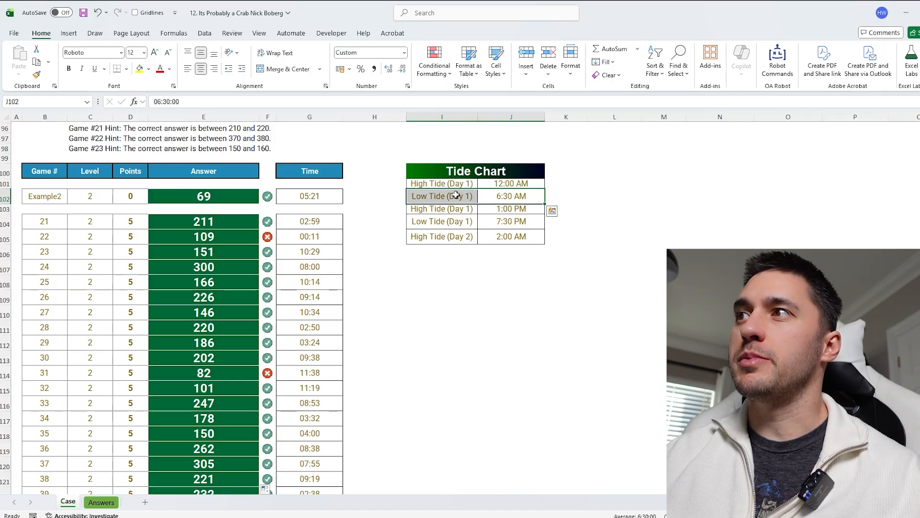
drag(507, 237, 458, 237)
click(509, 236)
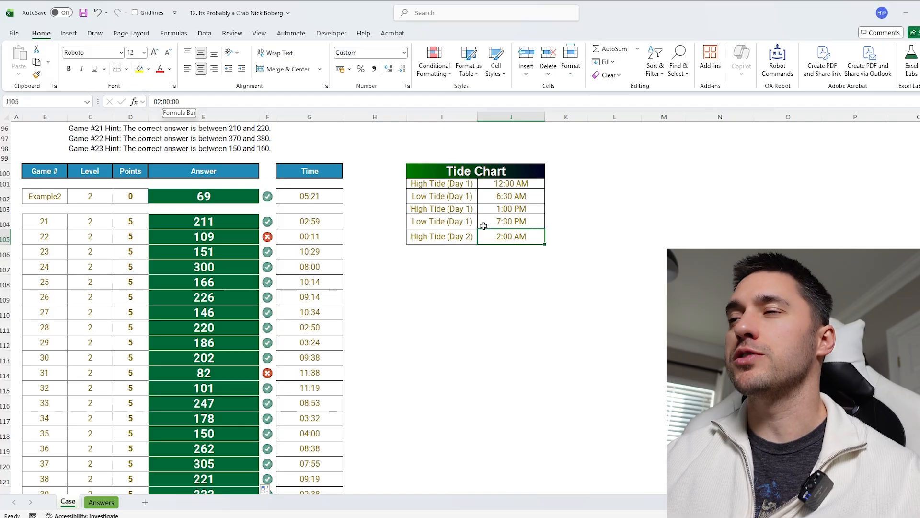
shift+click(510, 183)
Try to add one day to the Day 2 high tide in J105 with the formula =02:00:00+1.
click(512, 238)
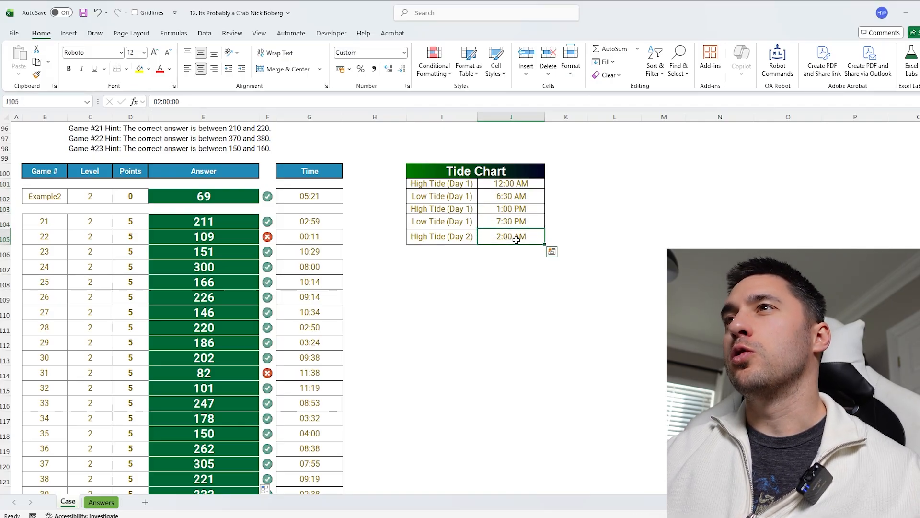
click(228, 103)
text(+1)
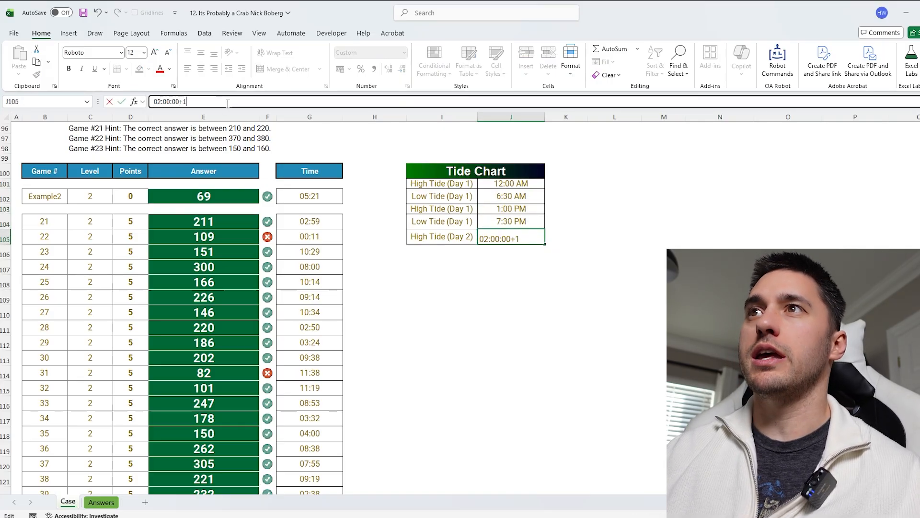
click(156, 102)
text(=)
key(Return)
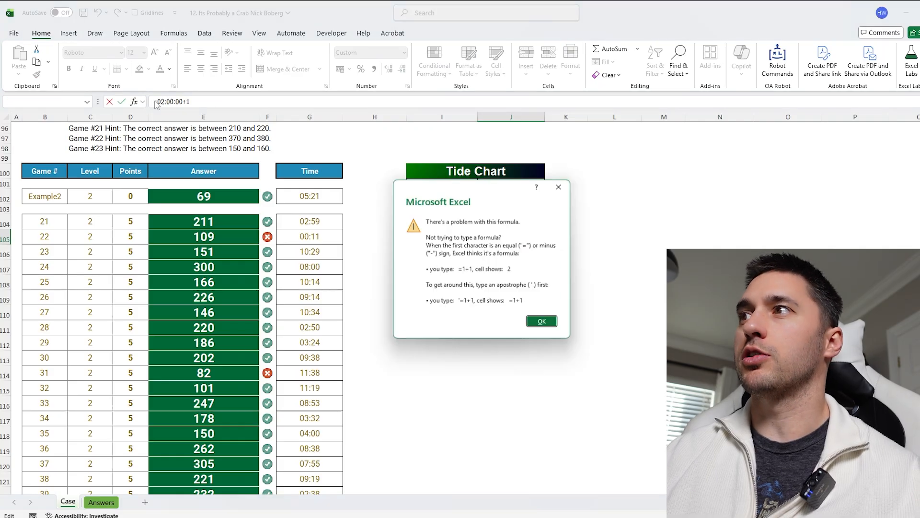
click(545, 325)
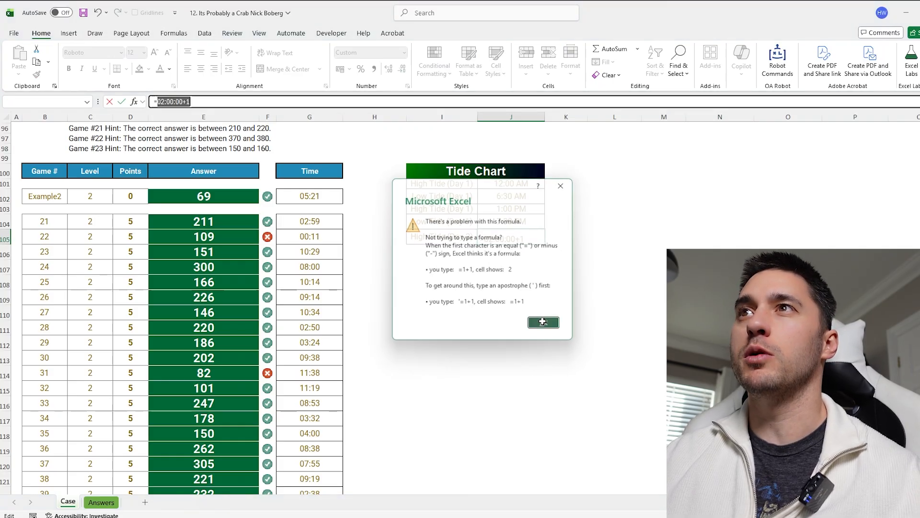
key(Escape)
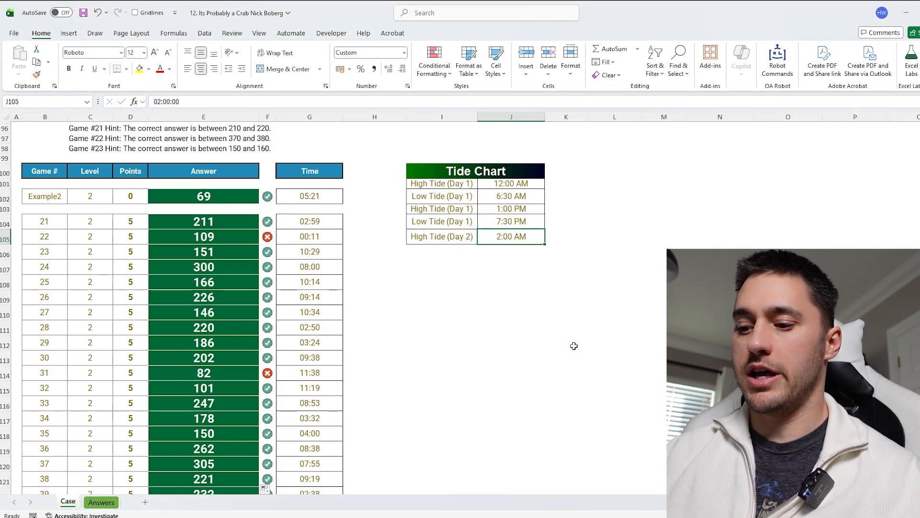
Enter =TIME(2,0,0)+1 in J105 to place the 2:00 AM high tide on the second day.
text(=tim)
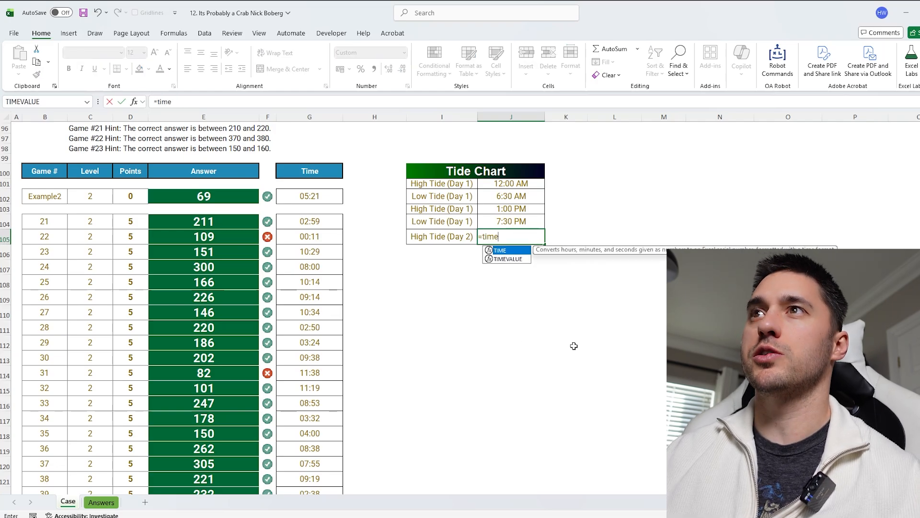
text(e)
key(Tab)
text(2,)
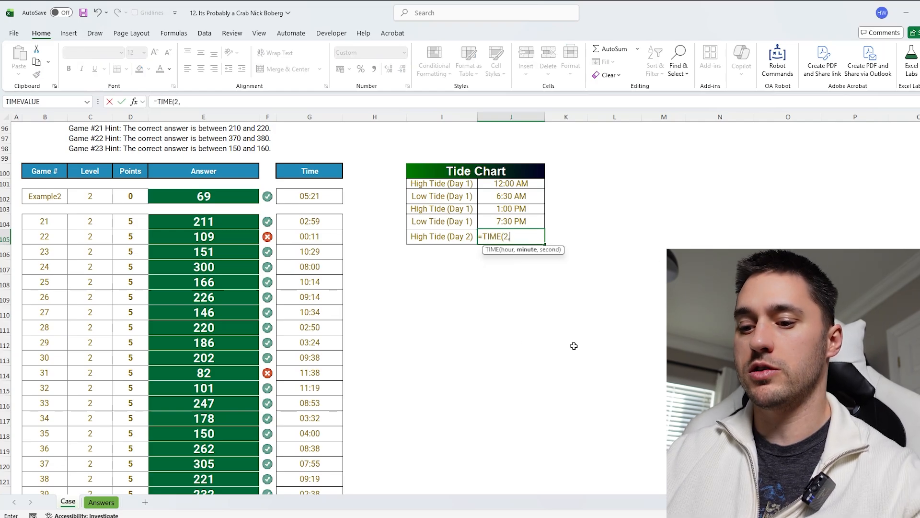
text(0,0)
text()+1)
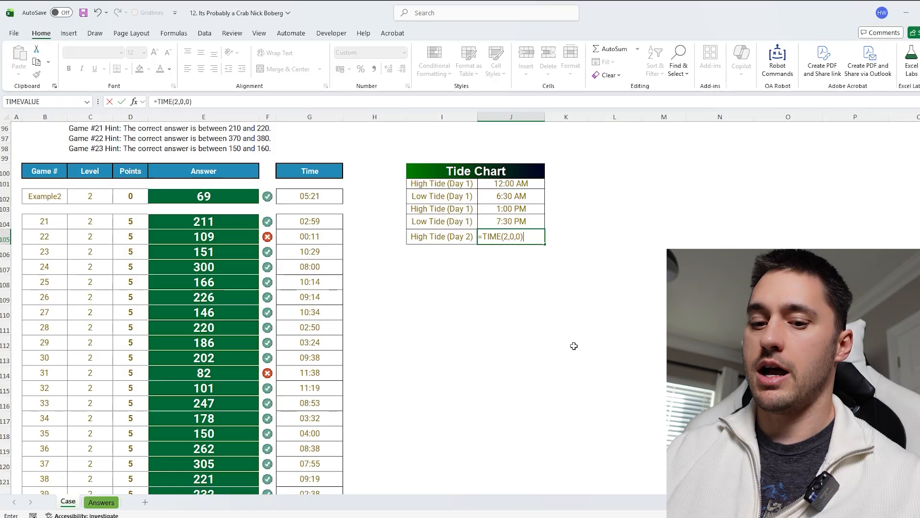
key(Return)
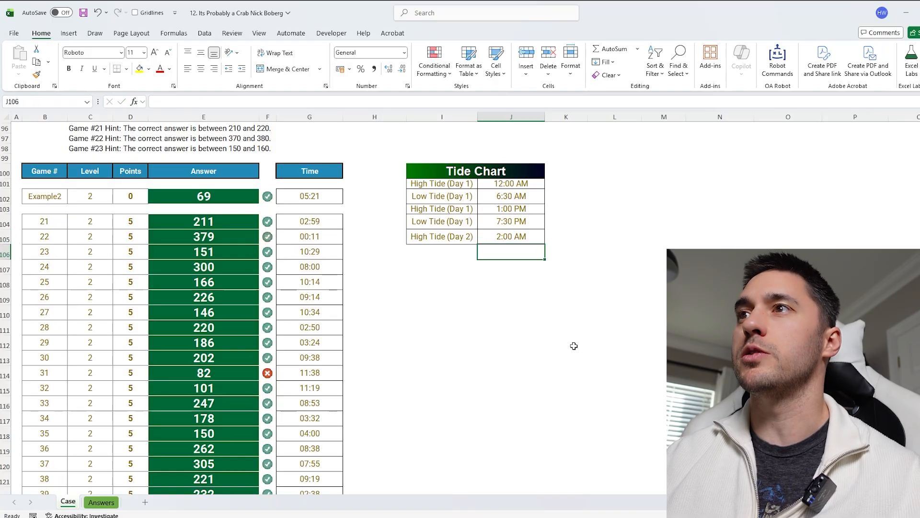
Review the answers for games 22 and 31 and the Tide Chart times the lookup uses.
click(240, 243)
click(284, 237)
drag(284, 237, 245, 241)
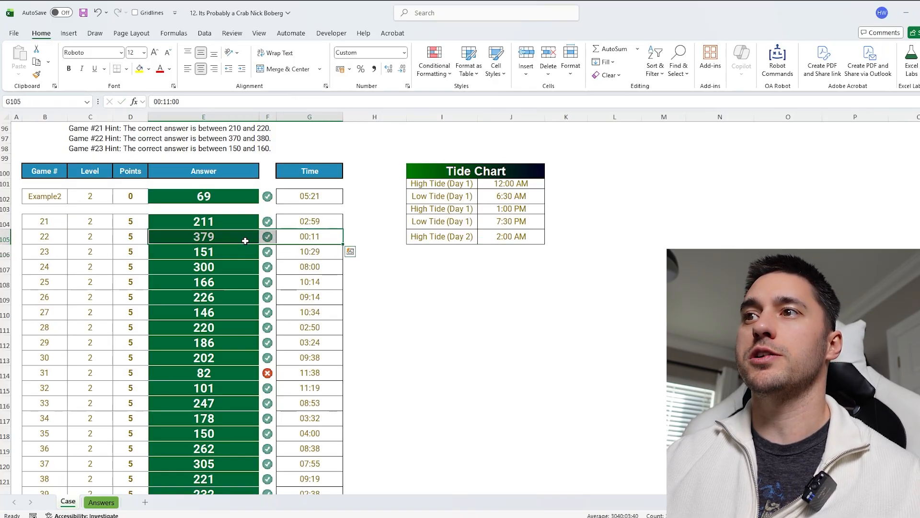
drag(313, 374, 212, 374)
click(212, 374)
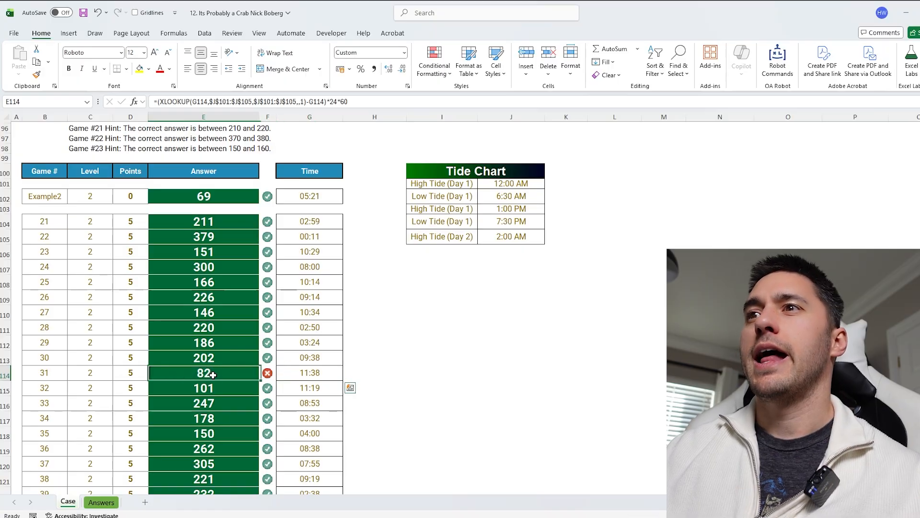
click(295, 371)
click(243, 373)
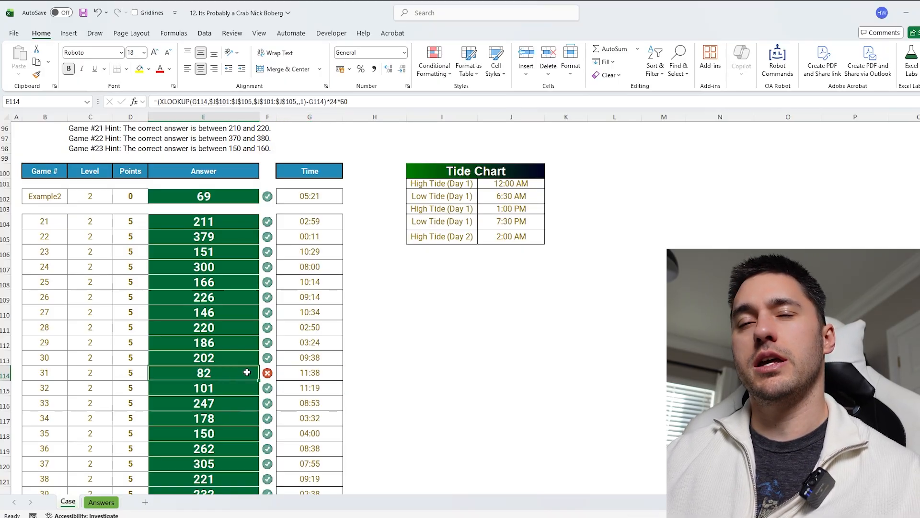
scroll(259, 373, down, 1)
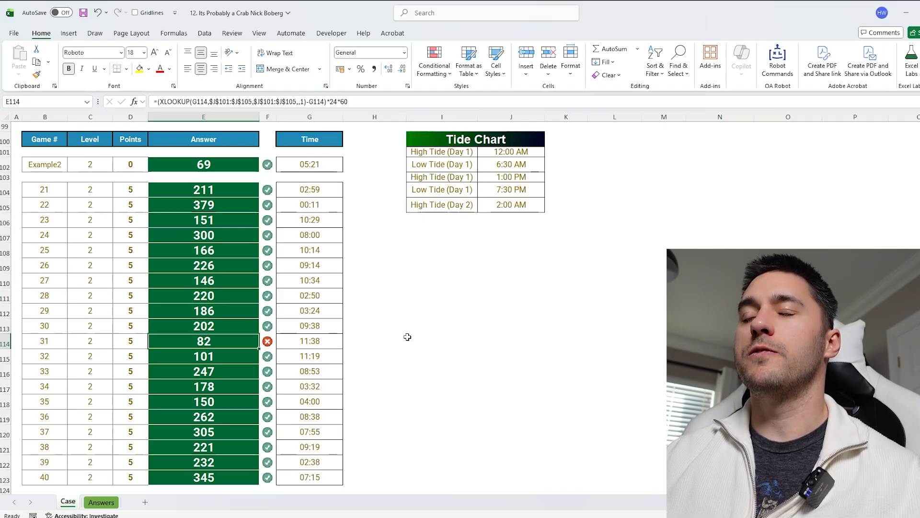
drag(503, 150, 502, 205)
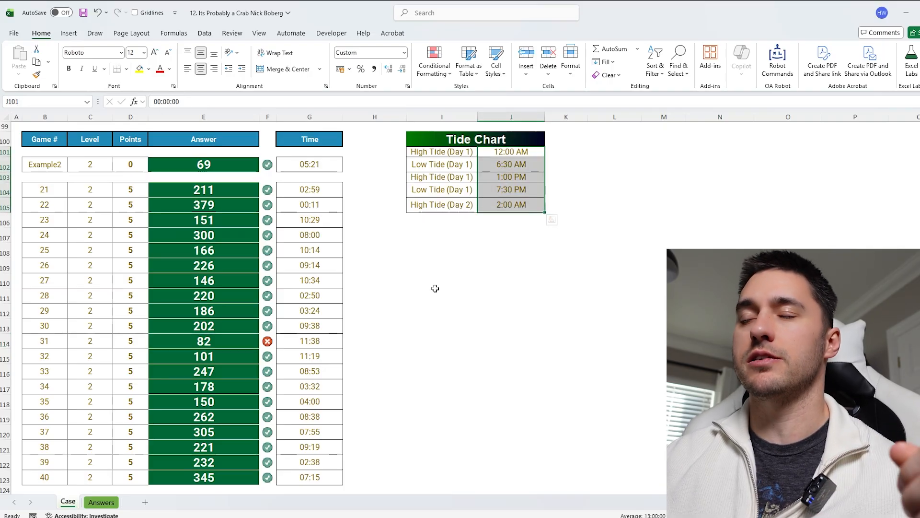
Increase the decimal places of game 31's answer in E114 and widen column E to show the full number.
click(222, 340)
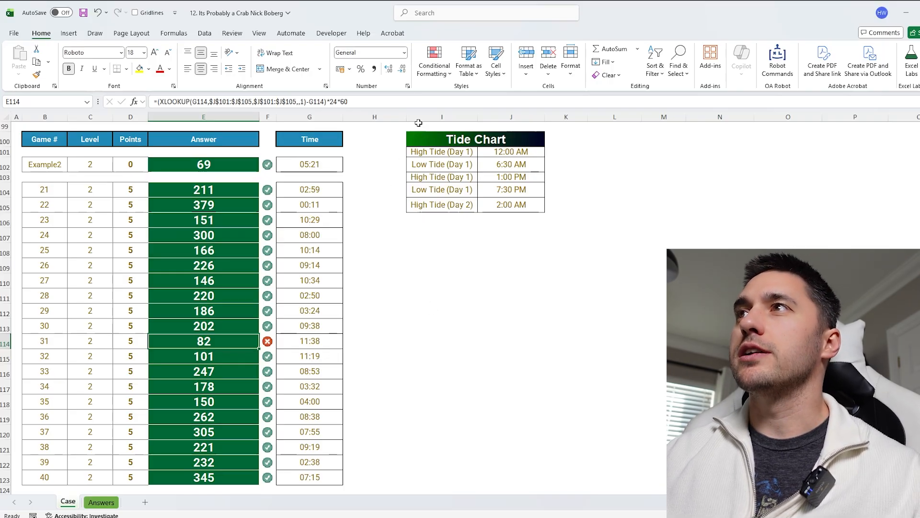
click(389, 69)
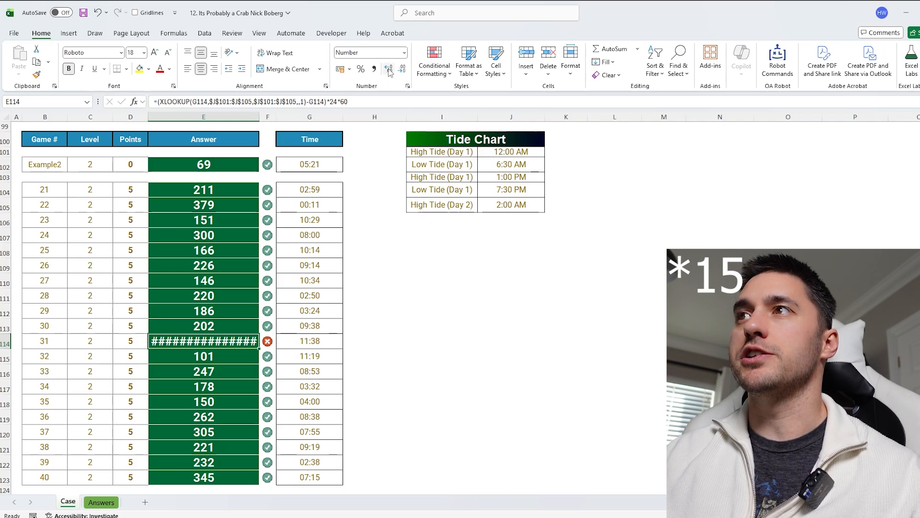
drag(259, 117, 385, 125)
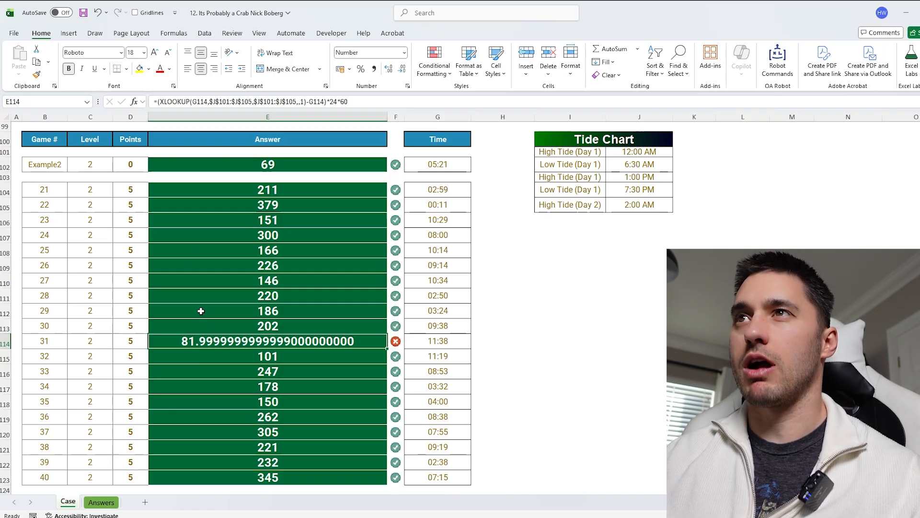
Wrap the XLOOKUP minutes formula for game 31 in E114 in ROUND with 0 decimal digits.
click(156, 101)
text(ro)
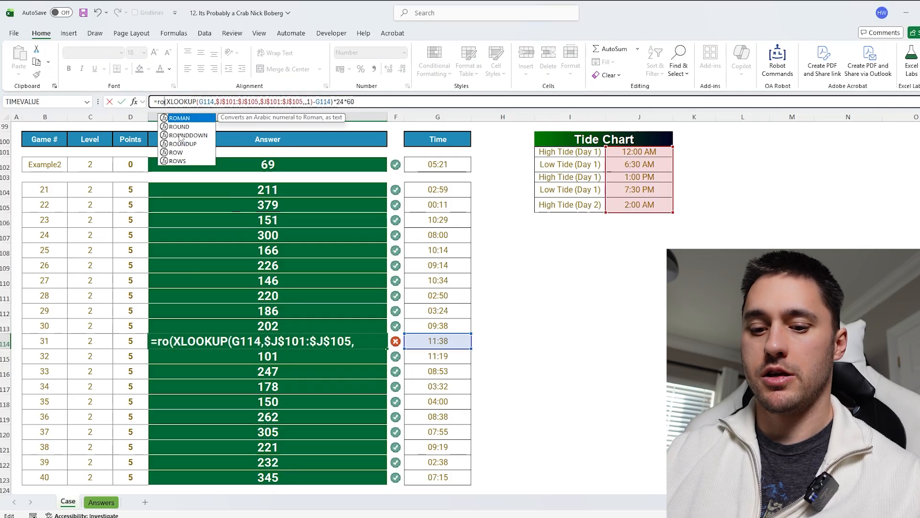
text(und()
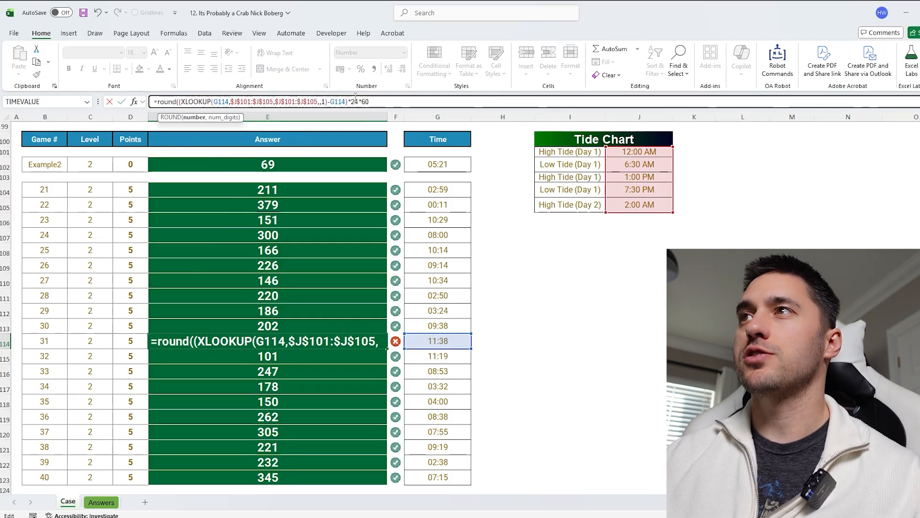
click(408, 100)
text(,0)
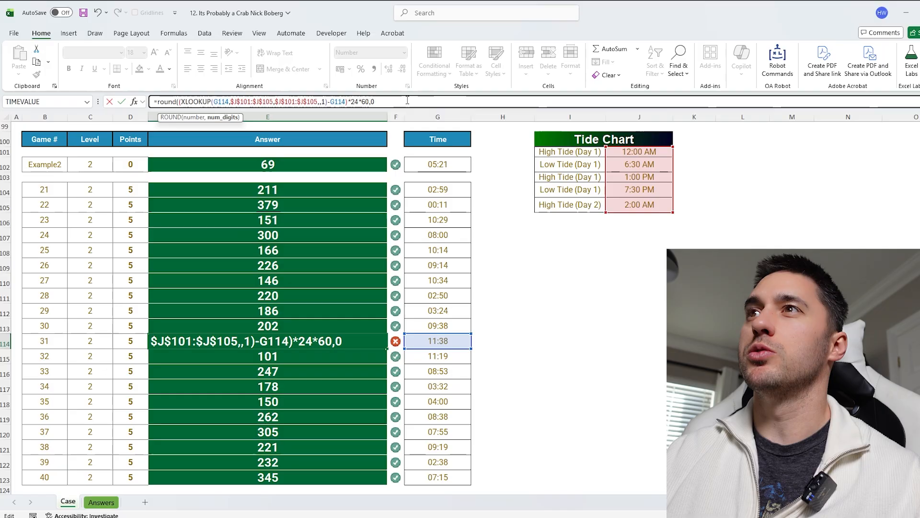
text())
key(Return)
key(Up)
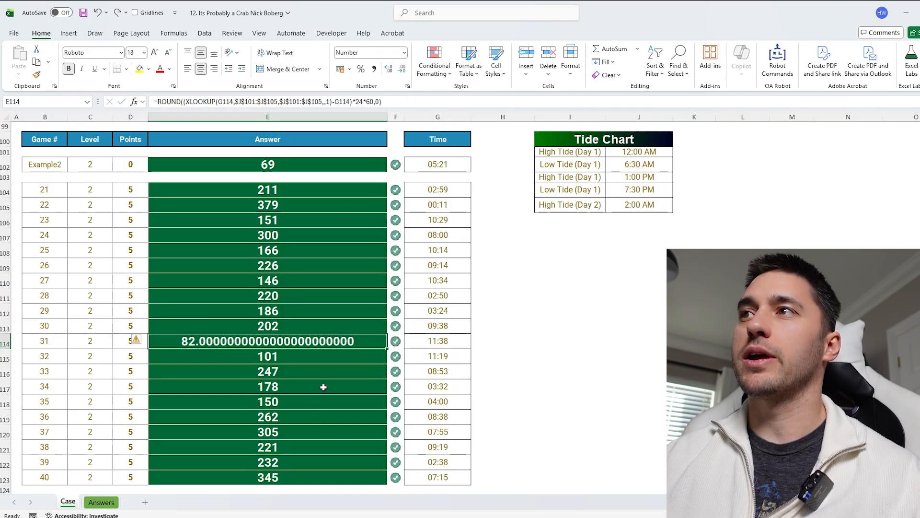
Narrow column E back down and copy the cell formatting of game 30's answer in E113 onto E114.
drag(387, 123, 248, 123)
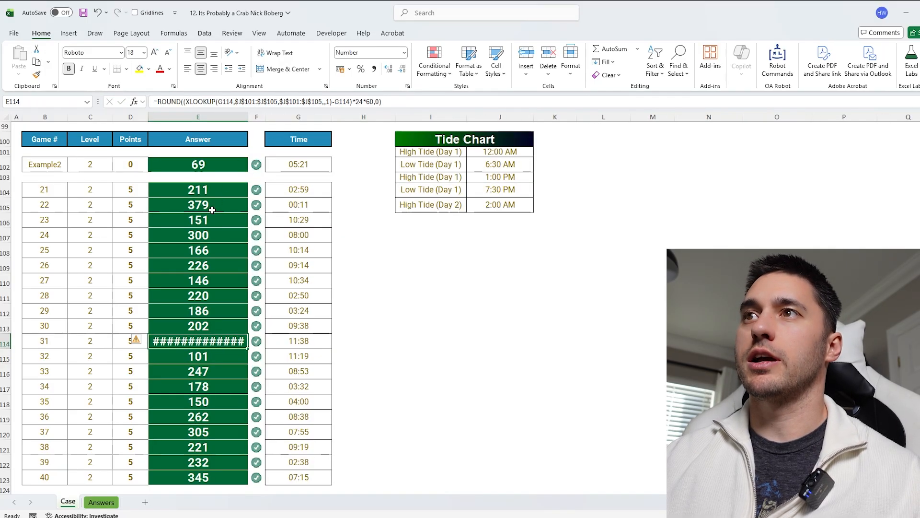
click(201, 328)
click(37, 74)
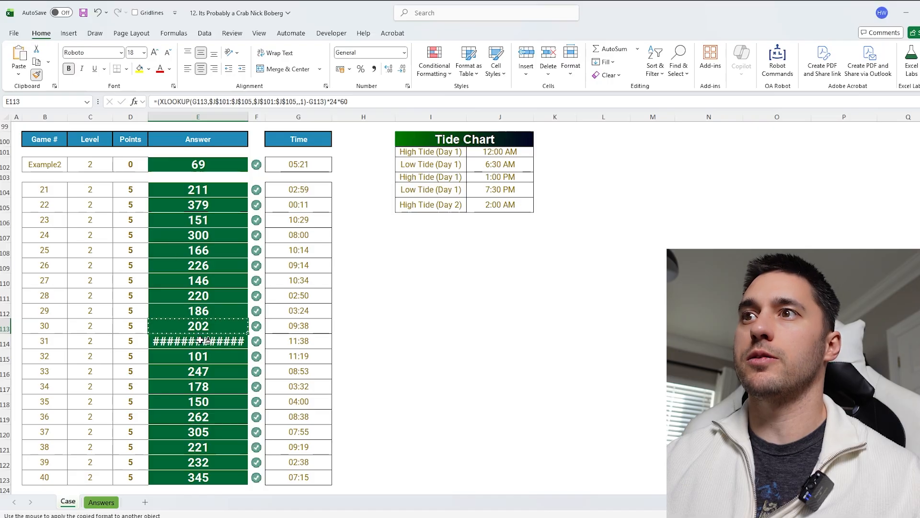
click(203, 340)
click(302, 342)
click(234, 339)
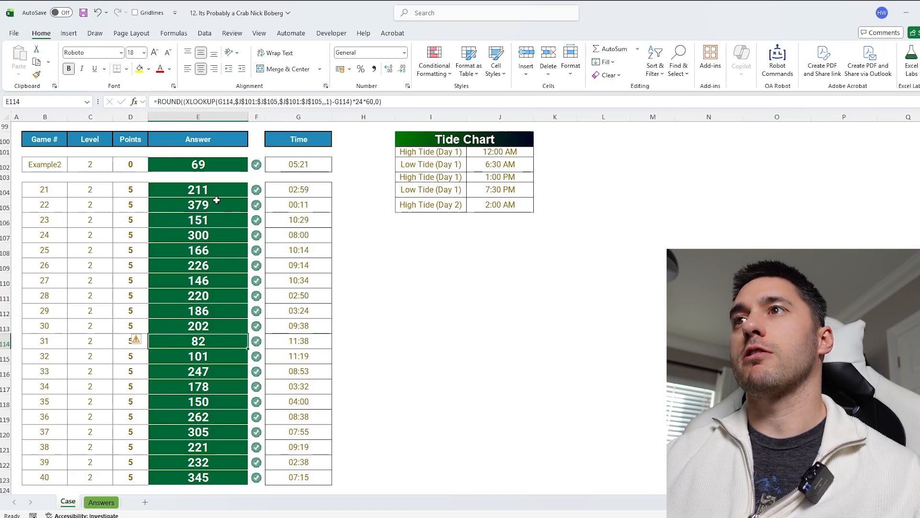
Review the Tide Chart times in J101:J105, including the Day 2 high tide formula, and the first game time in G104.
click(240, 192)
click(431, 281)
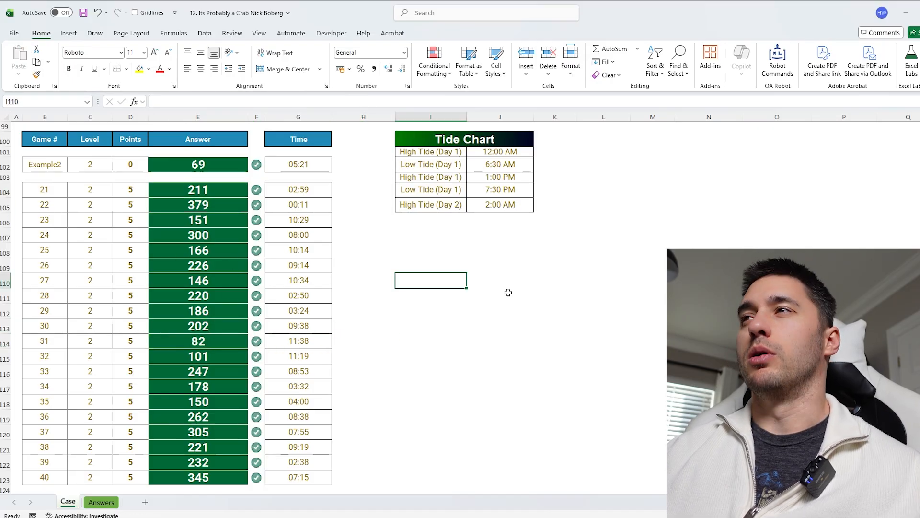
click(496, 153)
click(497, 203)
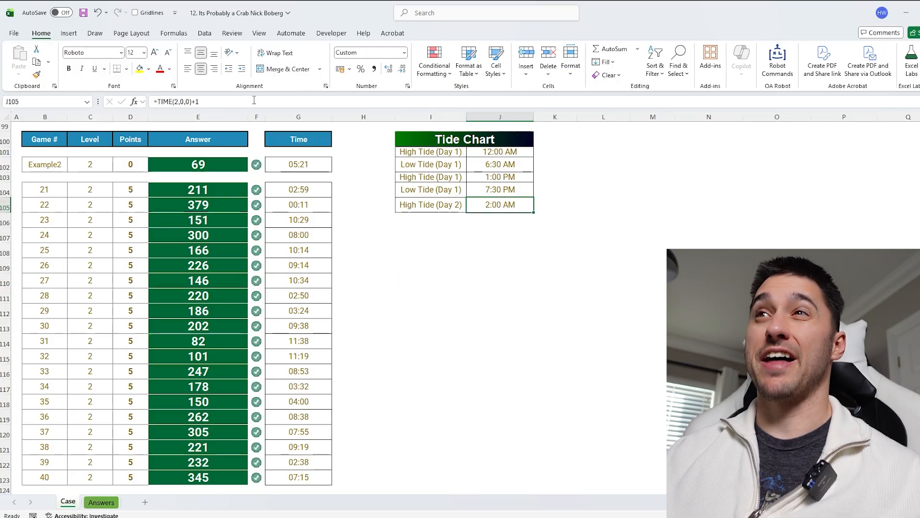
drag(514, 154, 514, 207)
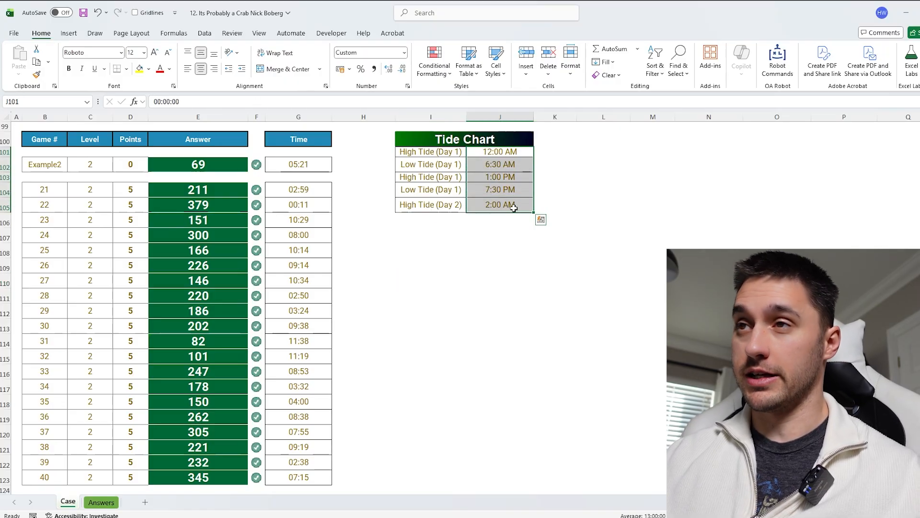
click(330, 195)
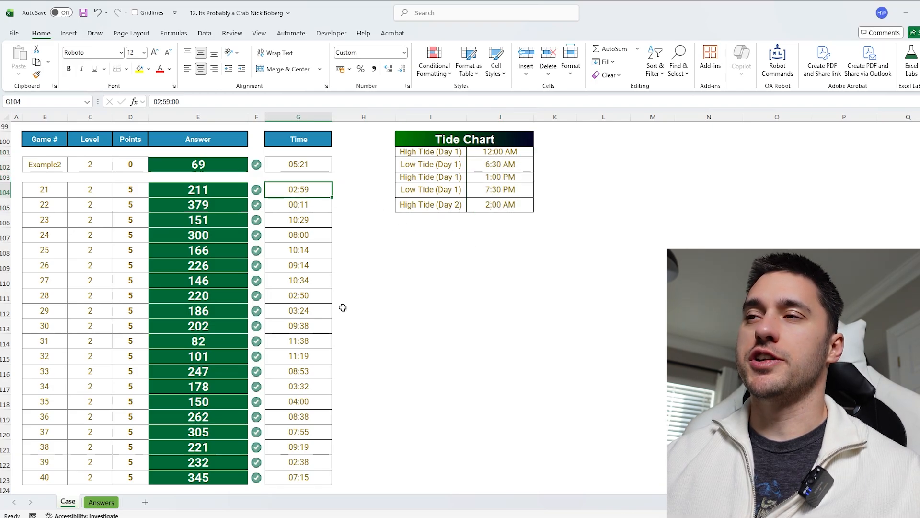